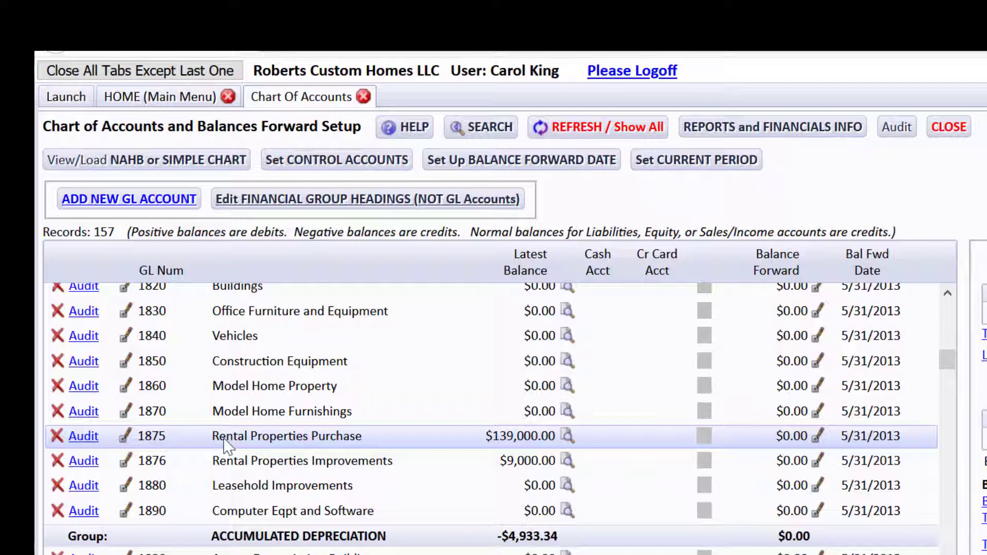
- Review the ledger transactions of GL accounts 1875 and 1876, including the AJE batch behind the PMGIBSON property purchase
left_click(568, 436)
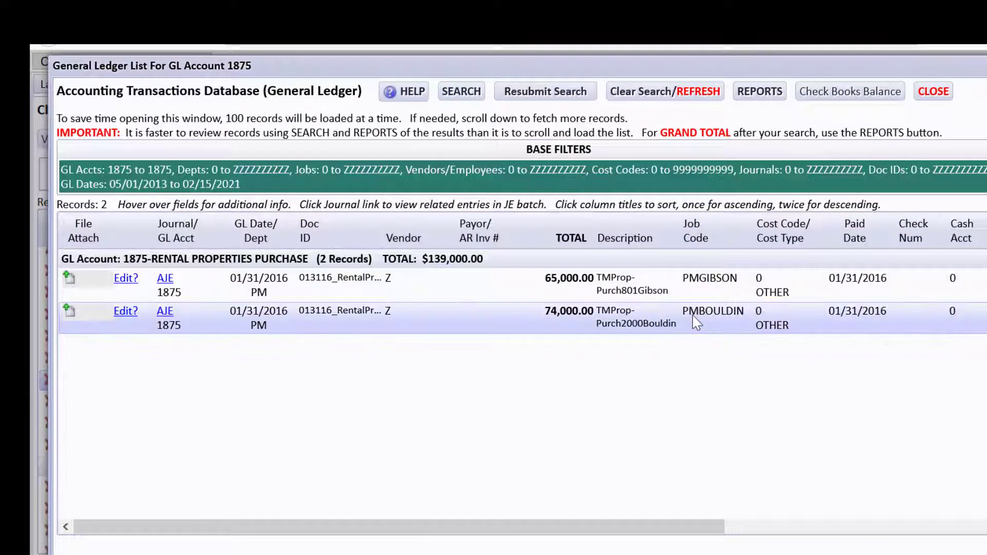
mouse_move(692, 316)
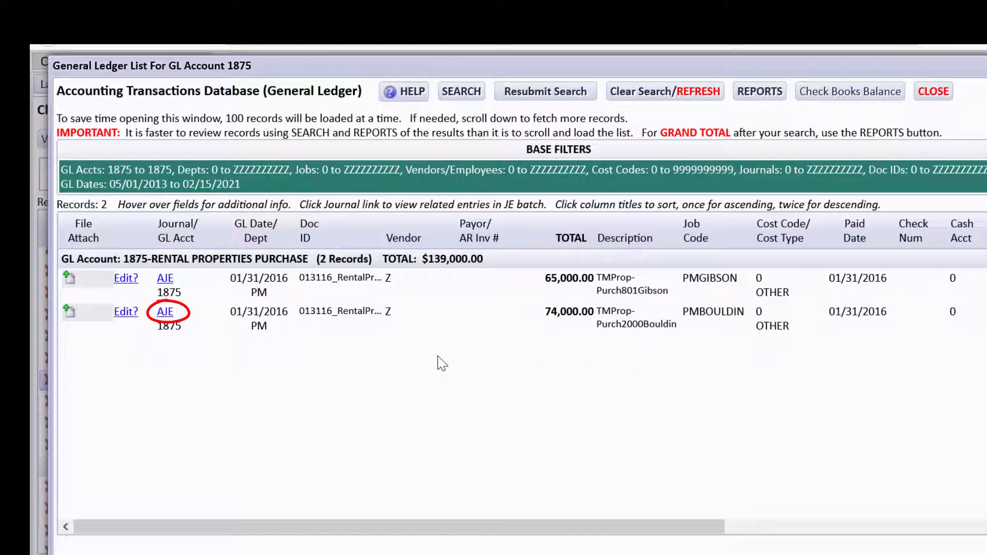
left_click(164, 279)
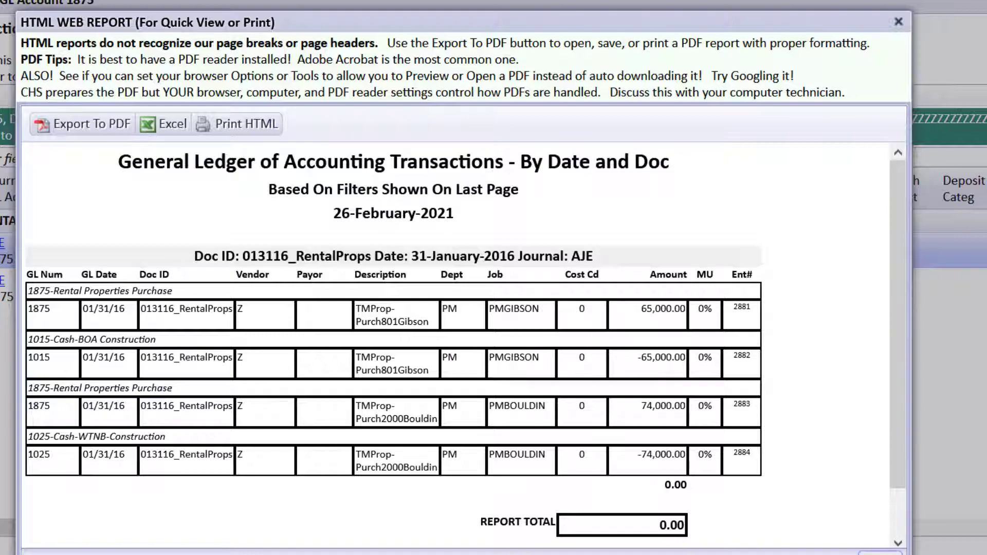
left_click(882, 553)
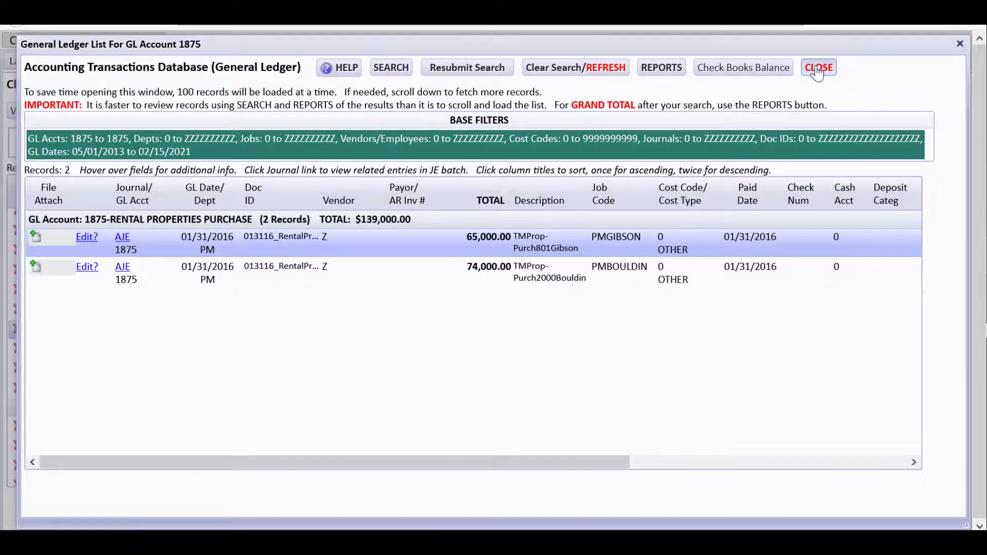
left_click(818, 67)
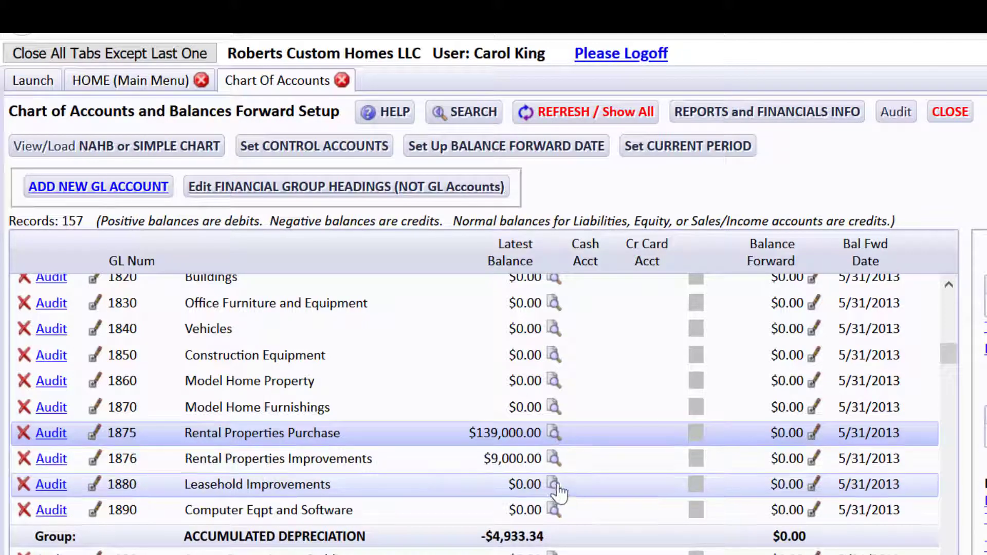
left_click(554, 458)
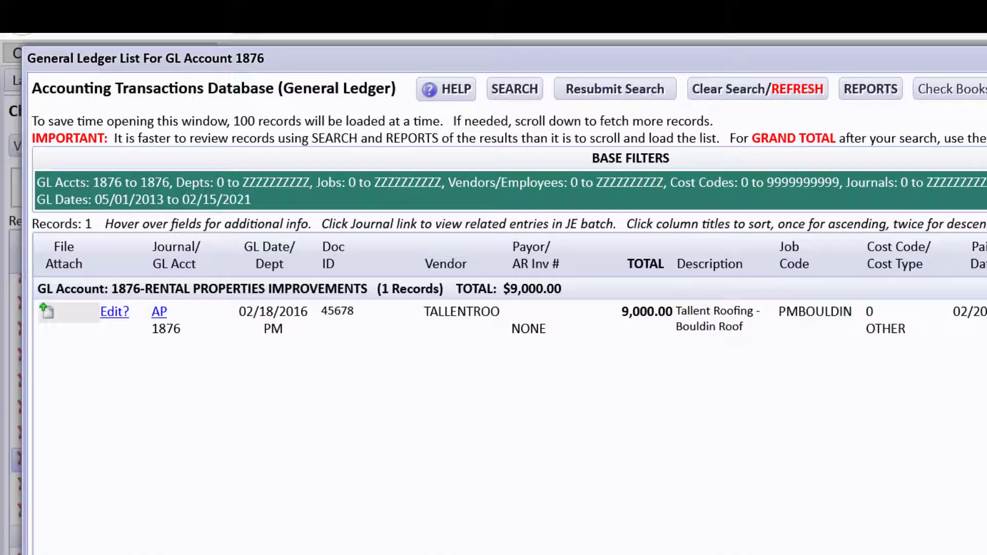
left_click(984, 58)
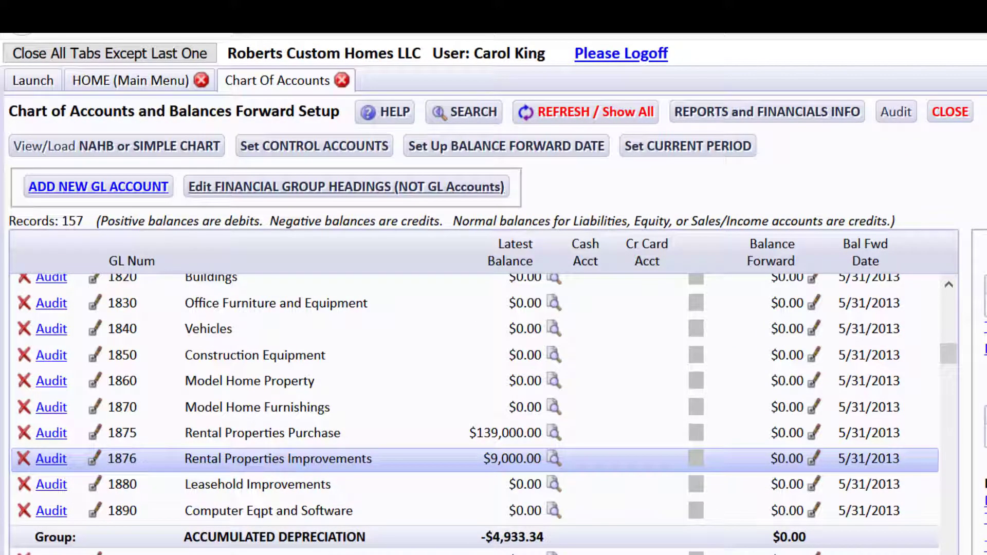
scroll(426, 481, "down", 4)
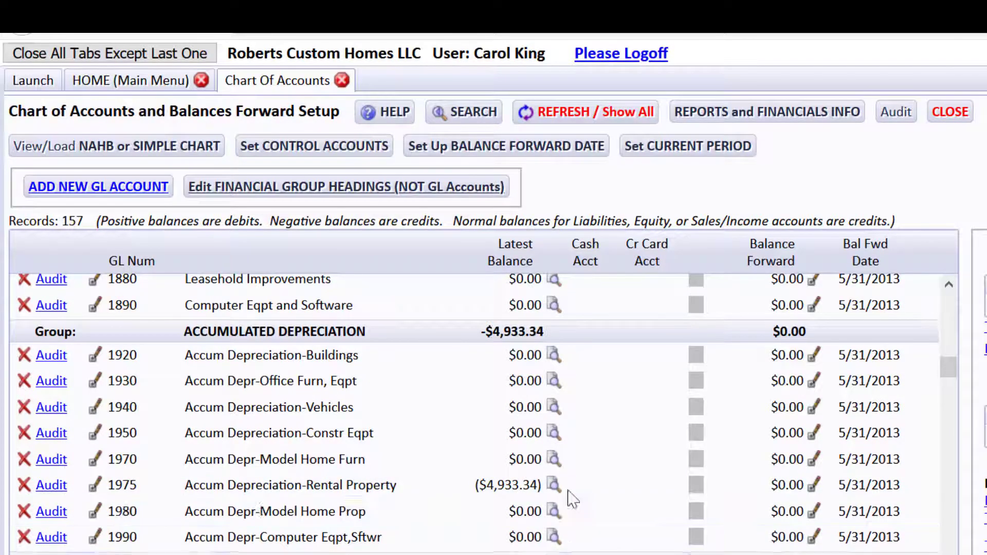
left_click(553, 485)
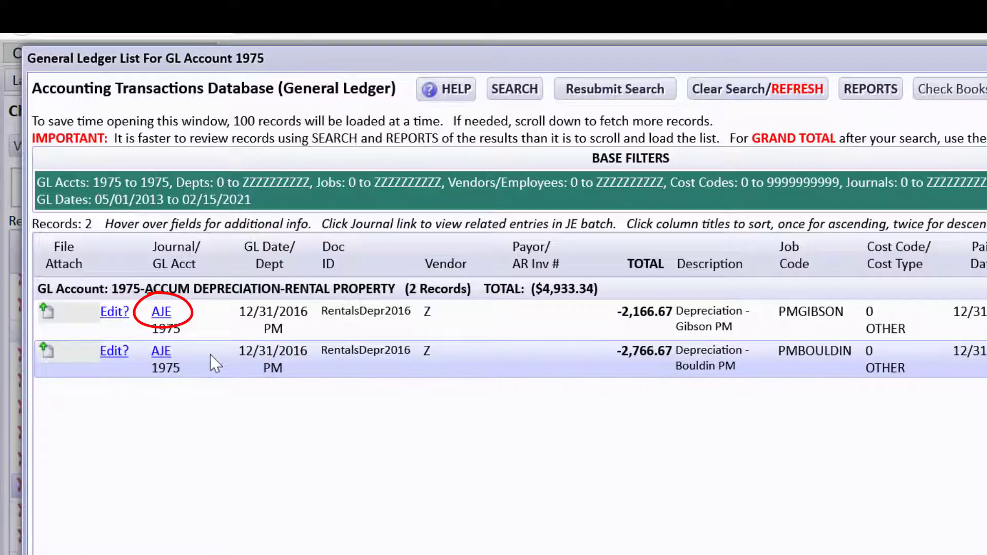
left_click(161, 313)
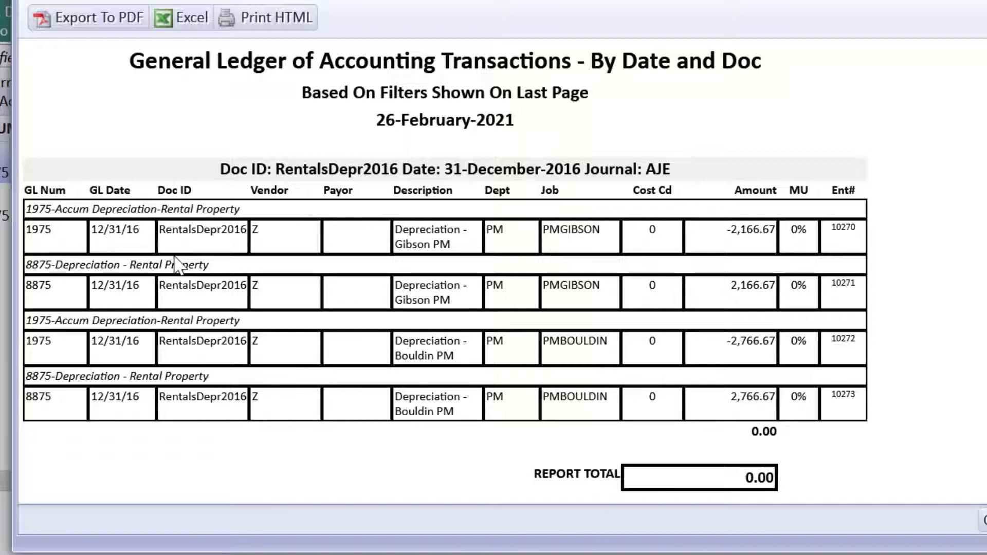
left_click(983, 522)
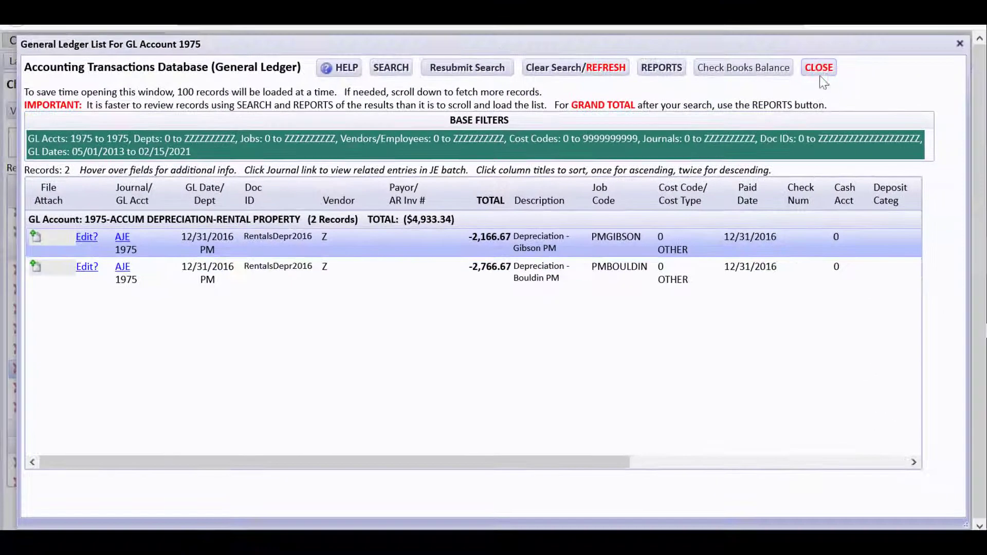
left_click(819, 68)
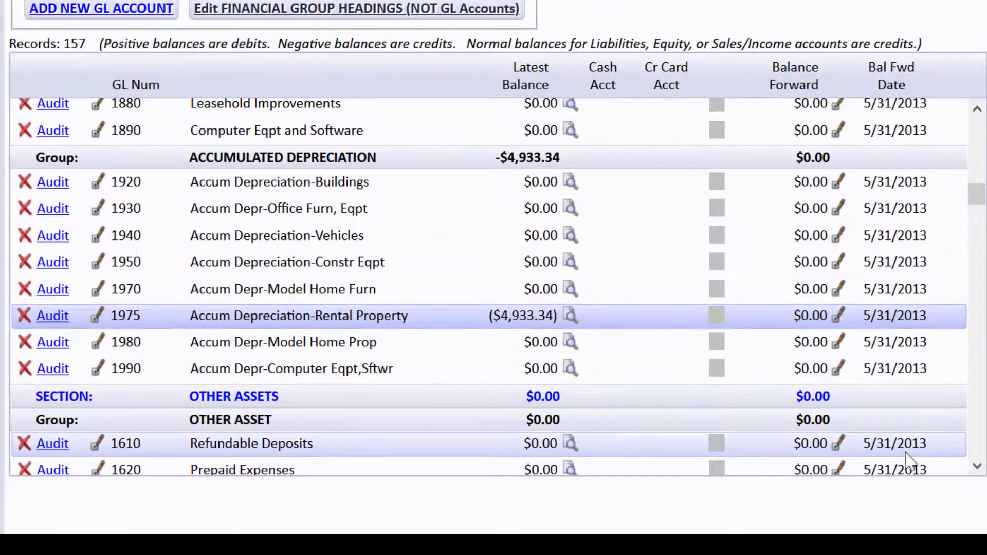
- Examine the liability accounts in the chart, including Rental Property Security Deposits (2410) and Mortgage Notes Payable - Rentals (2531)
left_click(977, 466)
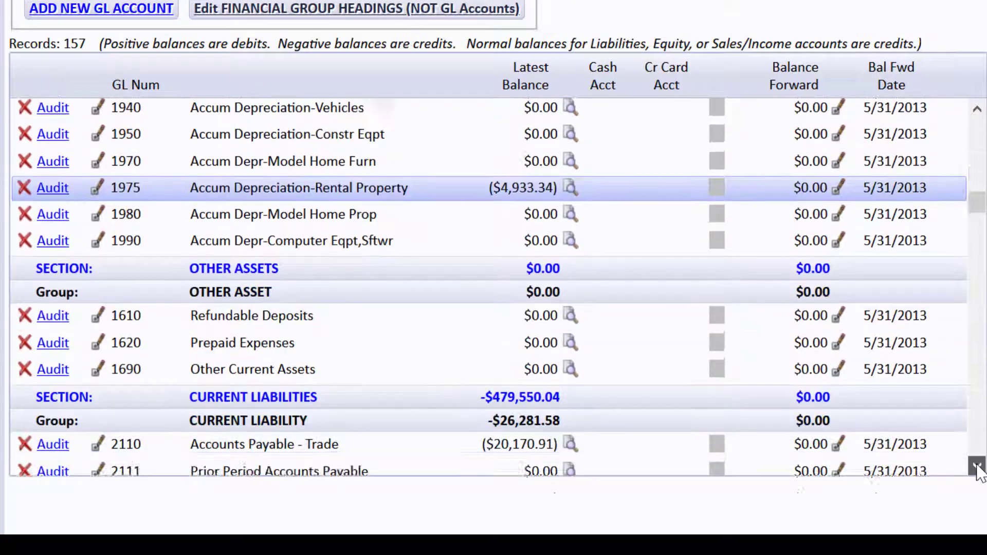
left_click(977, 466)
left_click(976, 466)
left_click(977, 467)
left_click(976, 466)
left_click(977, 466)
left_click(977, 466)
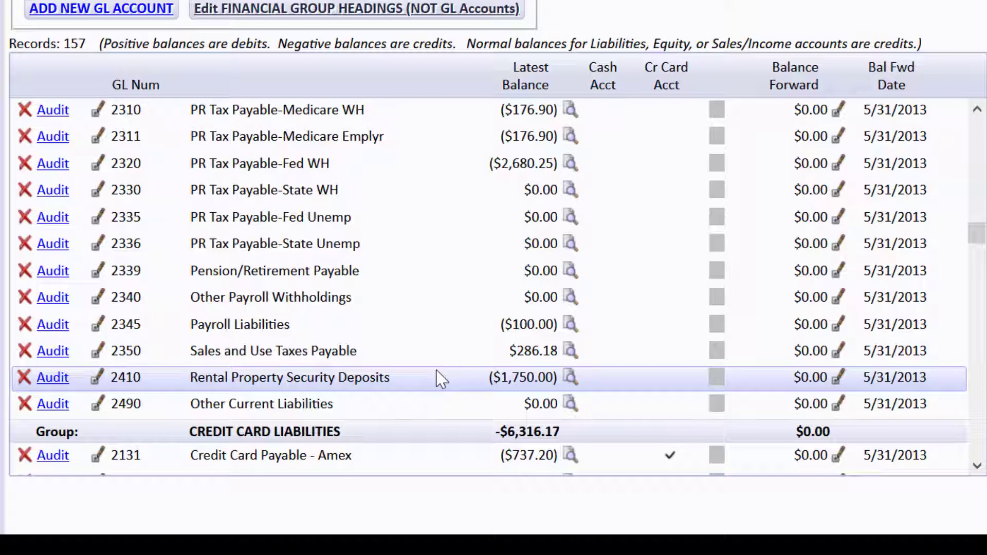
left_click(979, 466)
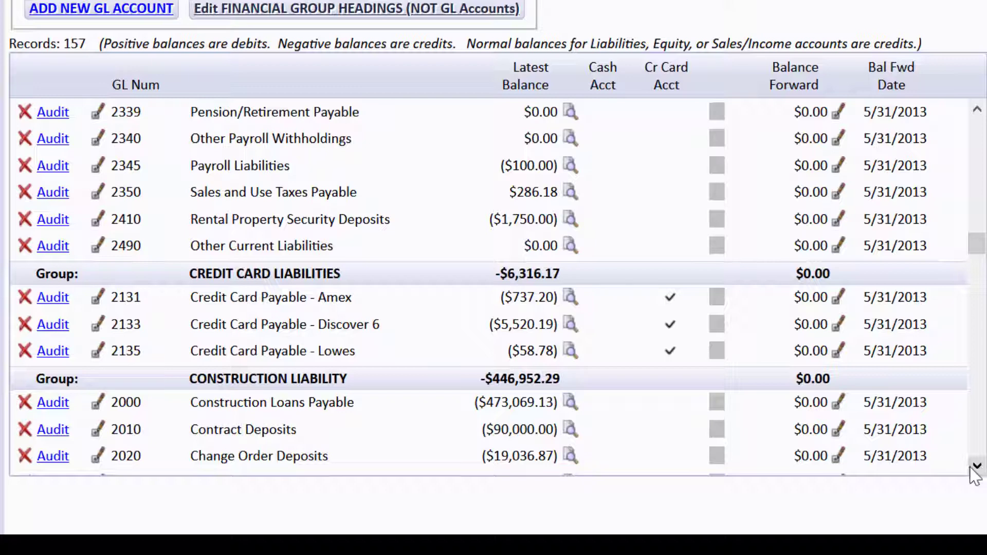
left_click(976, 465)
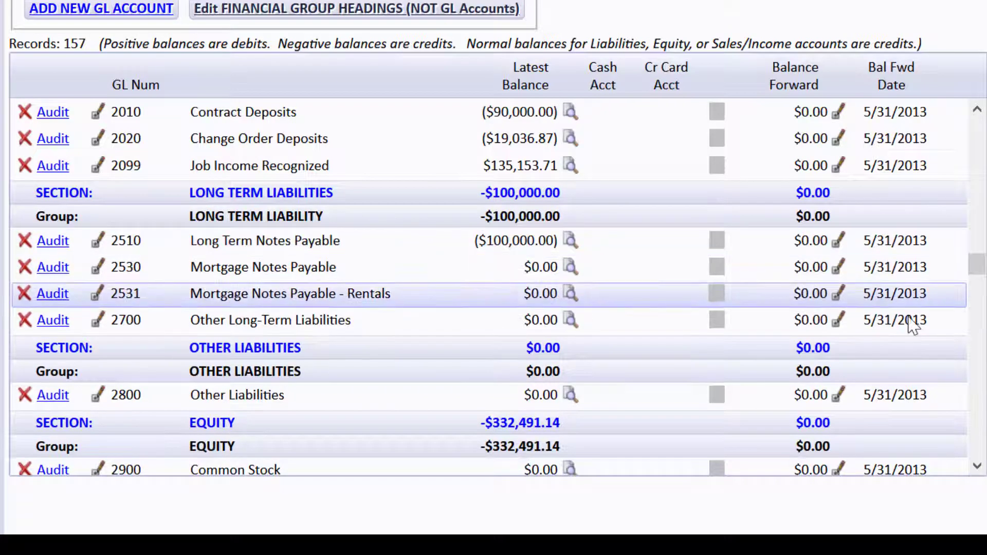
- Examine the equity and sales accounts through the Rental Income group with accounts 3250 and 3255
left_click(976, 468)
left_click(976, 468)
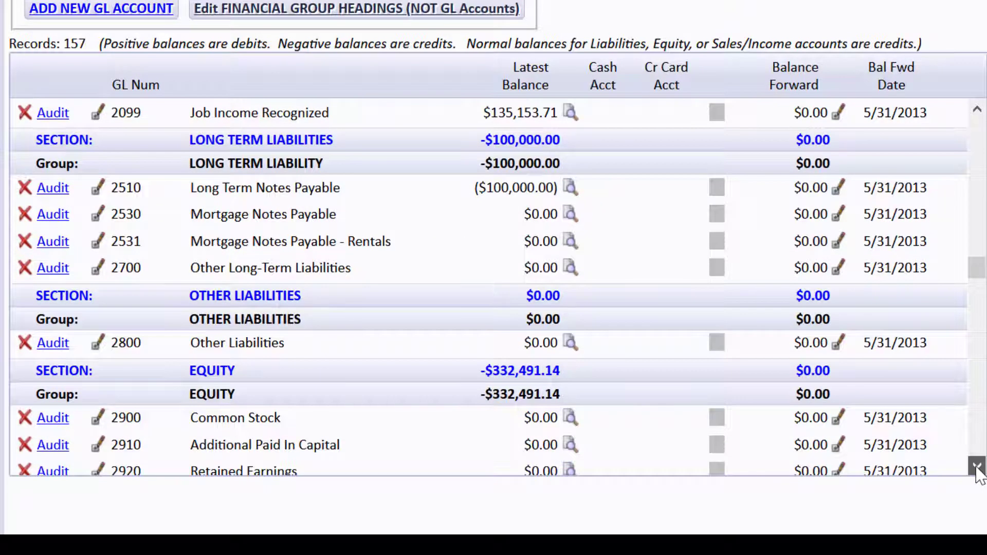
left_click(977, 468)
left_click(976, 468)
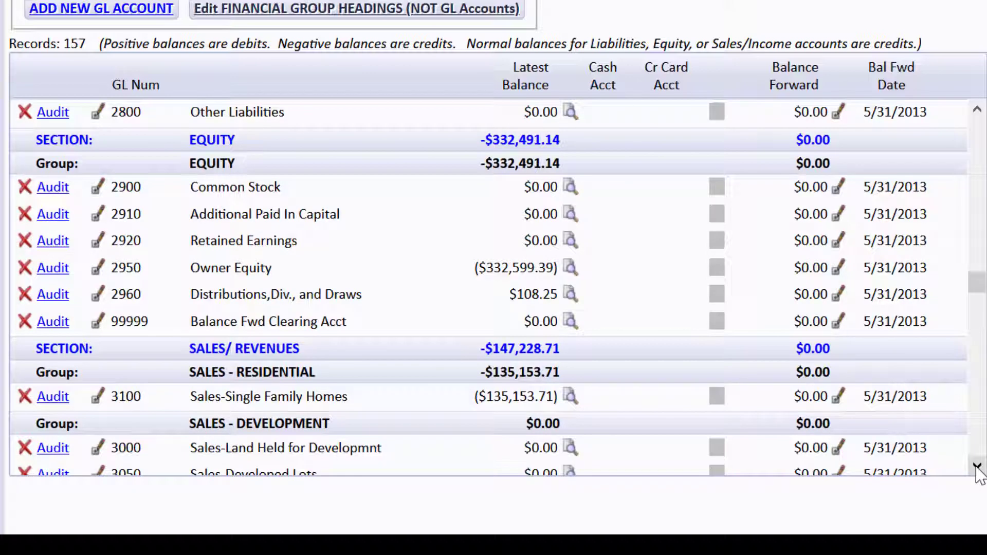
left_click(977, 467)
left_click(977, 468)
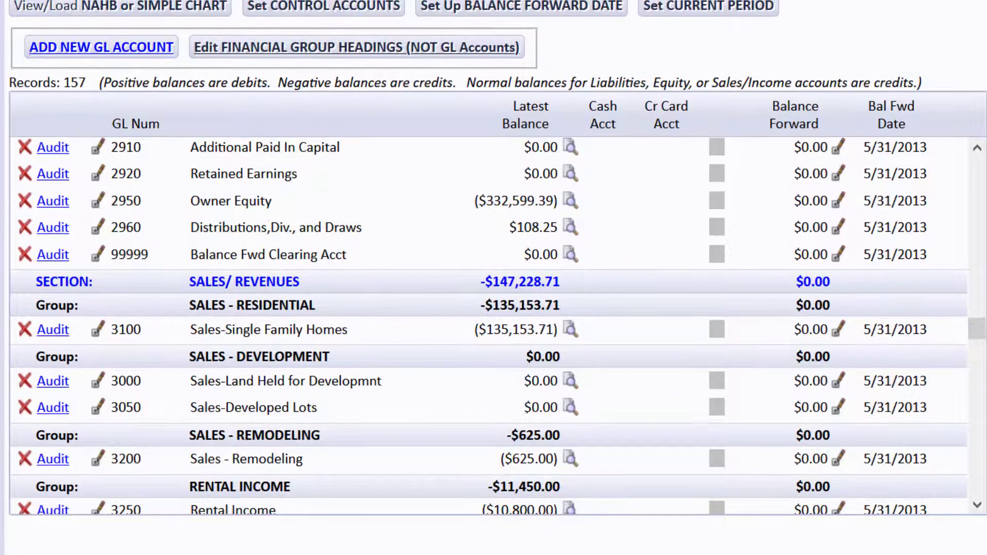
scroll(981, 511, "down", 3)
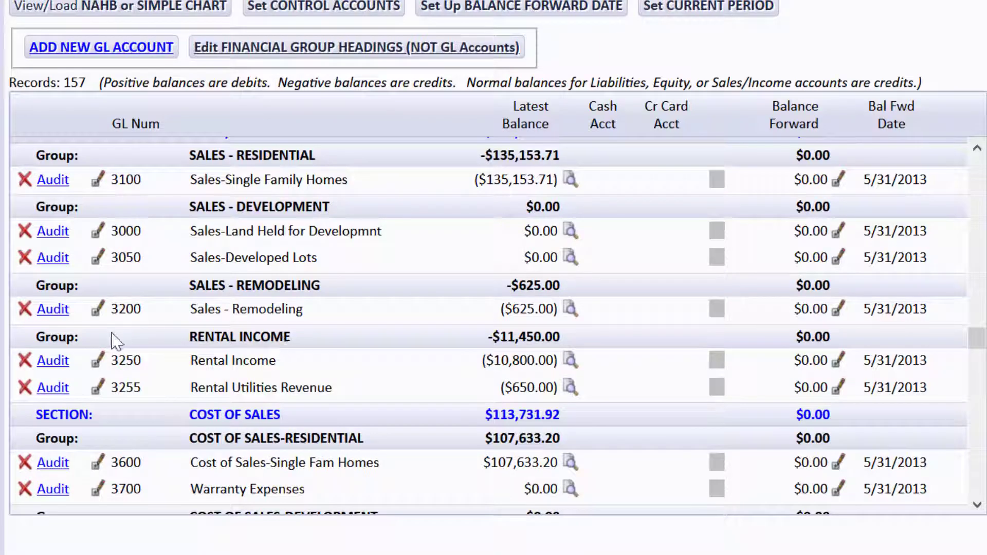
- Check the sort number of the RENTAL INCOME heading in the financial group headings under Sales/Revenues
left_click(223, 51)
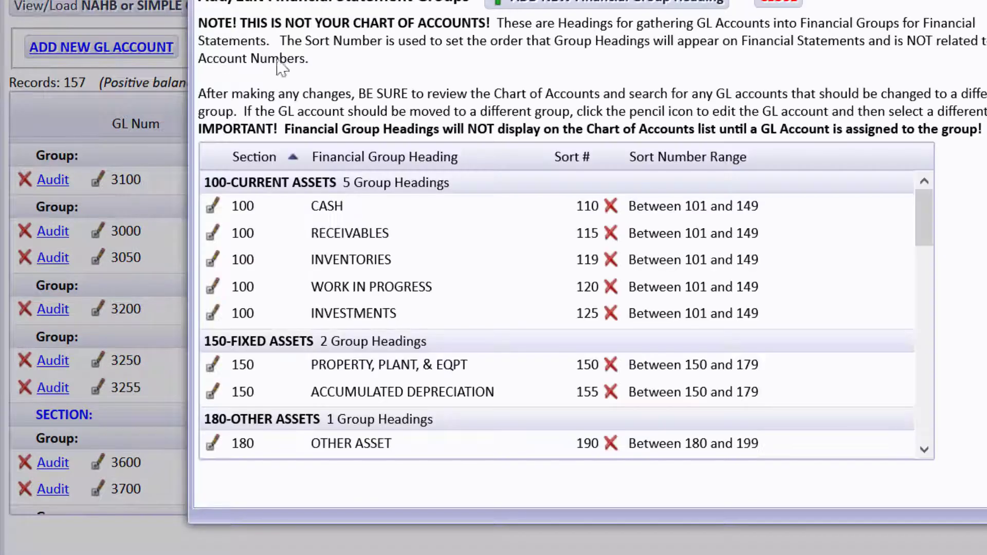
left_click_drag(919, 215, 928, 343)
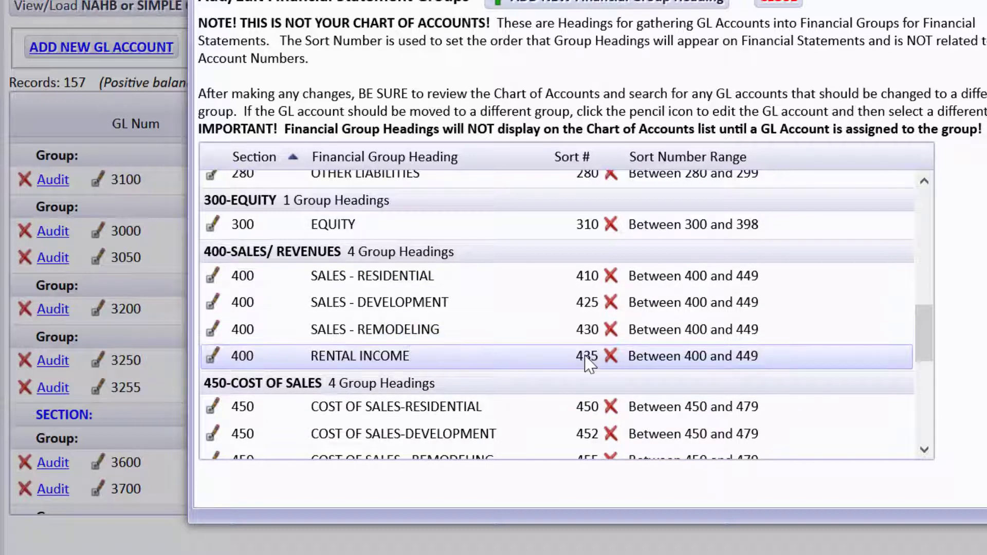
left_click(792, 6)
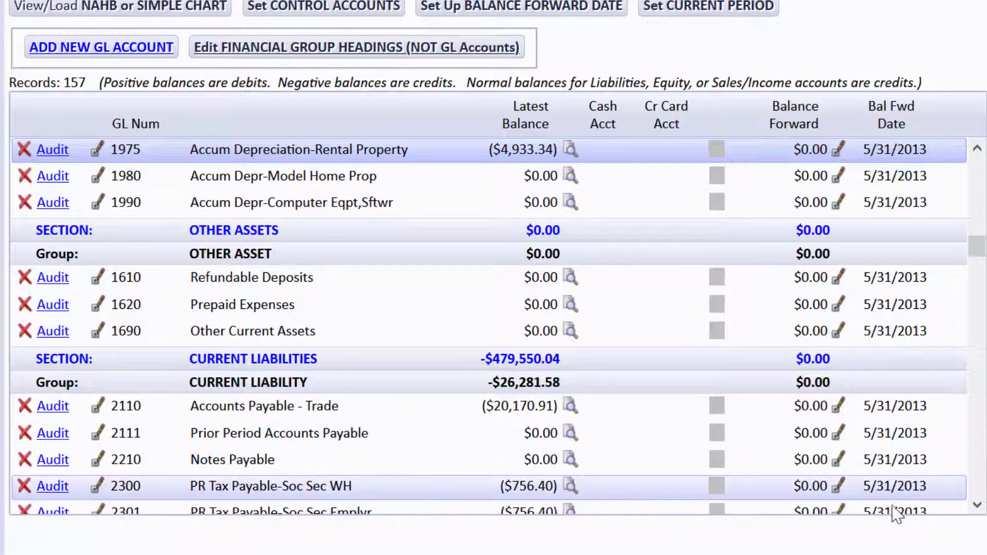
- Review all ledger transactions posted to account 3250, Rental Income
left_click(976, 506)
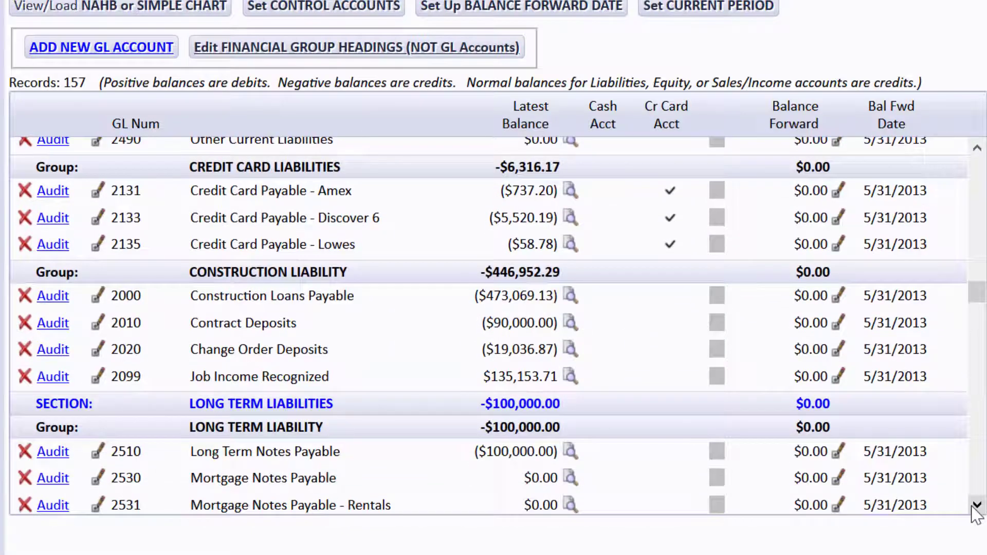
left_click(976, 505)
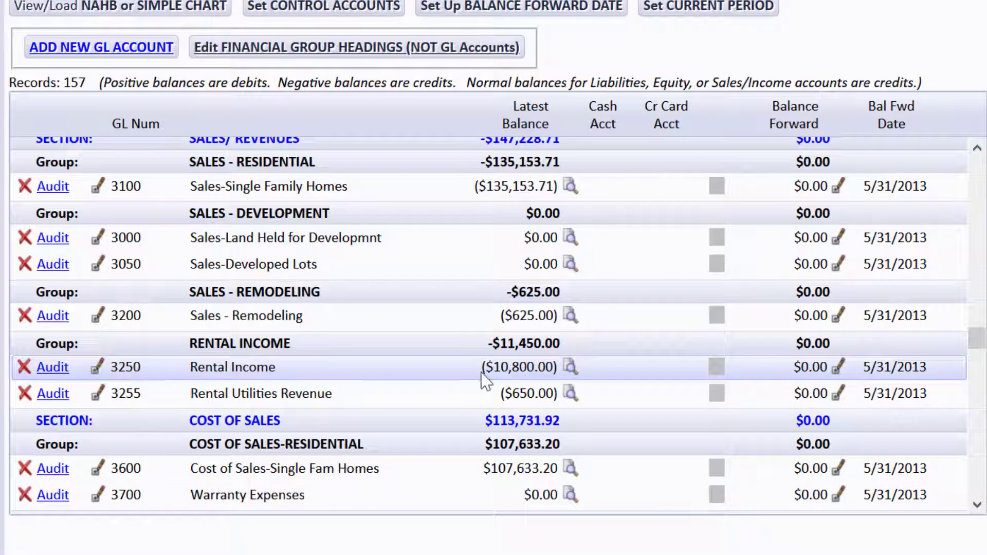
left_click(570, 368)
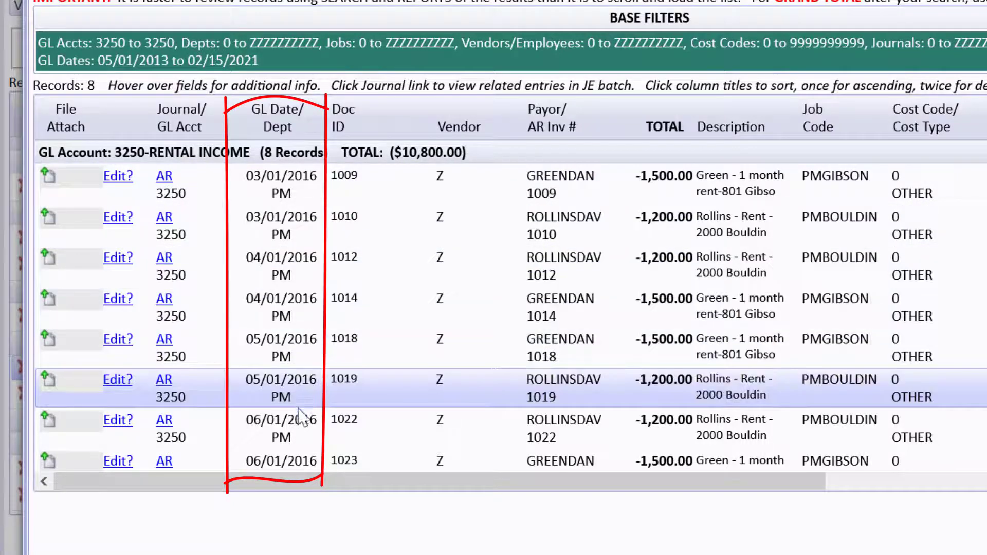
scroll(316, 328, "down", 1)
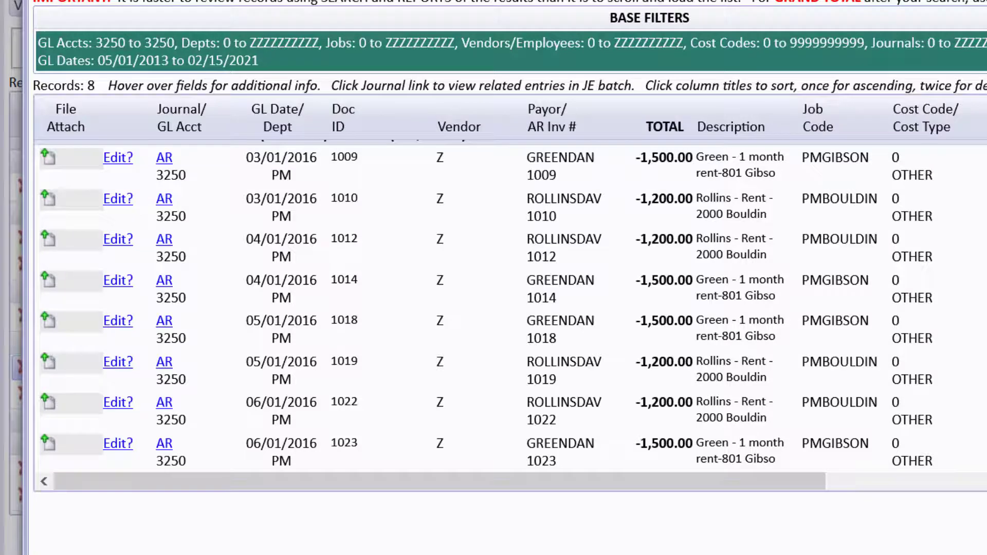
left_click(982, 3)
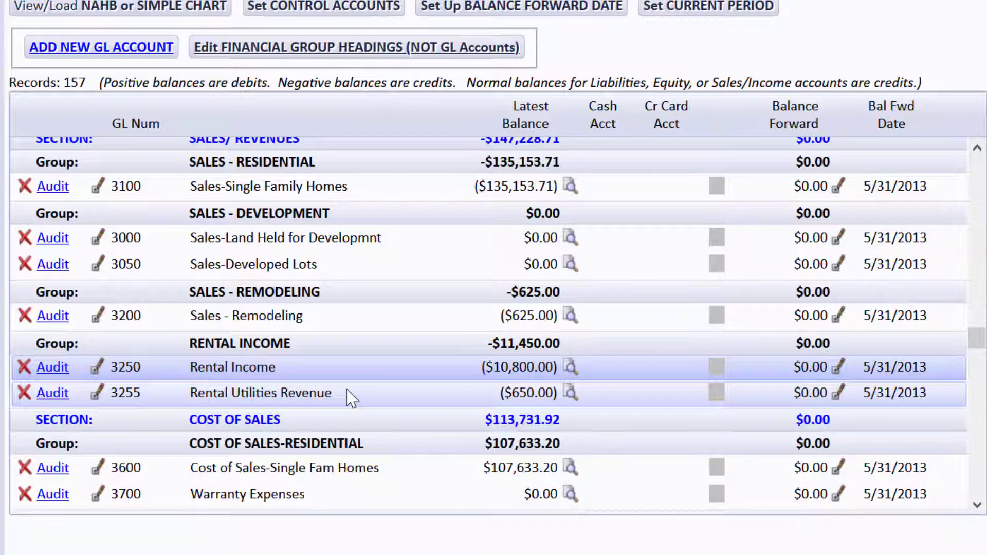
- Examine the accounts in the Cost of Sales - Rental Expense group, from Rental Maintenance (3676) to Rental Utilities (3680)
left_click(976, 509)
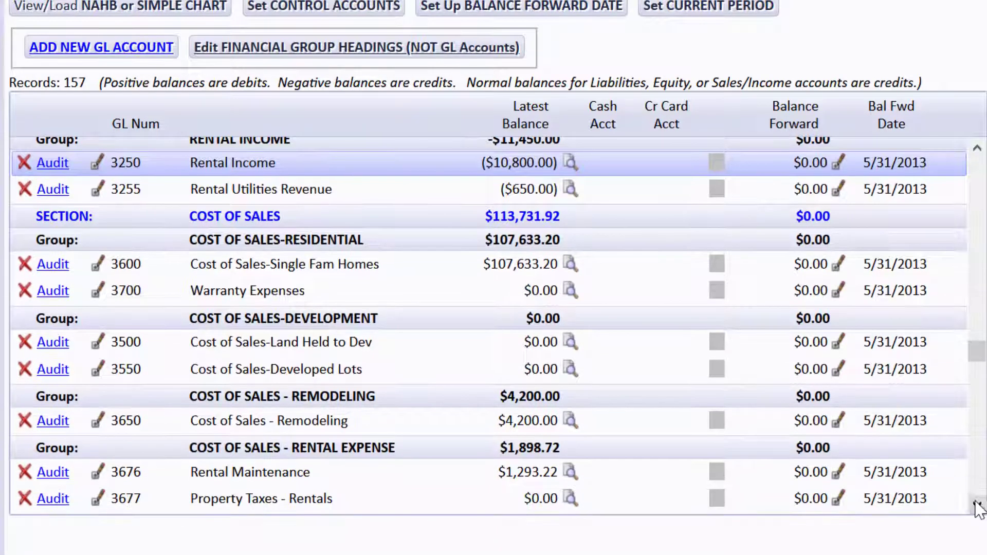
left_click(977, 507)
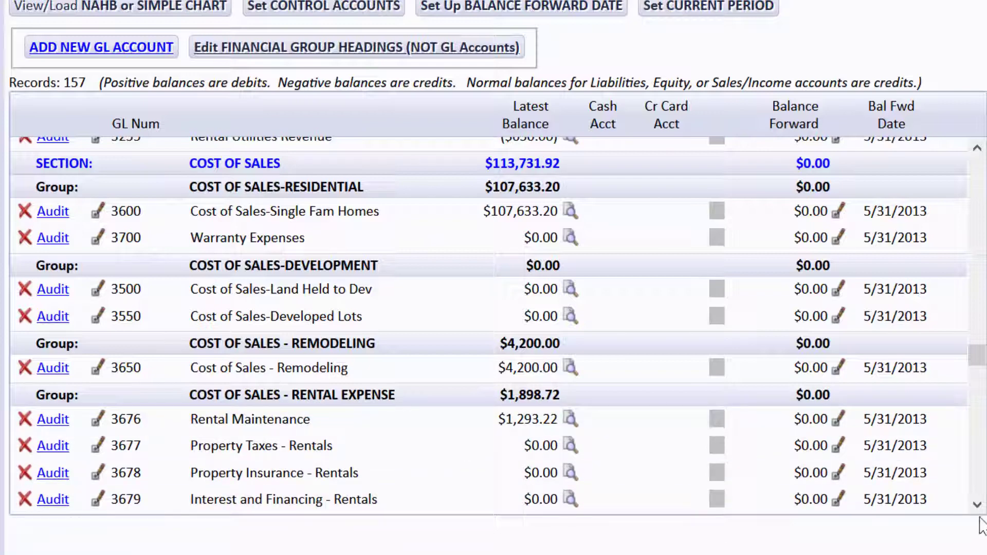
scroll(478, 282, "down", 3)
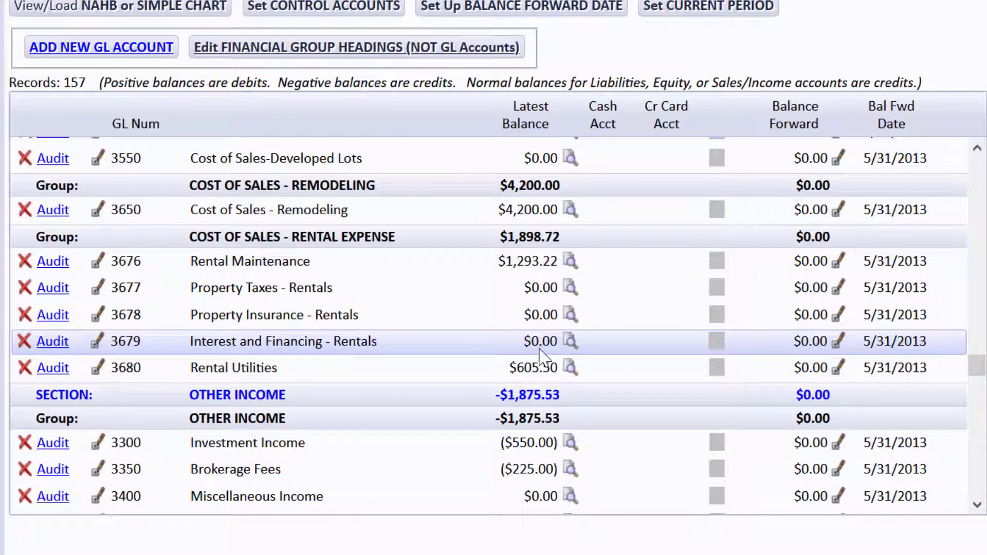
- Examine the general and administrative expense accounts through Depreciation - Rental Property (8875)
left_click(976, 505)
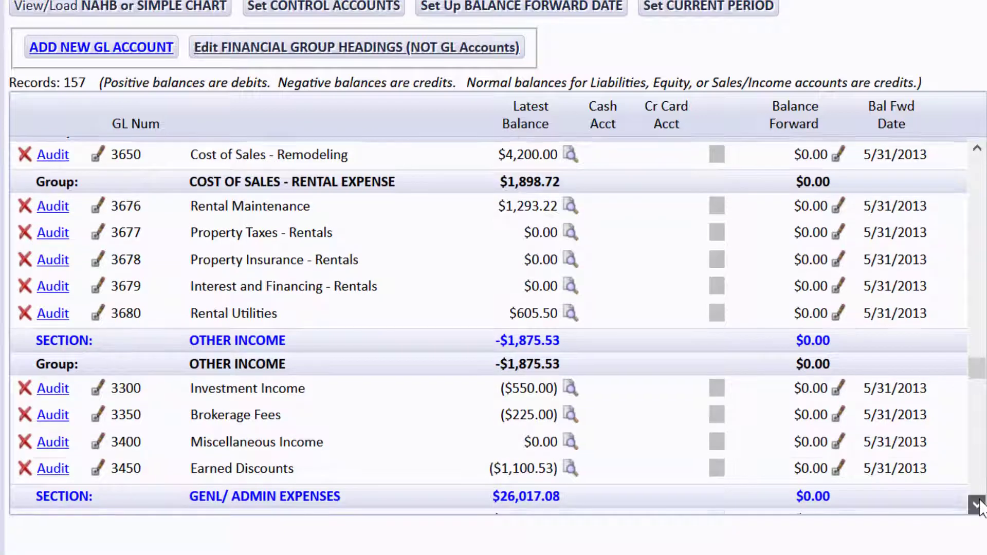
left_click(977, 505)
left_click(976, 504)
left_click(976, 505)
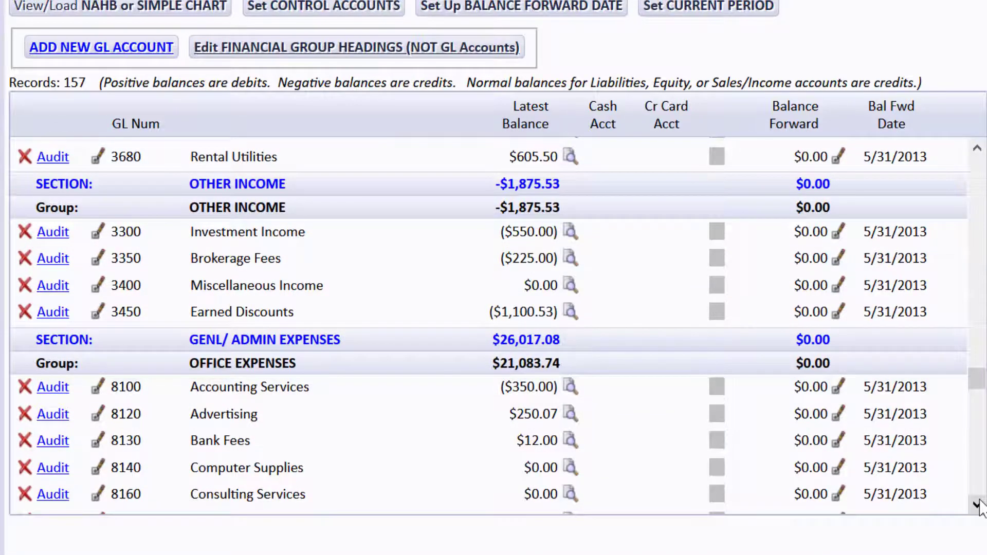
left_click(977, 505)
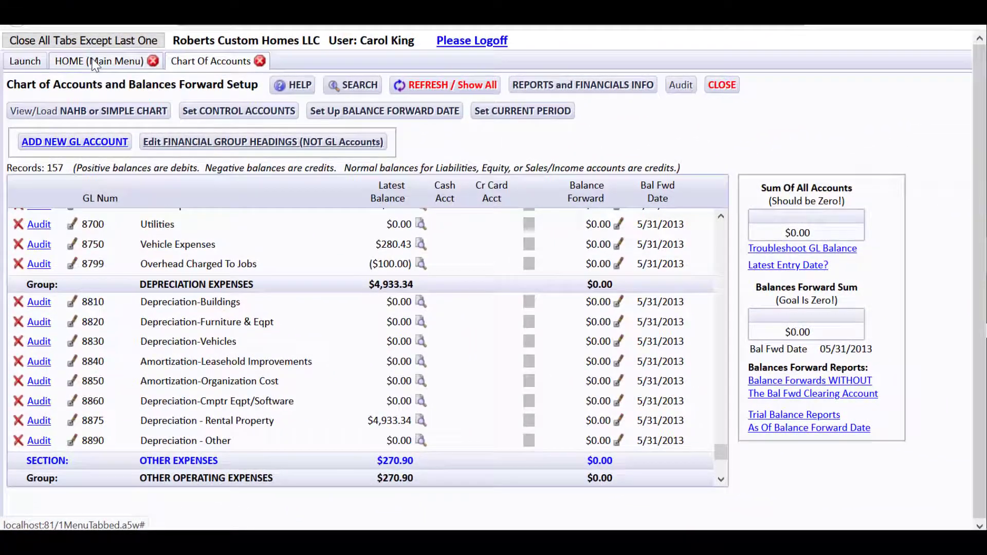
- Return to the main menu and open Departments Setup
left_click(93, 60)
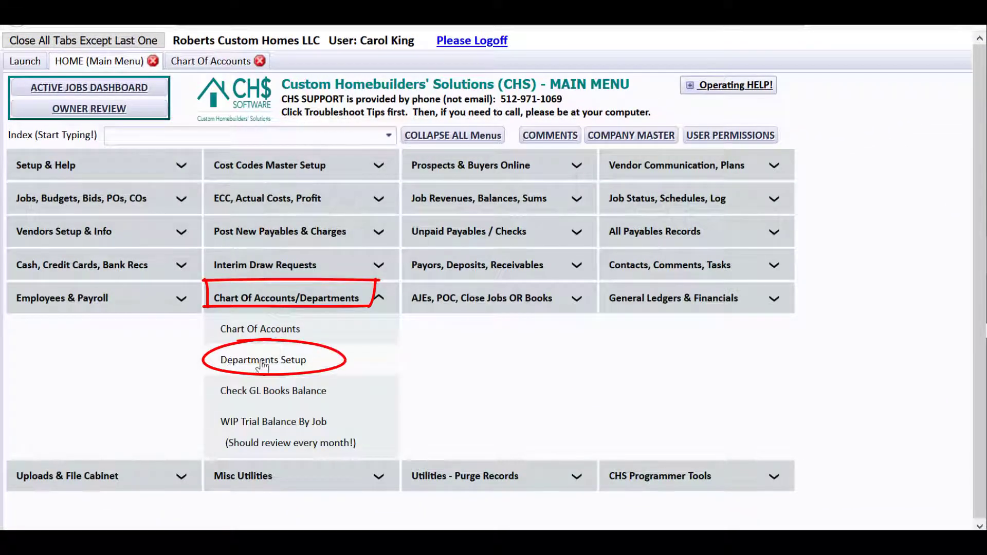
left_click(298, 363)
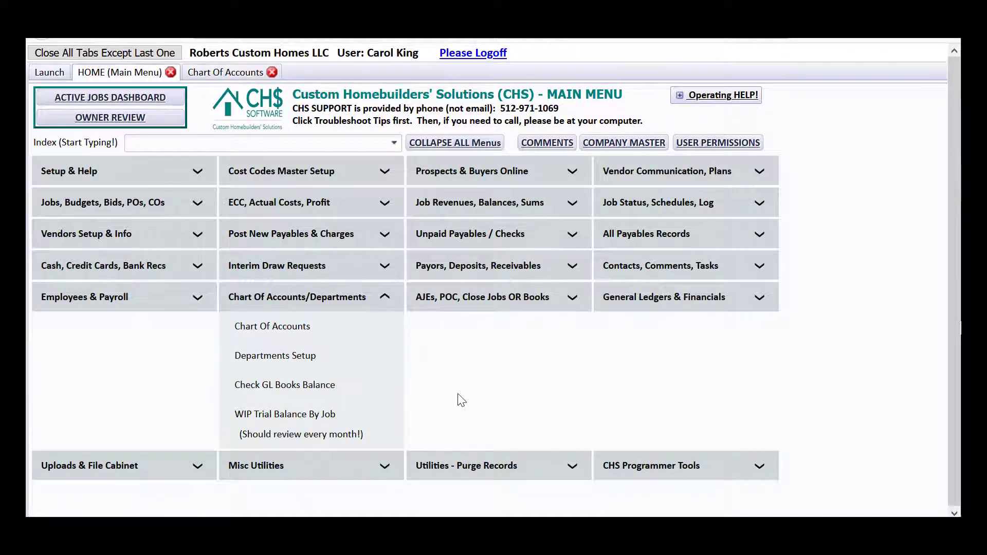
left_click(302, 301)
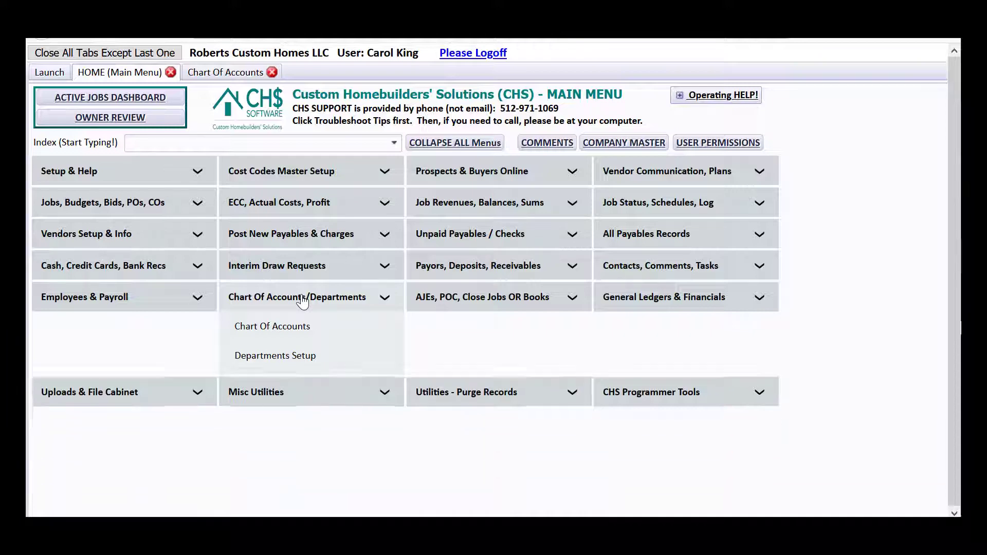
left_click(152, 206)
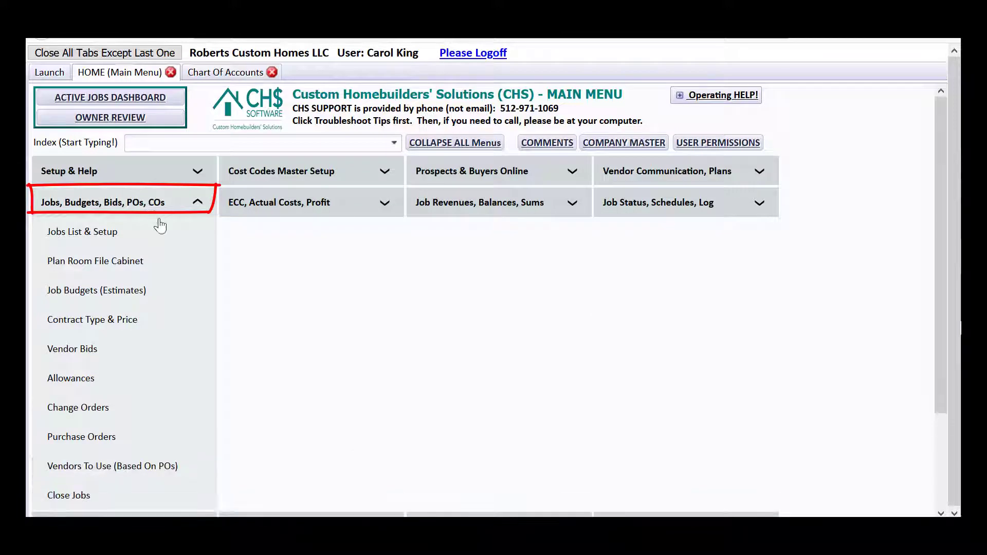
left_click(78, 234)
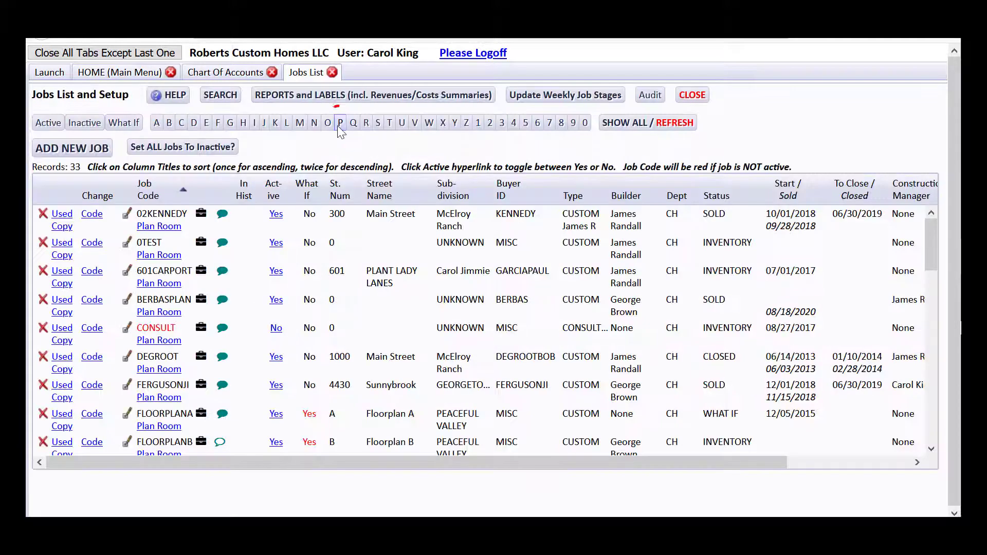
left_click(340, 126)
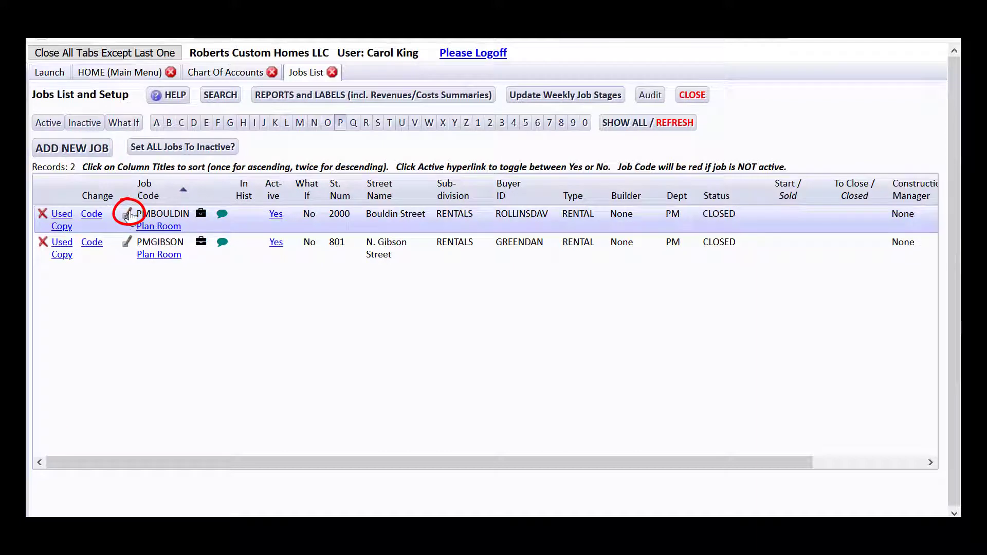
left_click(129, 213)
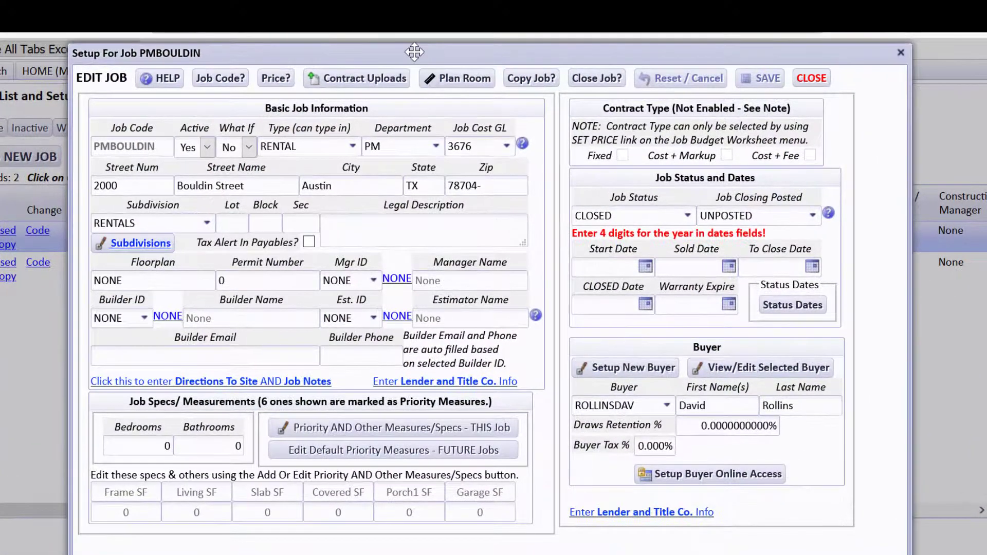
left_click_drag(414, 52, 410, 47)
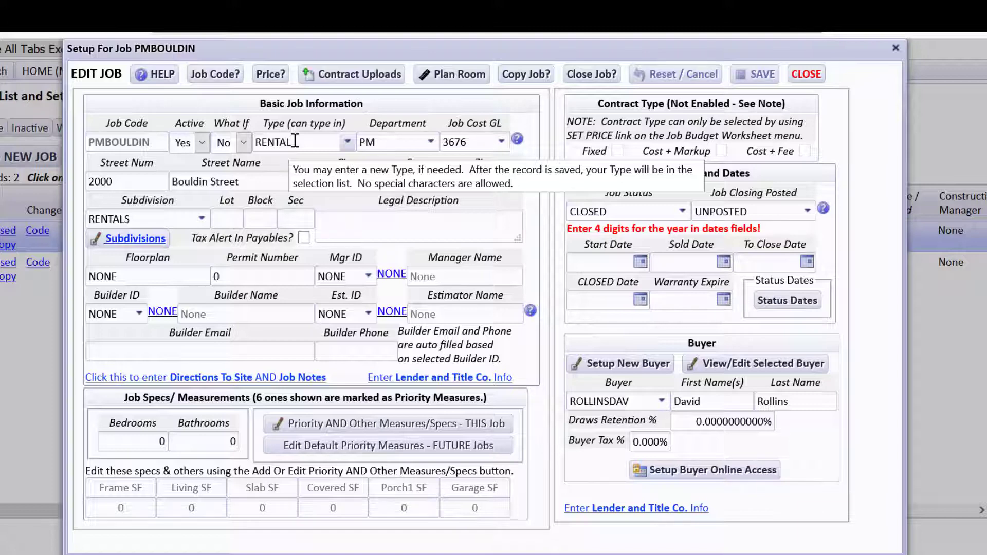
- Examine the available job types and departments in the PMBOULDIN setup, leaving RENTAL and PM selected
left_click(352, 145)
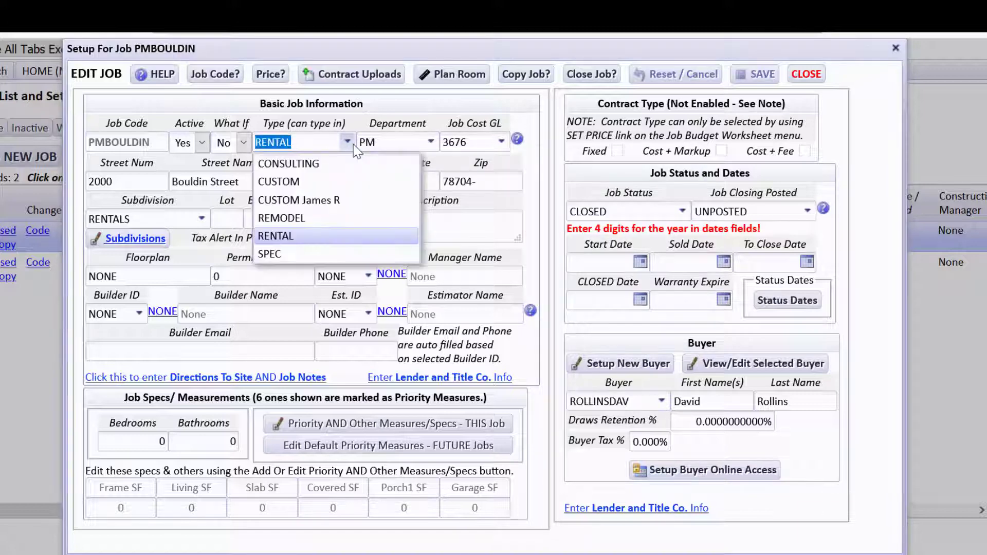
left_click(347, 142)
left_click(347, 142)
left_click(431, 141)
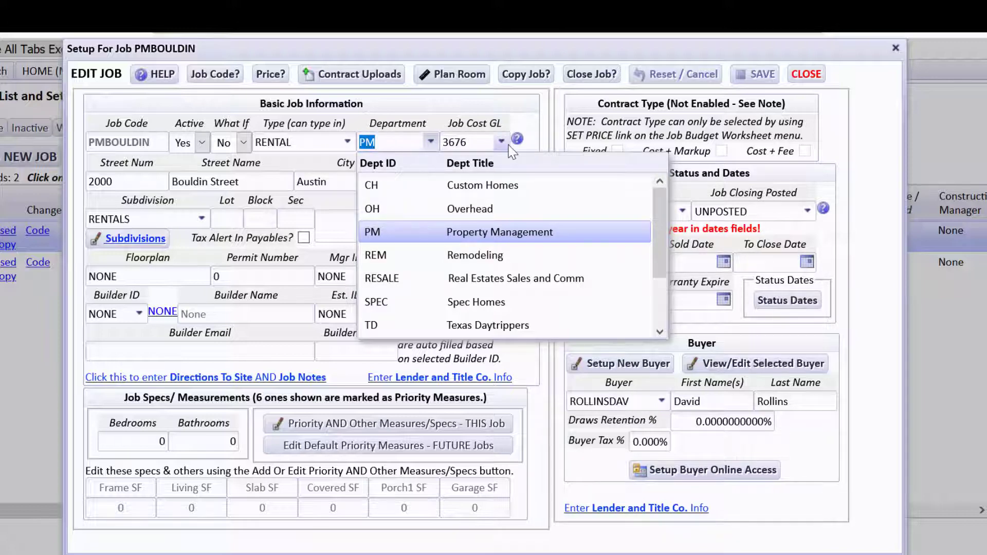
left_click(526, 123)
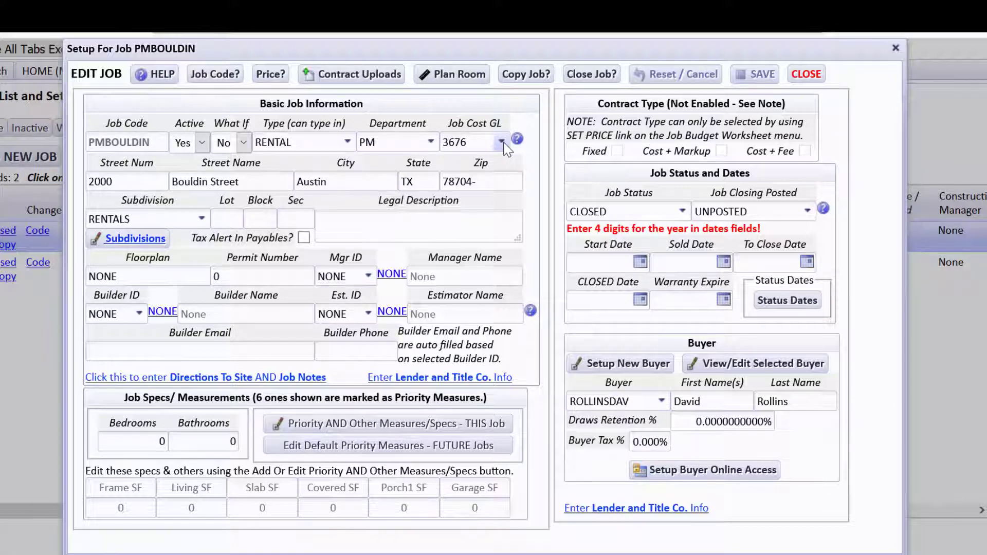
- Examine the rental expense accounts available as the Job Cost GL, from Rental Maintenance (3676) to Rental Utilities (3680)
left_click(501, 142)
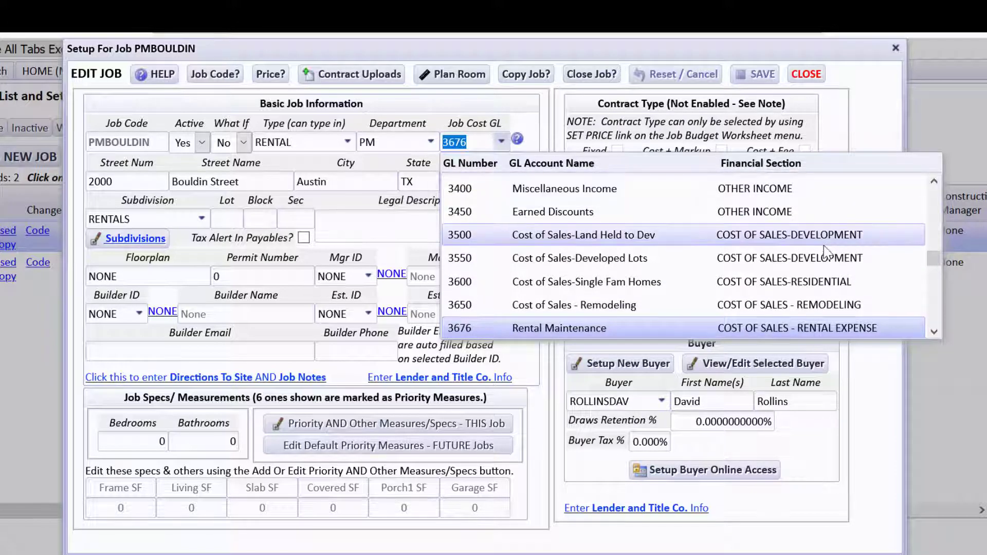
scroll(939, 332, "down", 2)
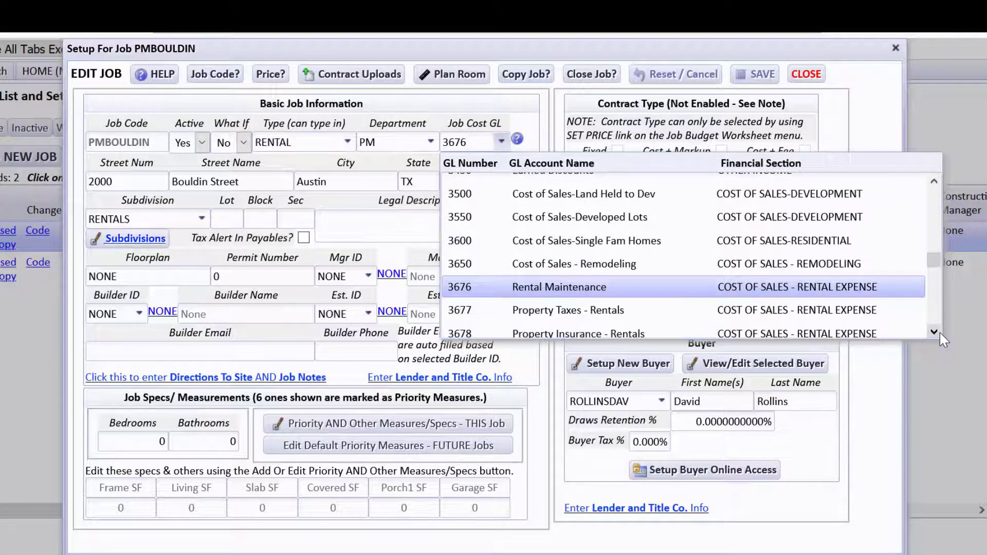
scroll(939, 332, "down", 1)
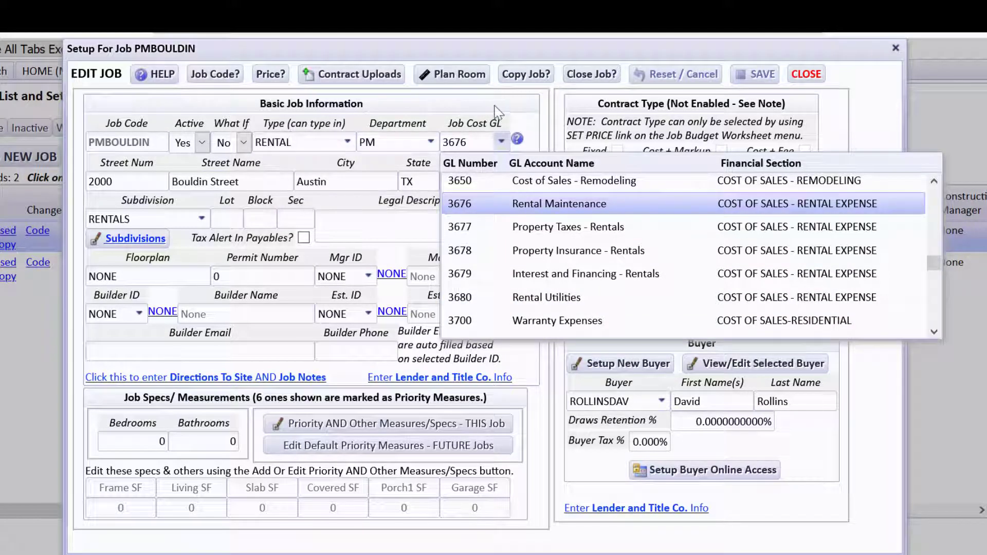
left_click(529, 120)
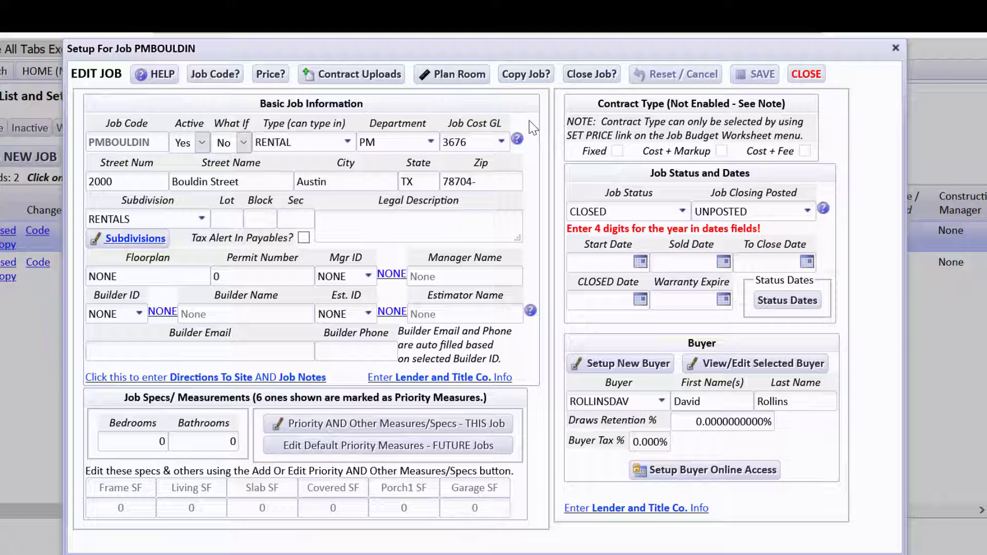
mouse_move(482, 133)
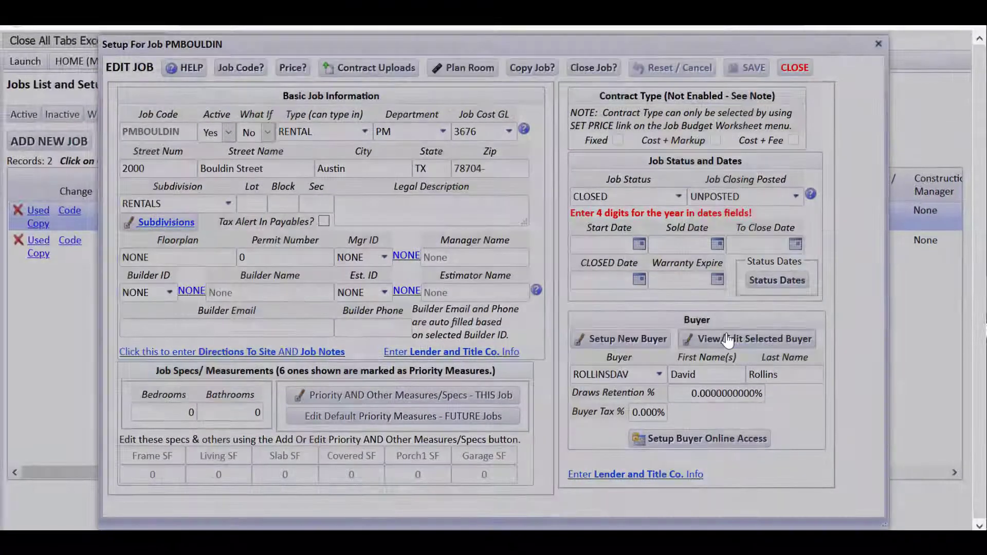
left_click(727, 339)
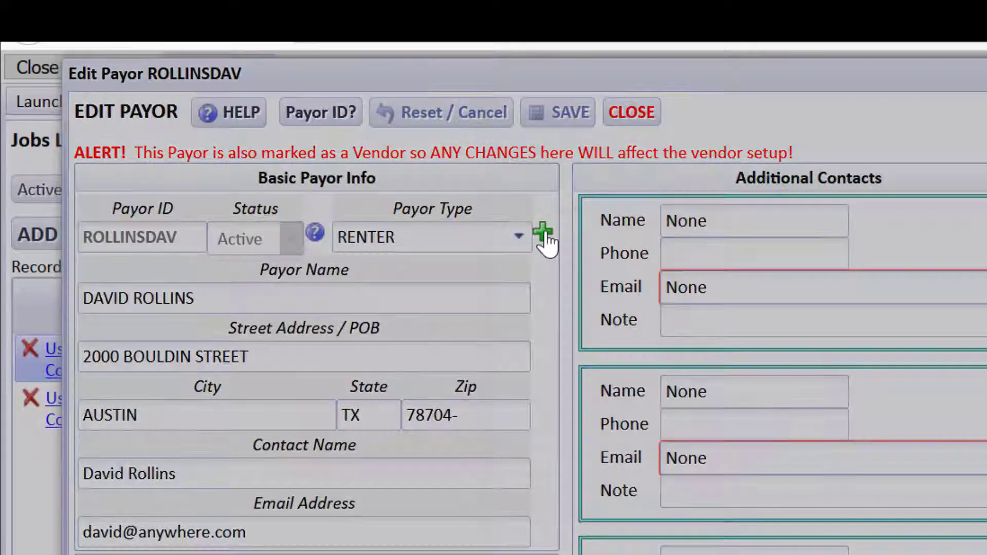
left_click(543, 234)
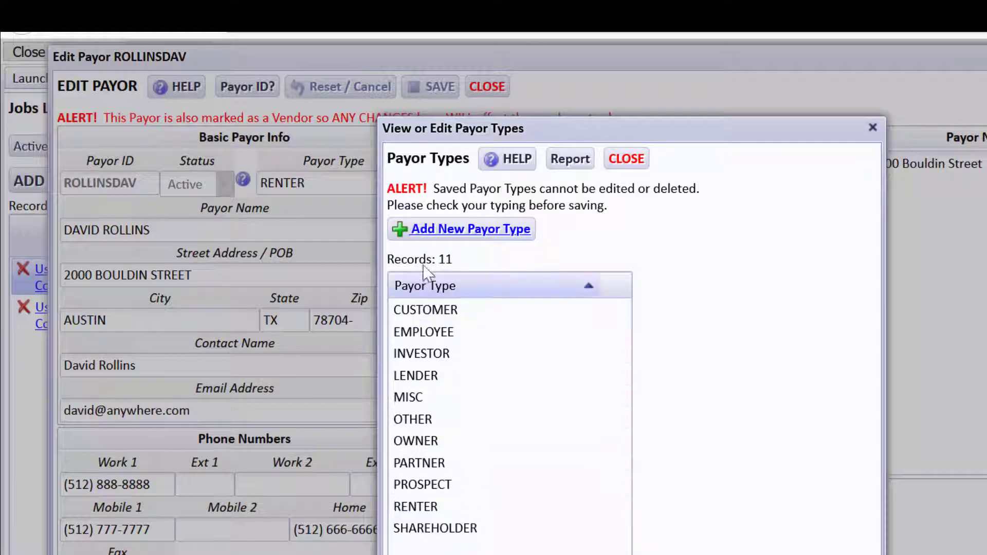
left_click(612, 160)
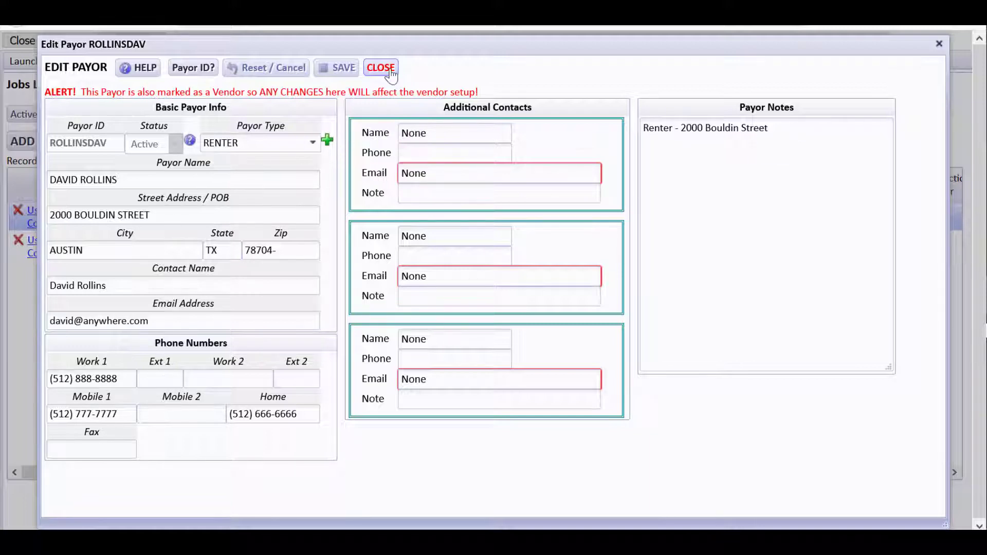
left_click(386, 70)
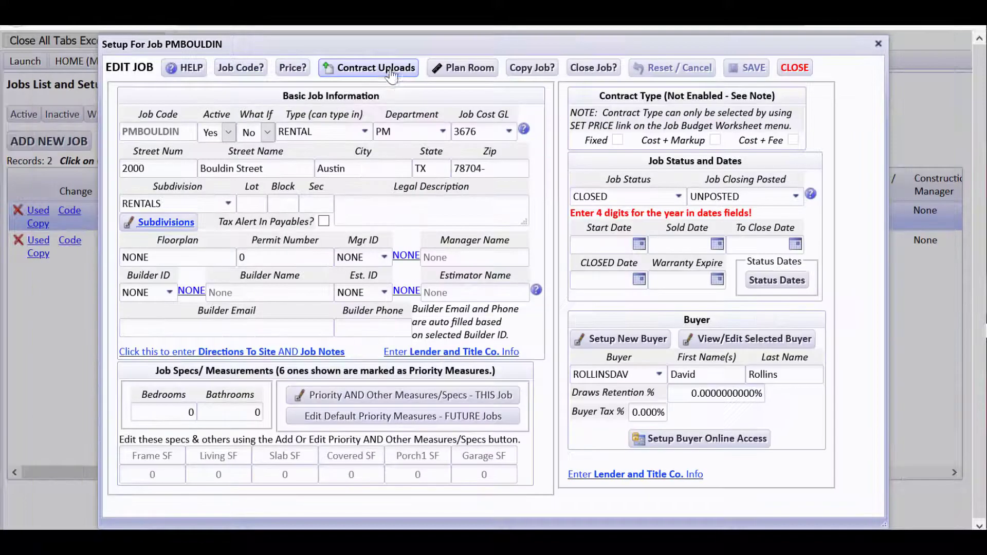
left_click(660, 378)
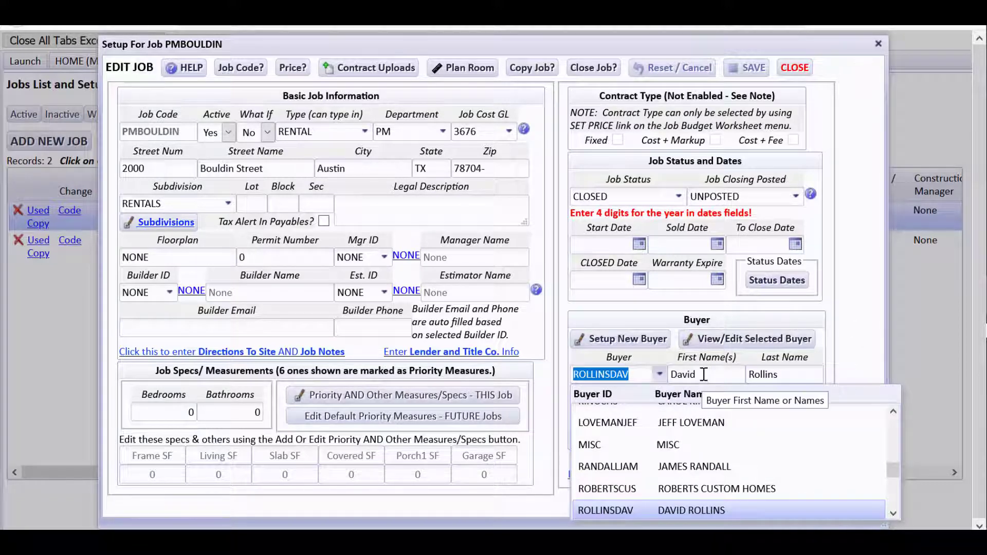
left_click(859, 352)
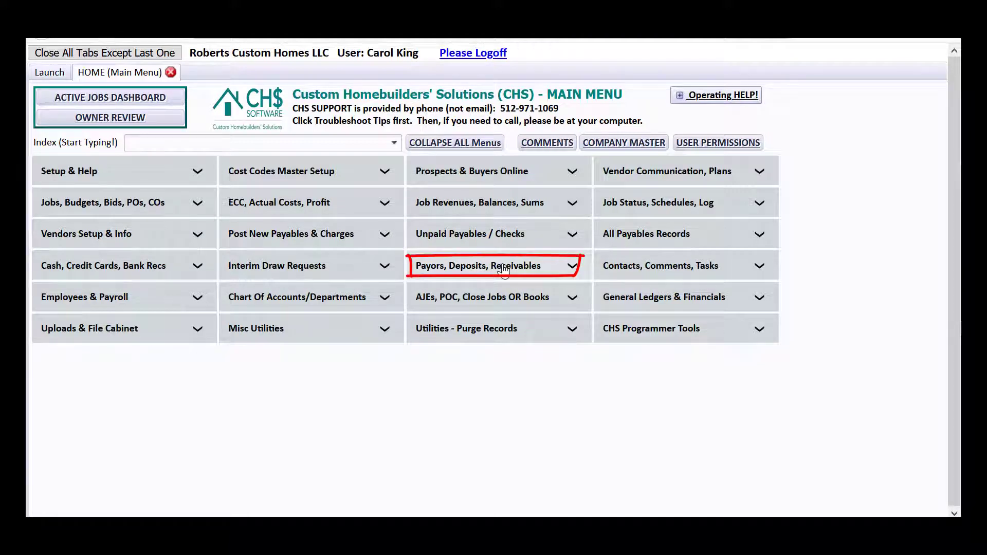
- Open Accounts Receivable from the Payors, Deposits, Receivables group
left_click(574, 266)
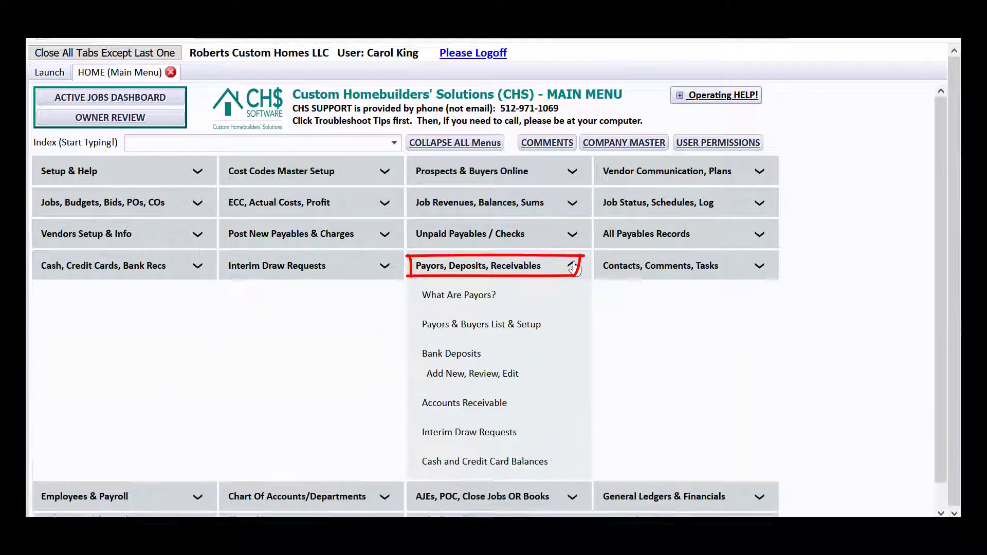
left_click(481, 403)
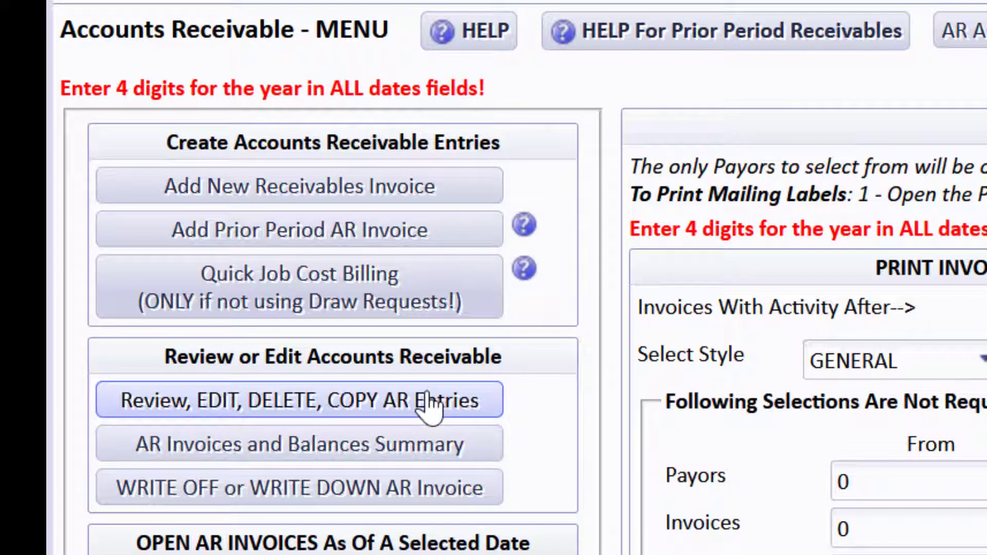
left_click(394, 187)
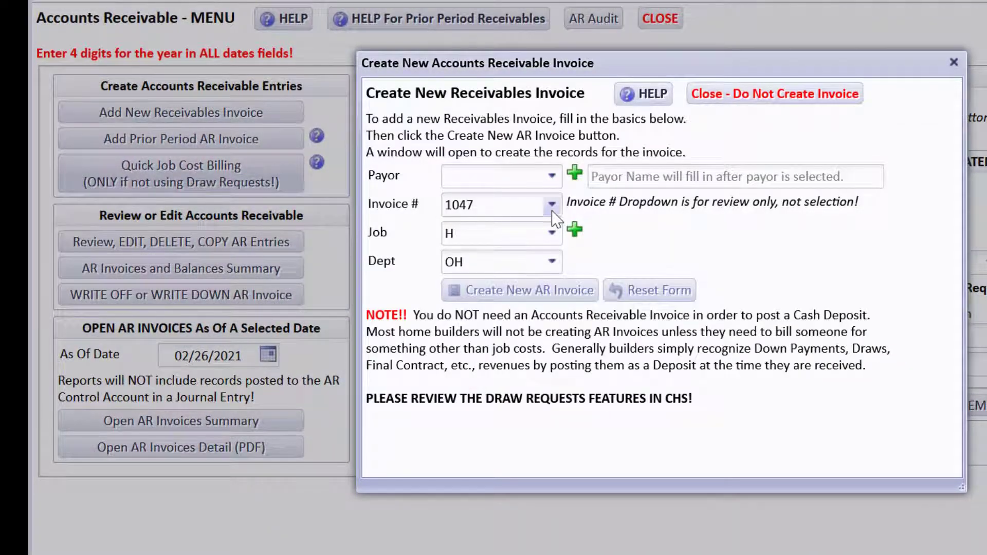
left_click(551, 176)
type("ro")
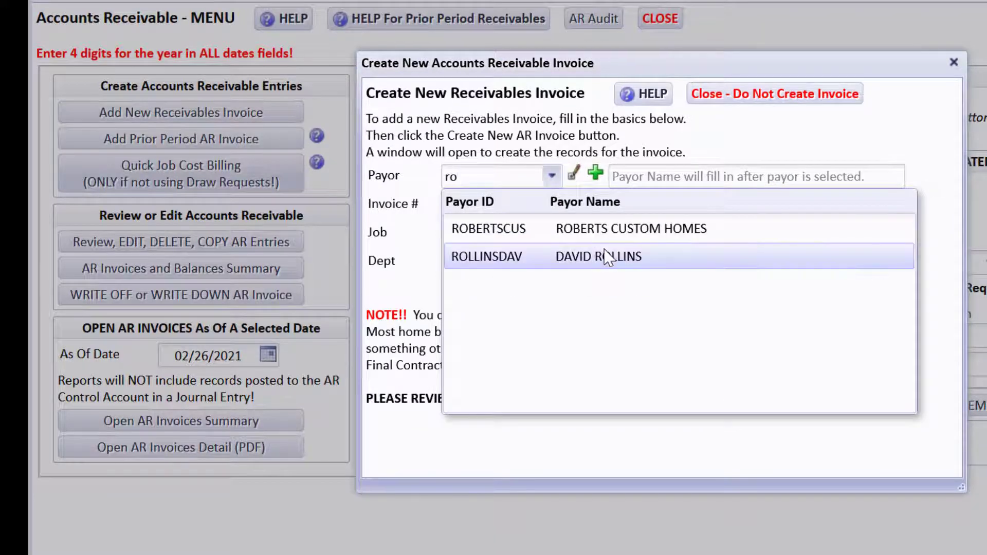
left_click(730, 255)
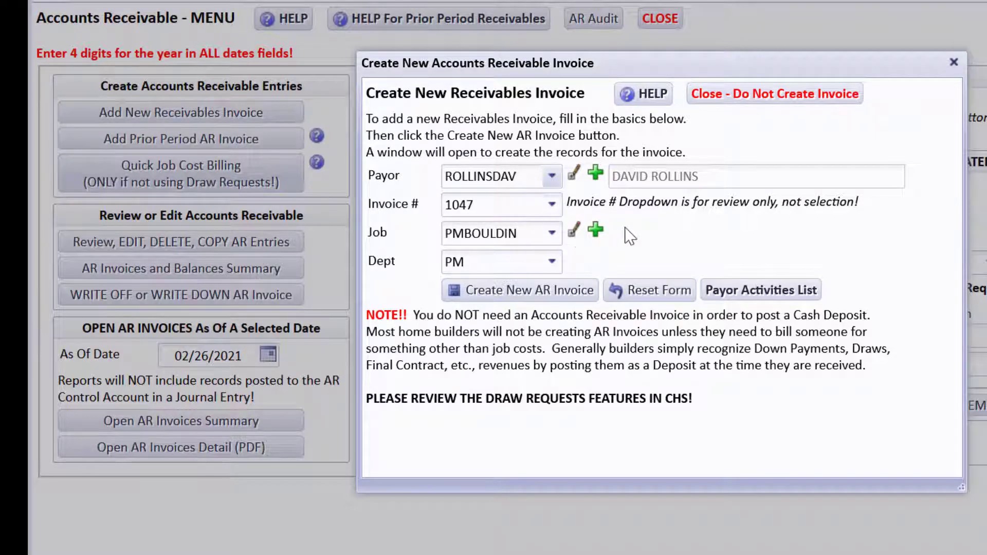
left_click(725, 97)
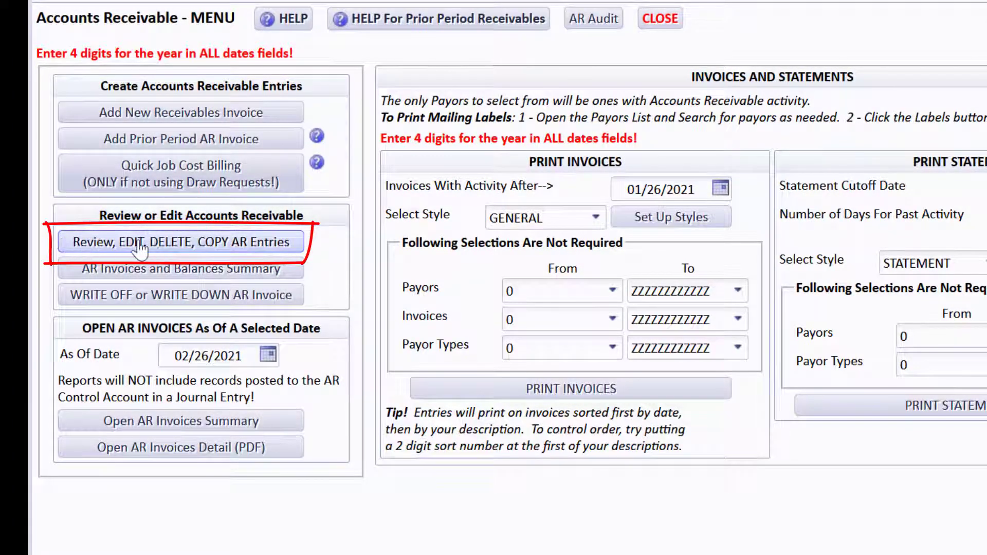
- Search the accounts receivable detail entries for payor type RENTER and review the renters' invoices and deposits
left_click(157, 249)
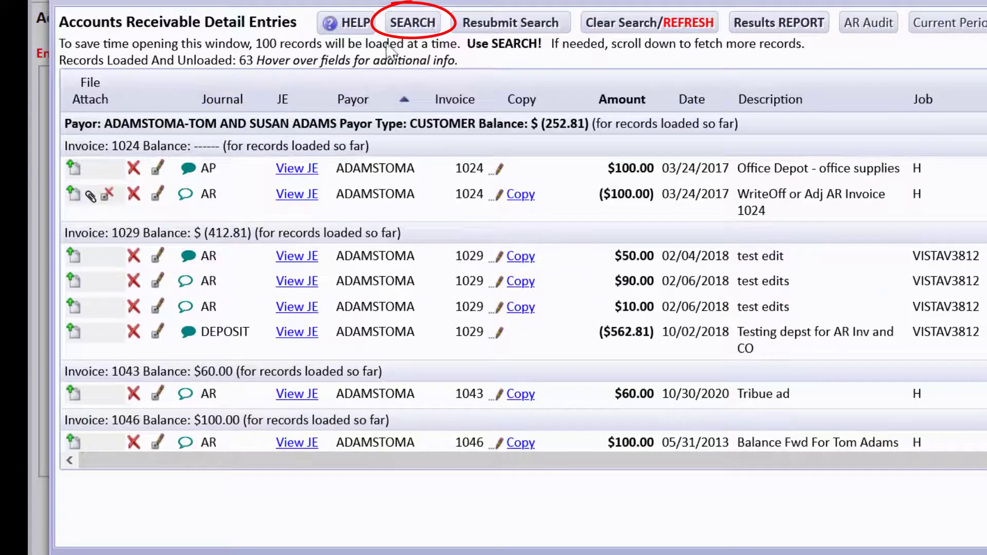
left_click(397, 27)
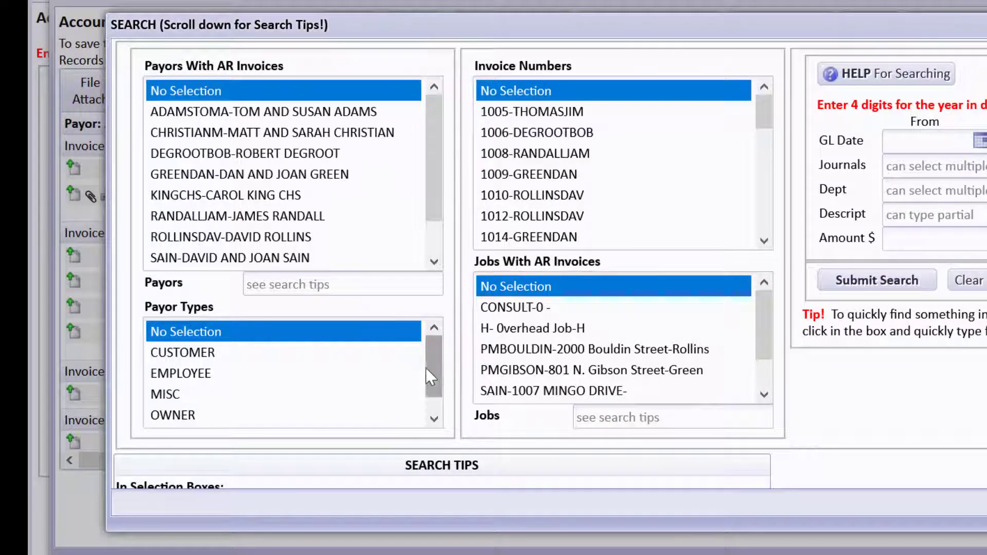
scroll(439, 375, "down", 1)
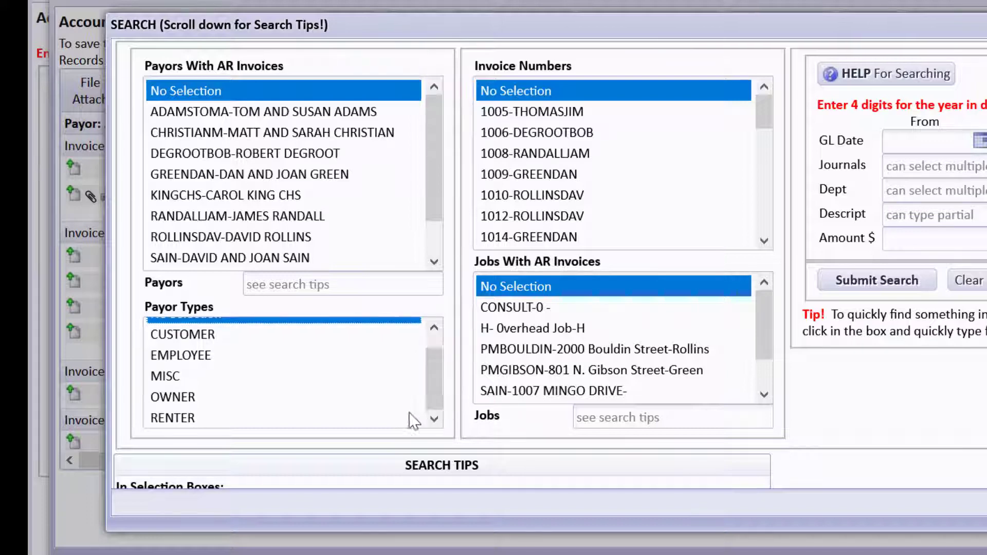
left_click(189, 418)
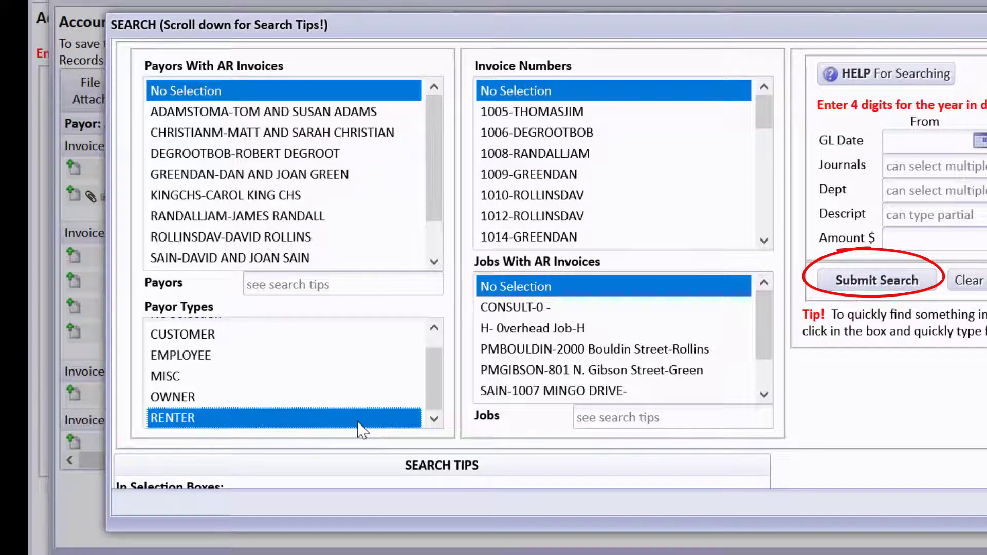
left_click(859, 286)
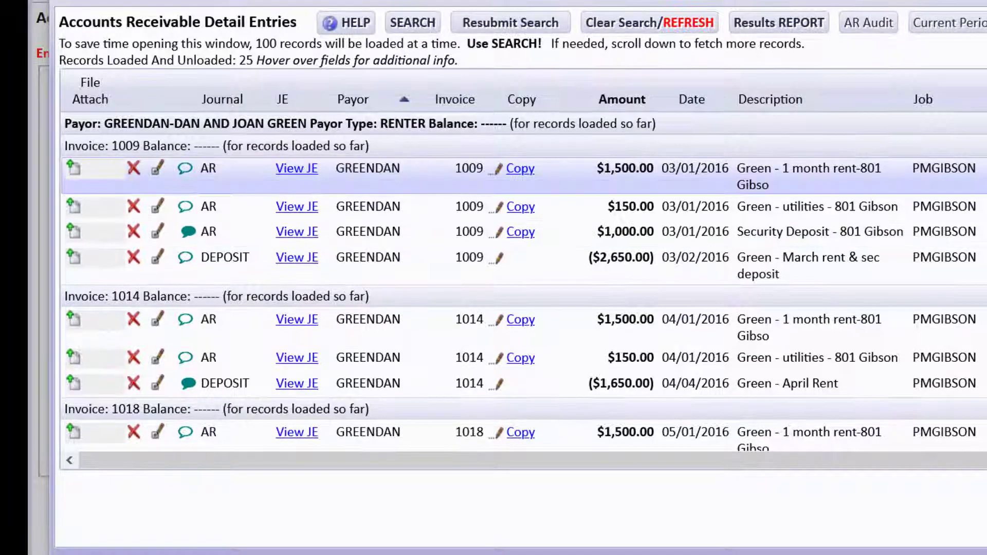
scroll(523, 281, "down", 10)
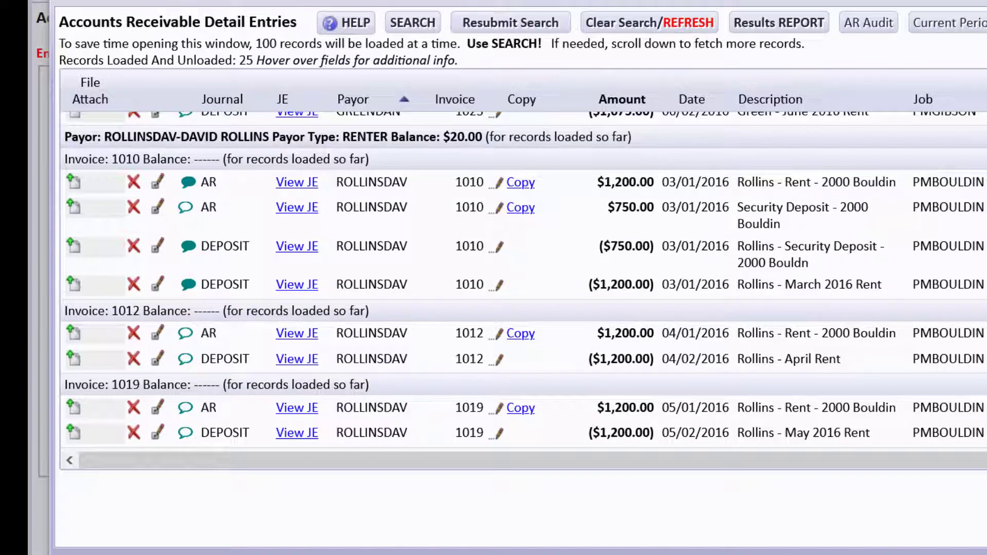
scroll(522, 282, "down", 5)
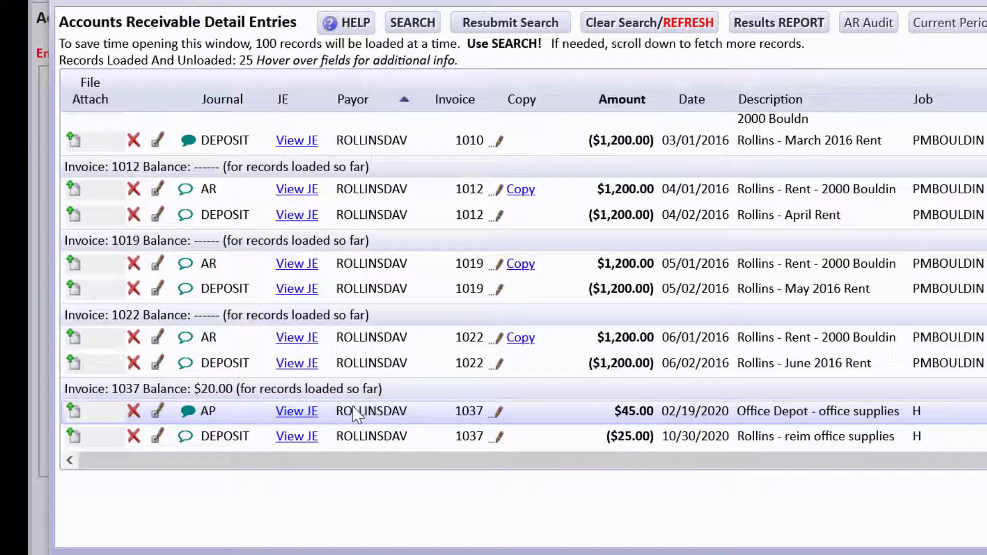
- Examine the dates of the renters' monthly invoices and deposits in the receivables detail entries
mouse_move(356, 414)
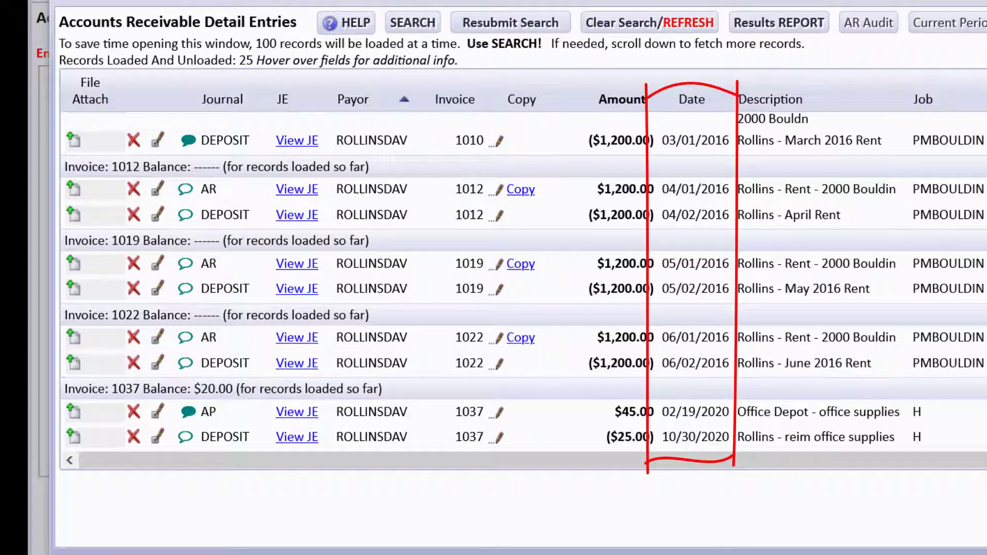
scroll(524, 281, "up", 3)
scroll(524, 281, "down", 3)
scroll(524, 281, "up", 6)
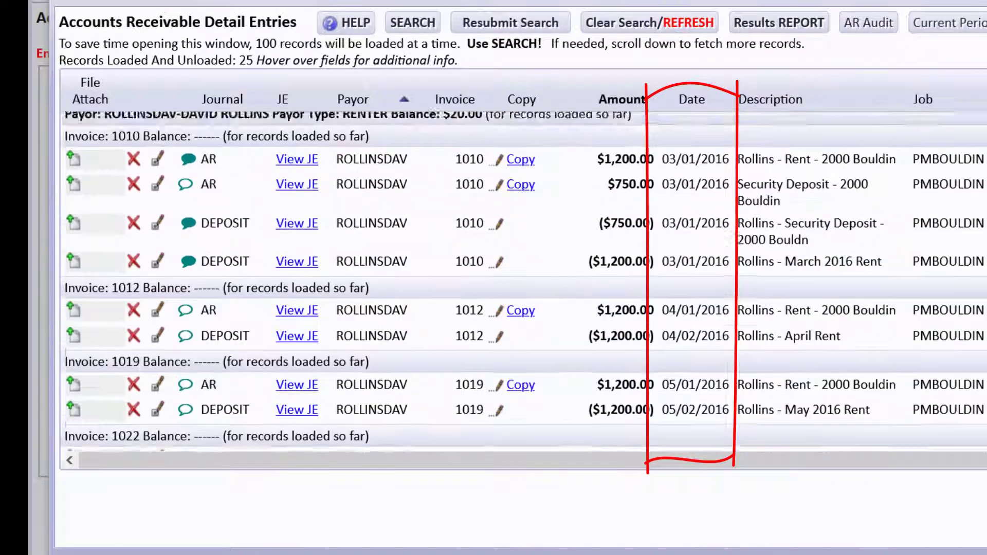
scroll(524, 281, "up", 4)
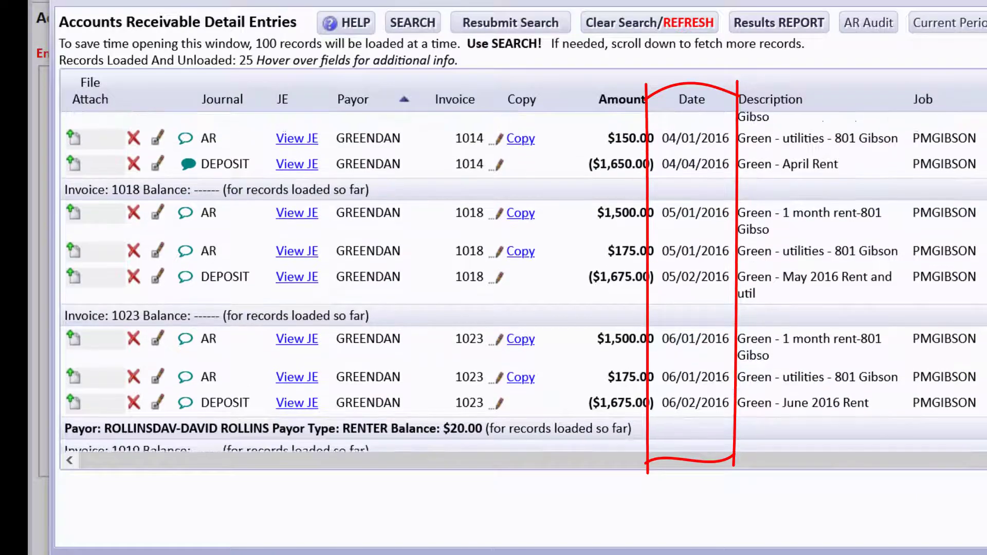
scroll(524, 280, "up", 2)
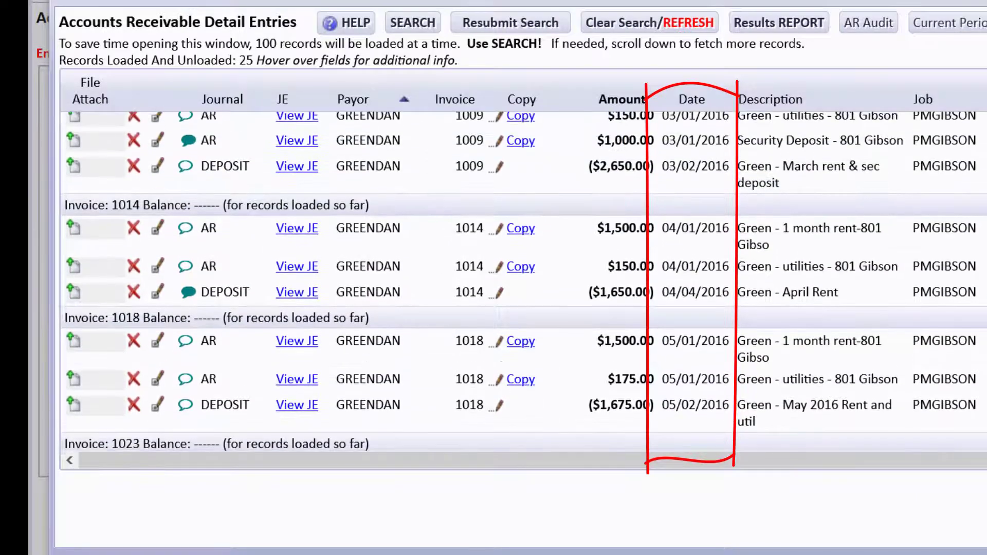
scroll(523, 281, "down", 6)
scroll(476, 239, "down", 5)
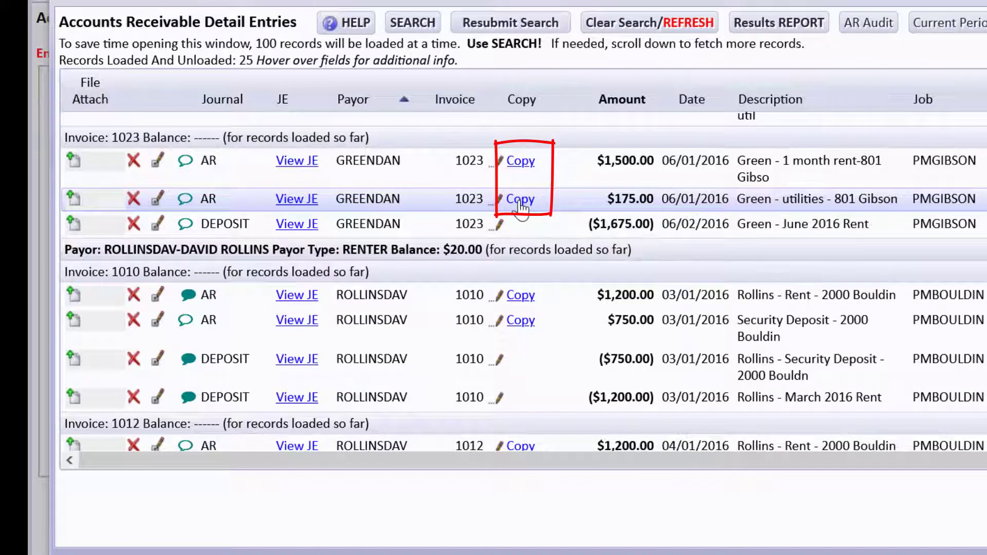
left_click(521, 200)
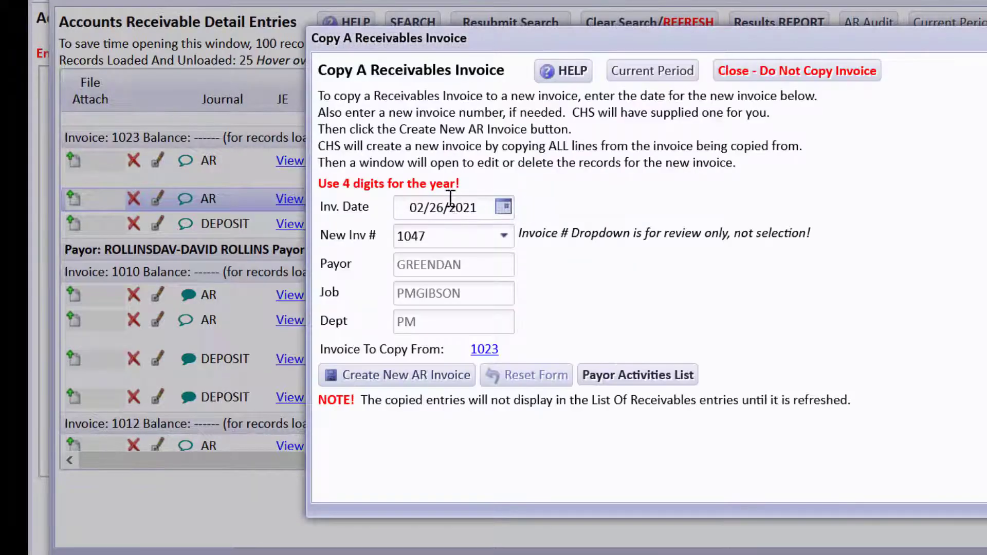
left_click(504, 208)
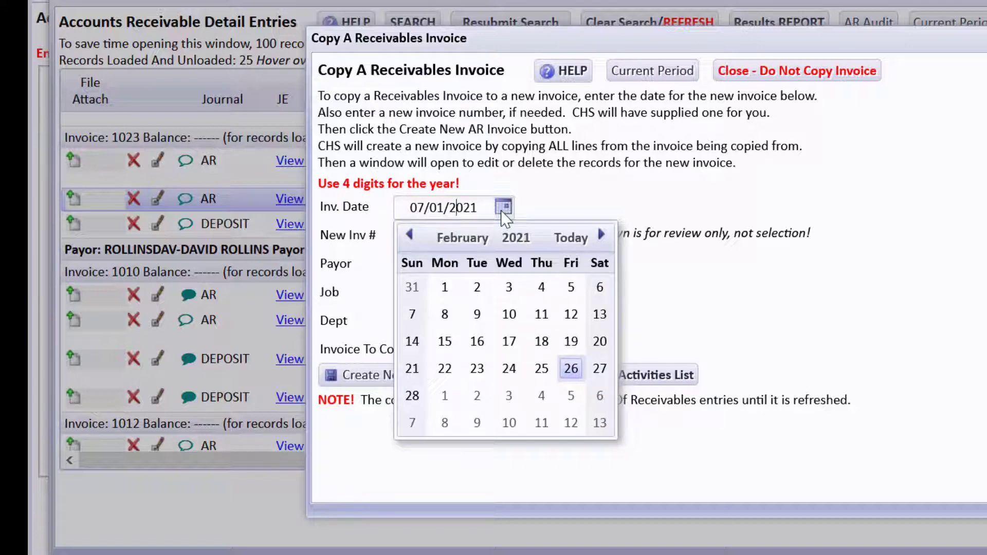
key("Tab")
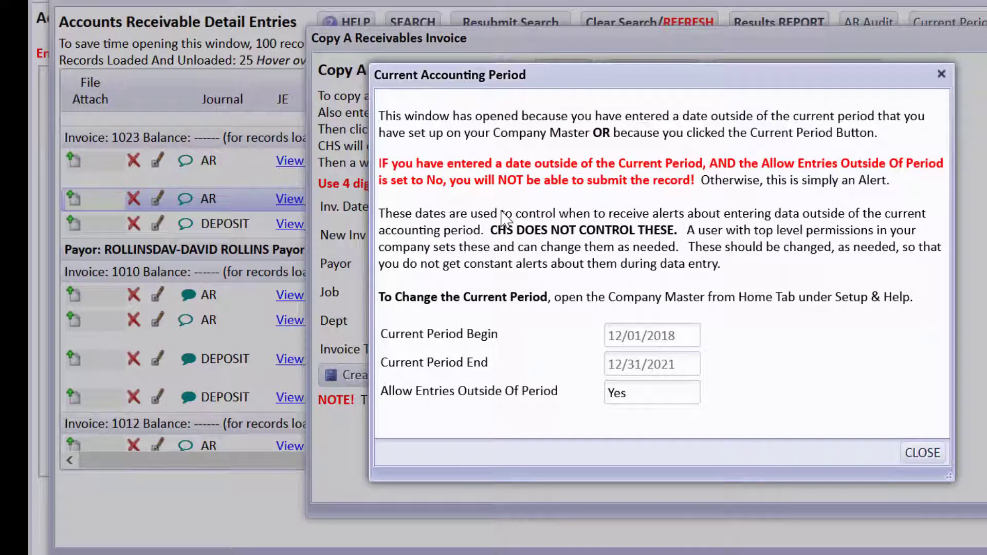
left_click(922, 453)
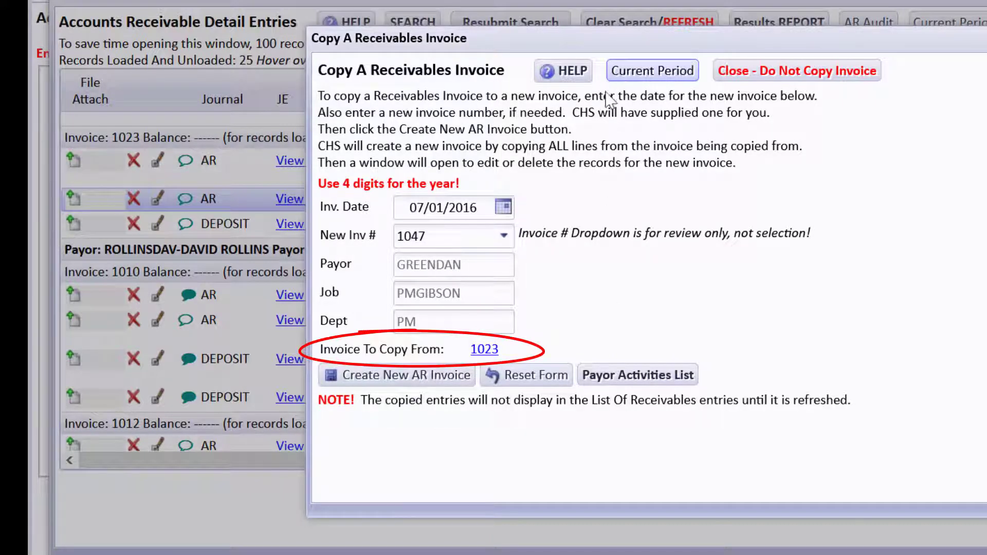
left_click(495, 351)
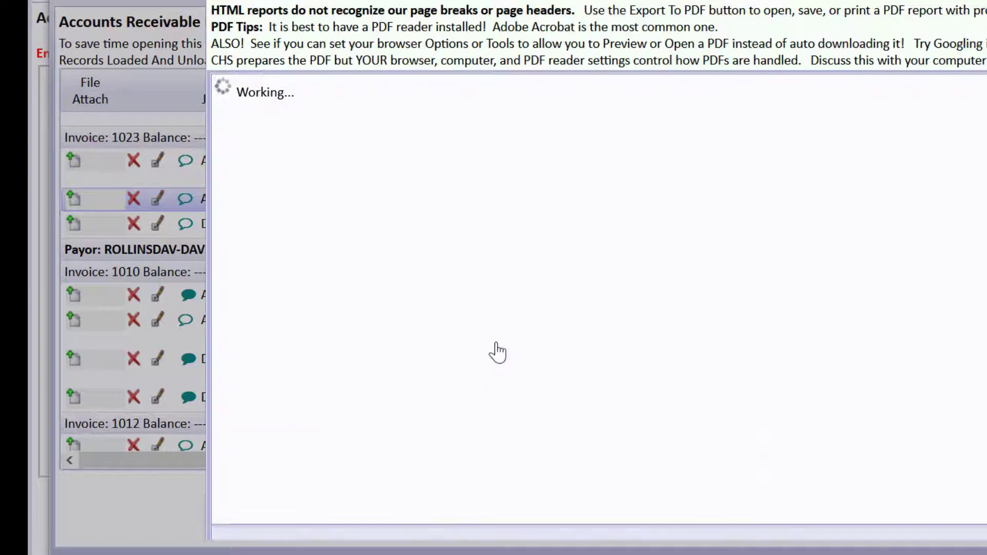
scroll(591, 318, "down", 5)
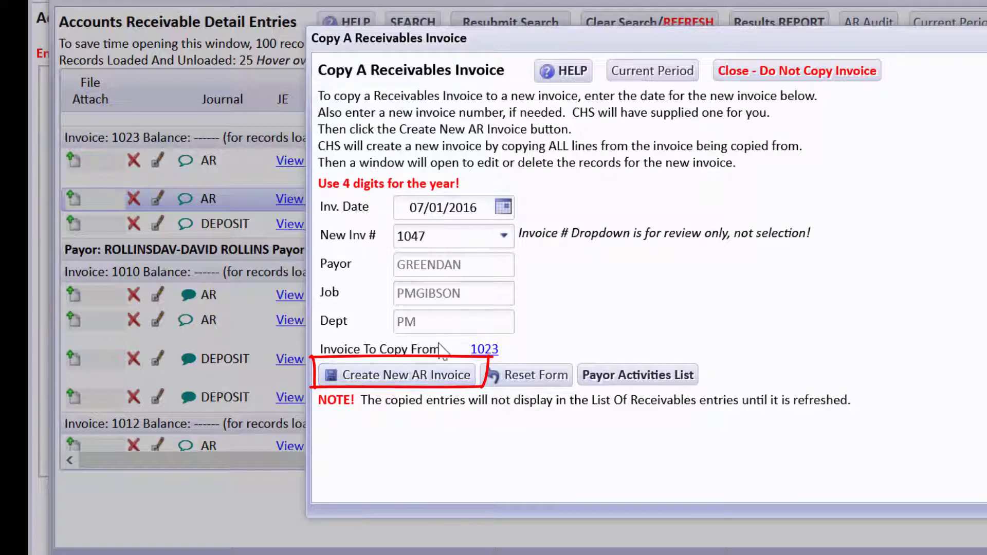
left_click(440, 373)
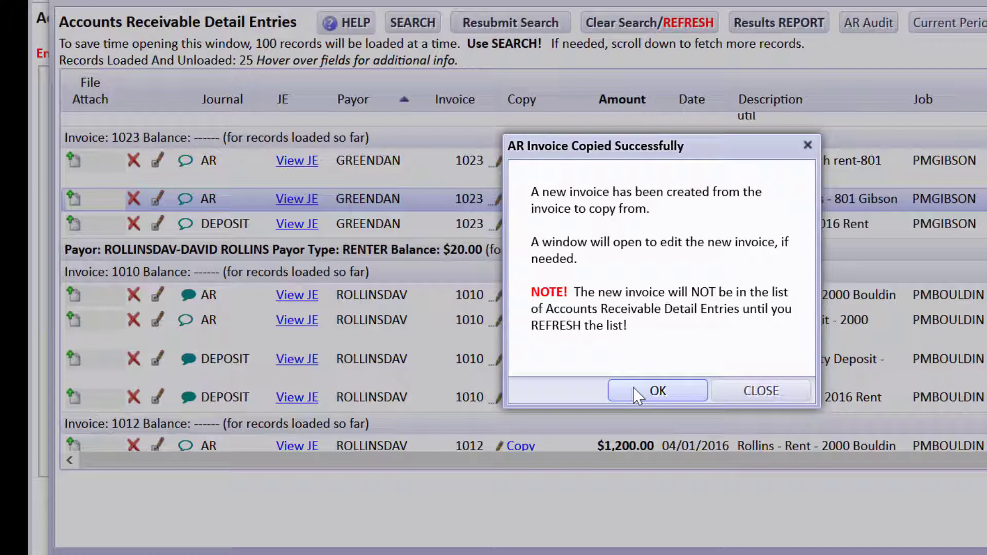
left_click(635, 389)
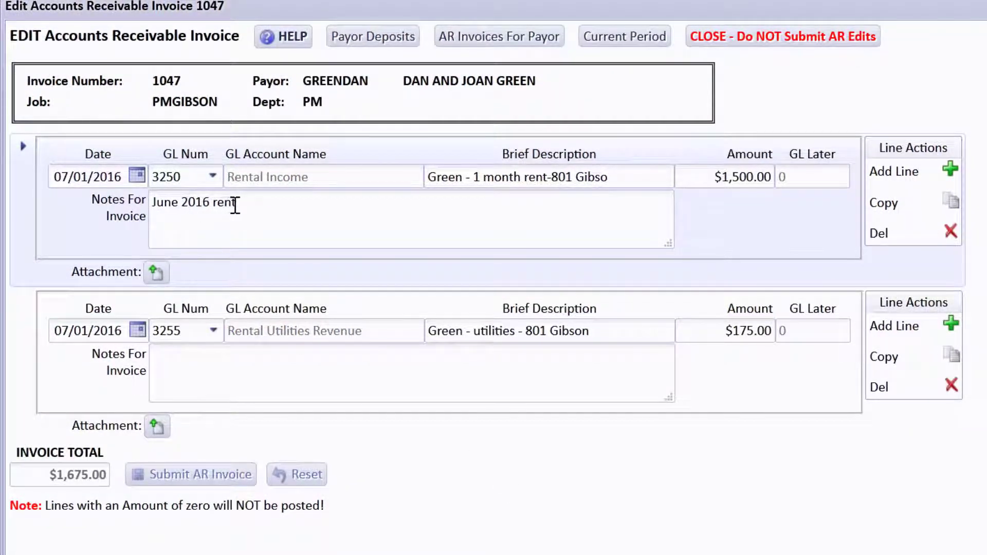
- Check the GL accounts available for the copied invoice's Rental Income line and its brief description
left_click(213, 177)
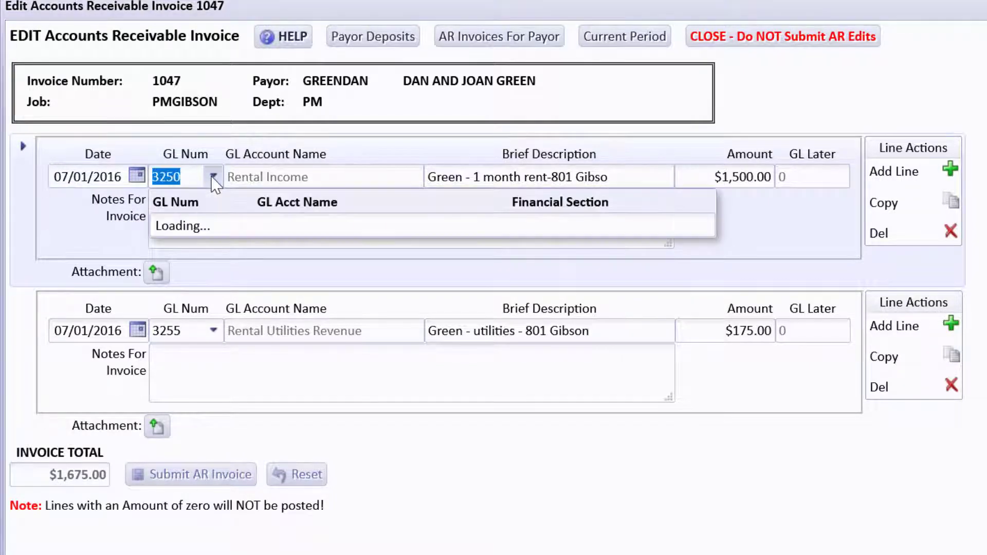
left_click(214, 178)
left_click(213, 177)
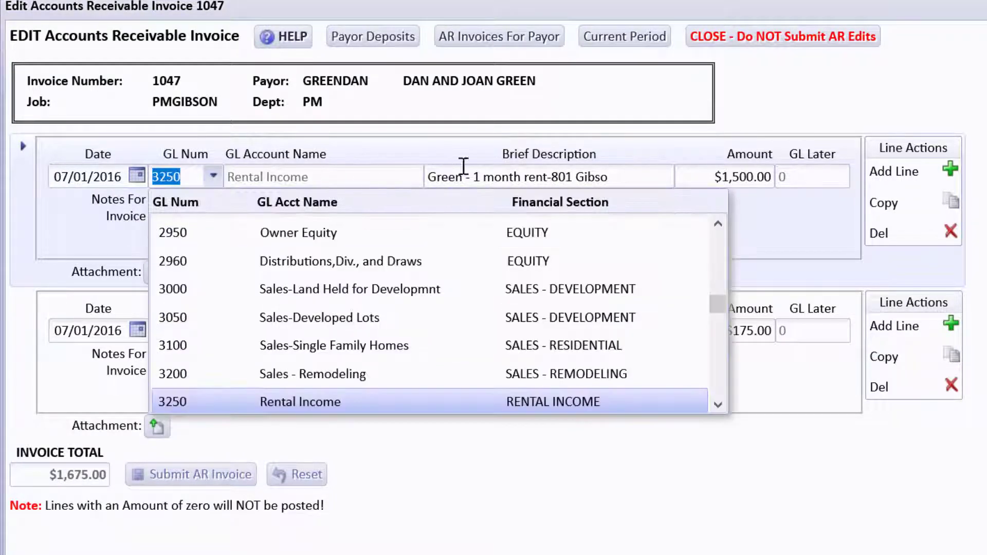
left_click(524, 177)
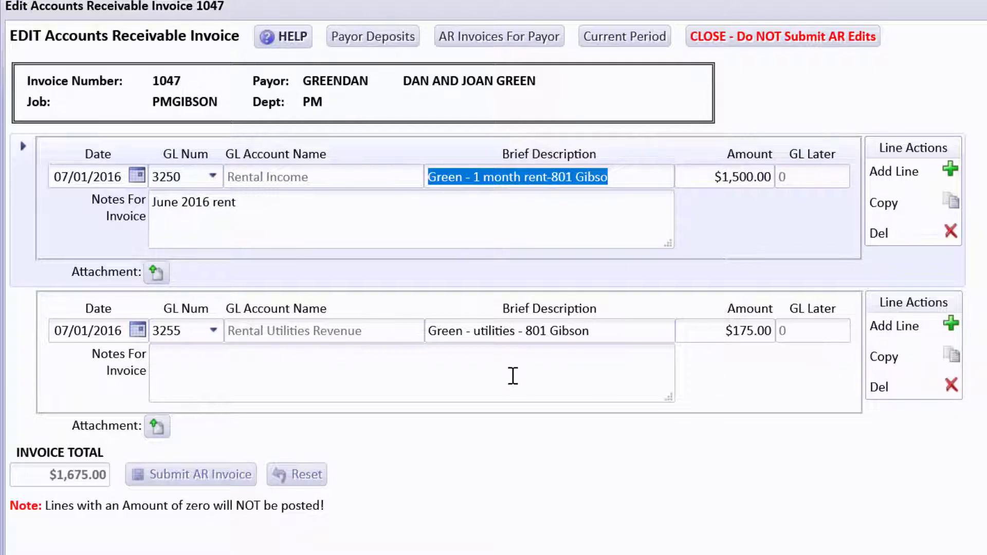
left_click(498, 369)
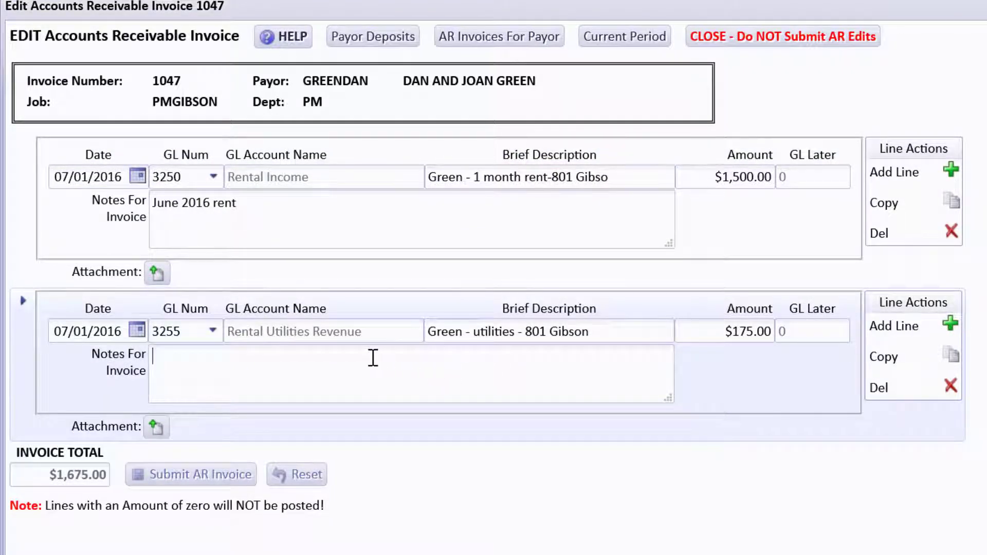
type("xx")
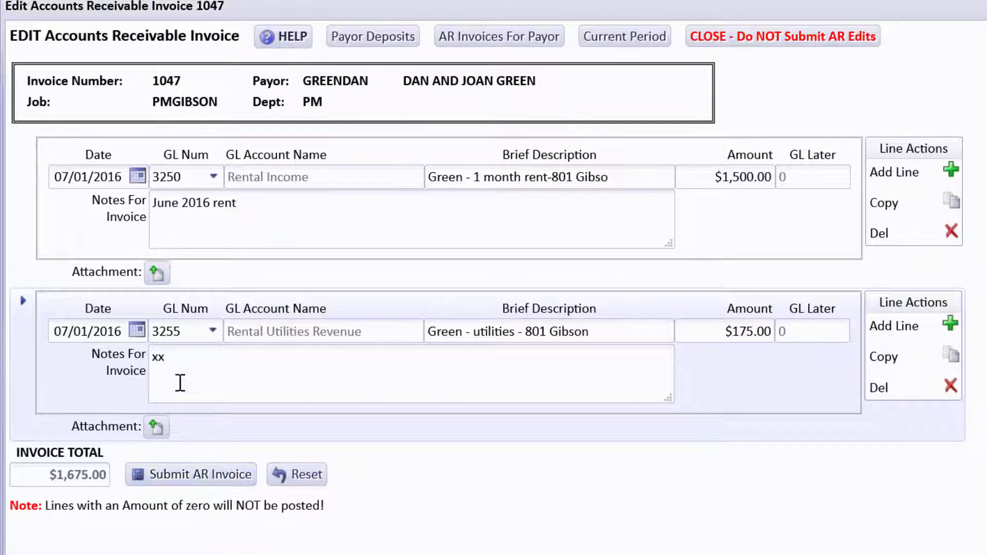
key("BackSpace")
key("BackSpace")
left_click_drag(154, 198, 179, 194)
type("July")
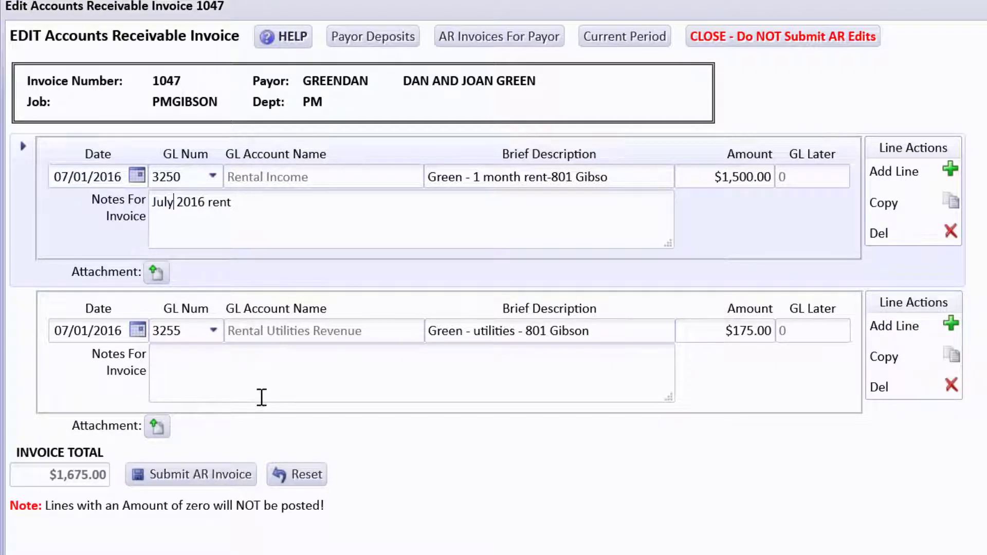
left_click(241, 474)
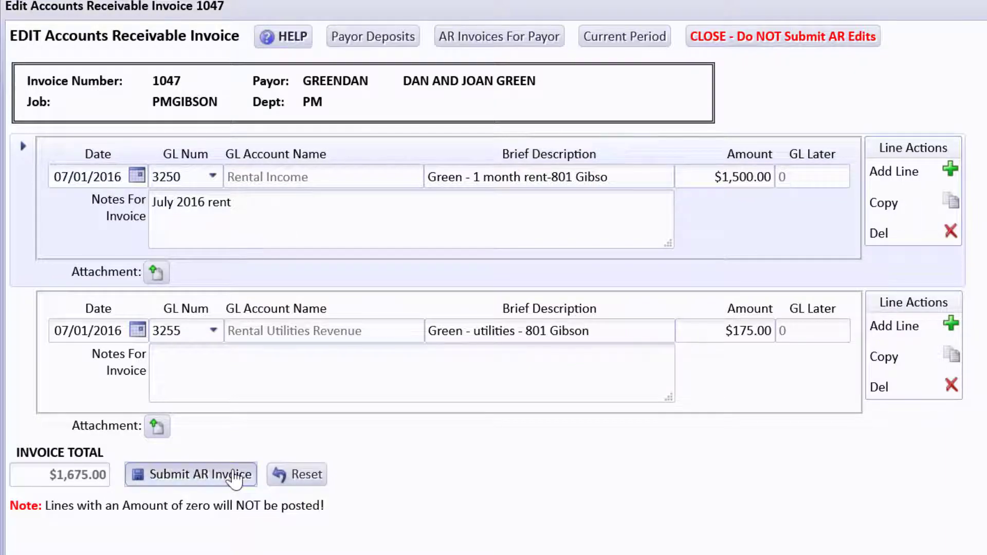
left_click(585, 391)
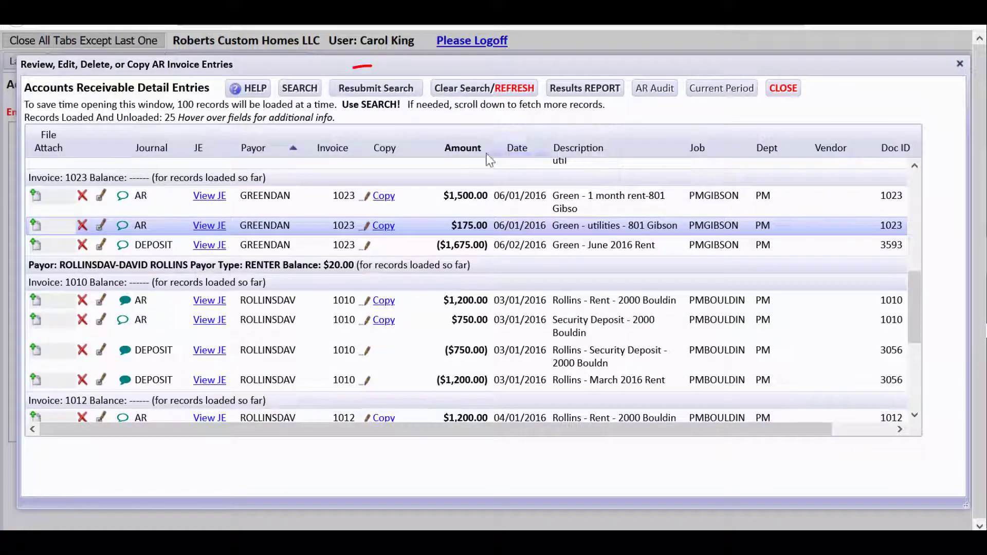
left_click(392, 91)
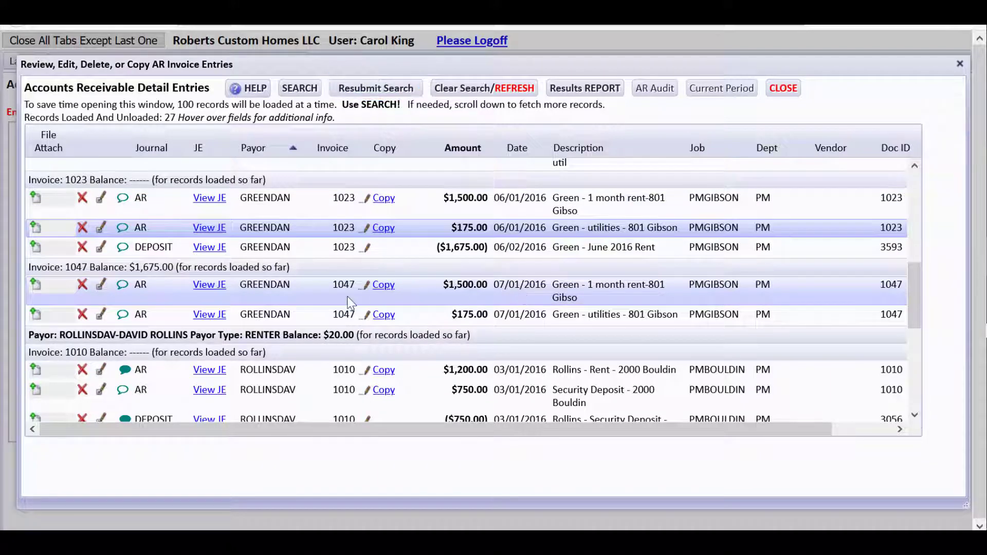
scroll(913, 308, "down", 3)
left_click_drag(913, 318, 910, 391)
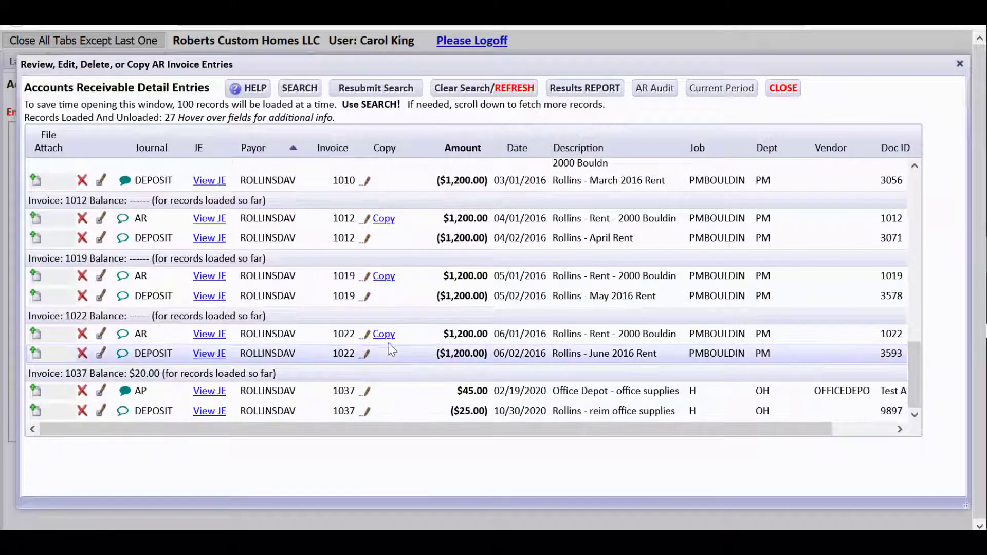
left_click(383, 334)
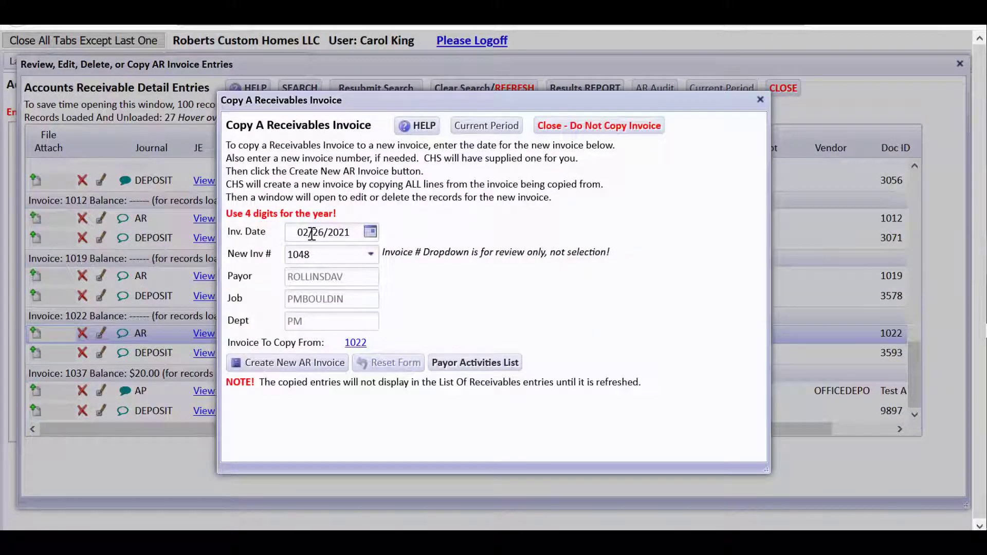
left_click(316, 363)
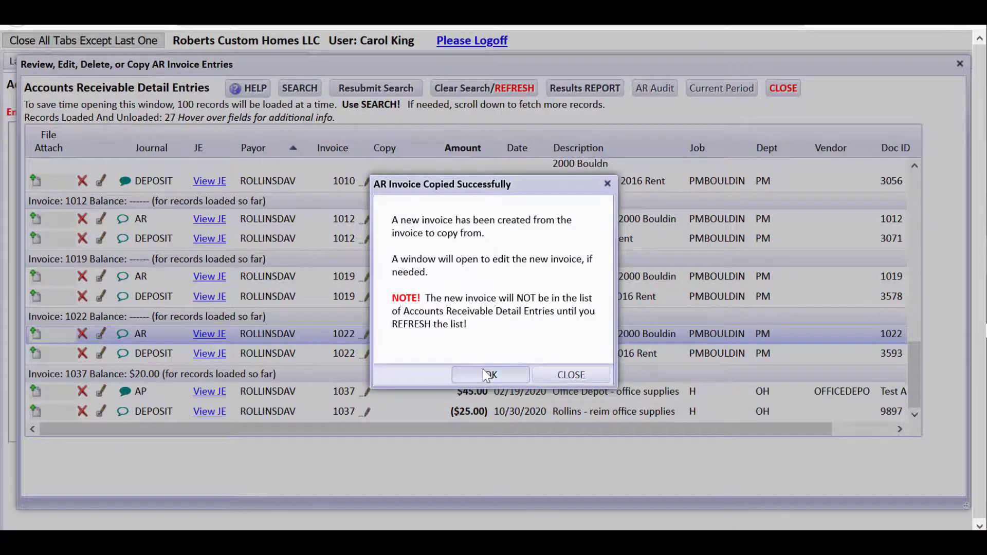
left_click(488, 375)
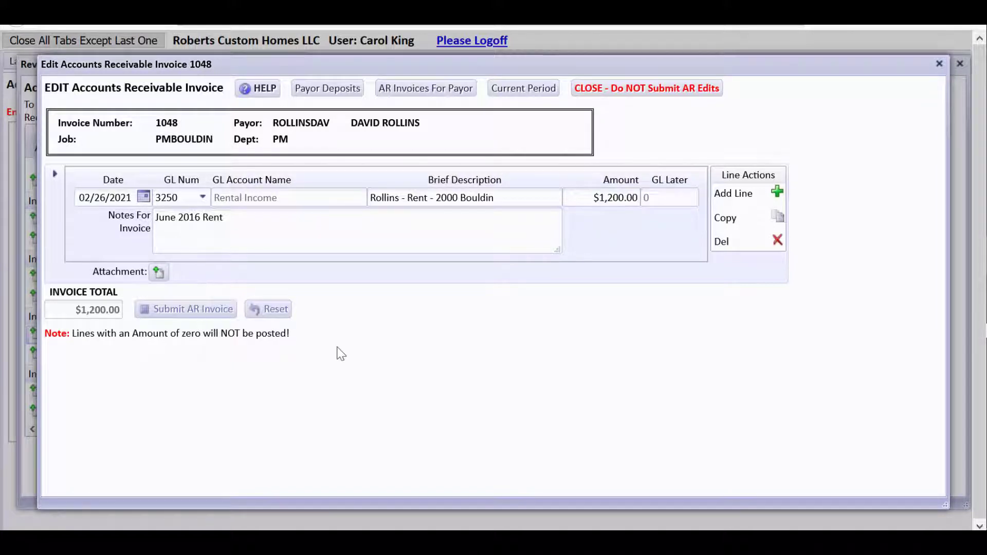
left_click_drag(176, 217, 140, 221)
type("July")
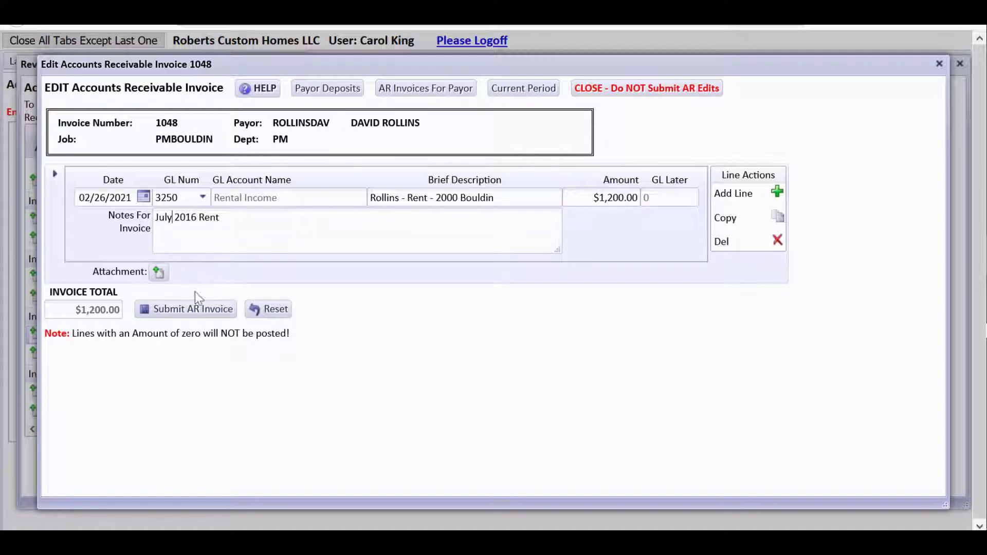
left_click(132, 198)
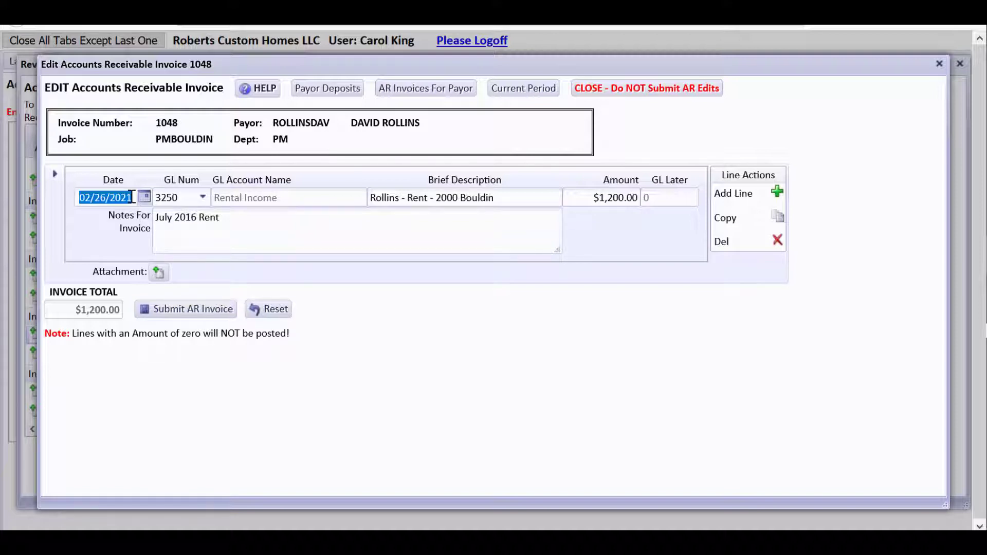
type("07/01/2016")
key("Tab")
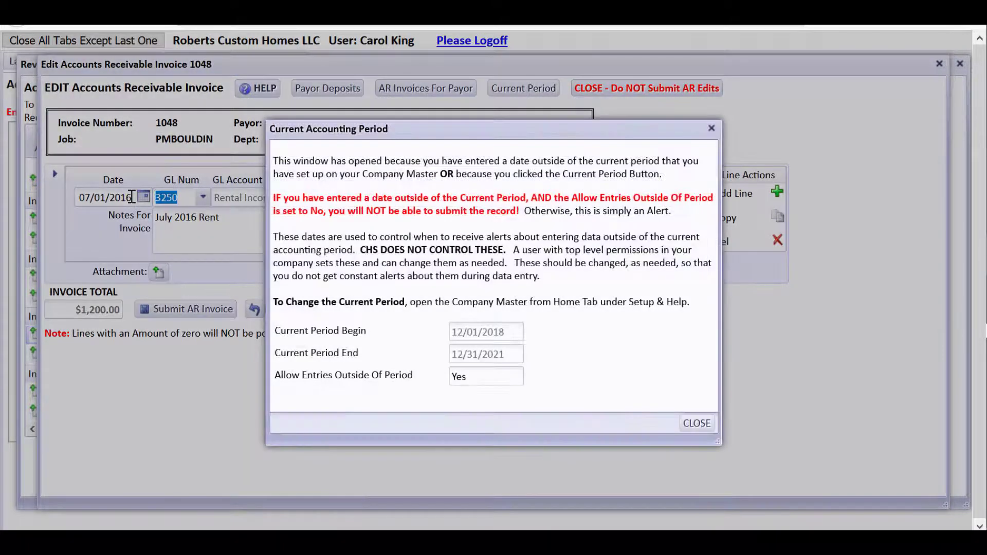
left_click(689, 423)
left_click(167, 316)
left_click(486, 367)
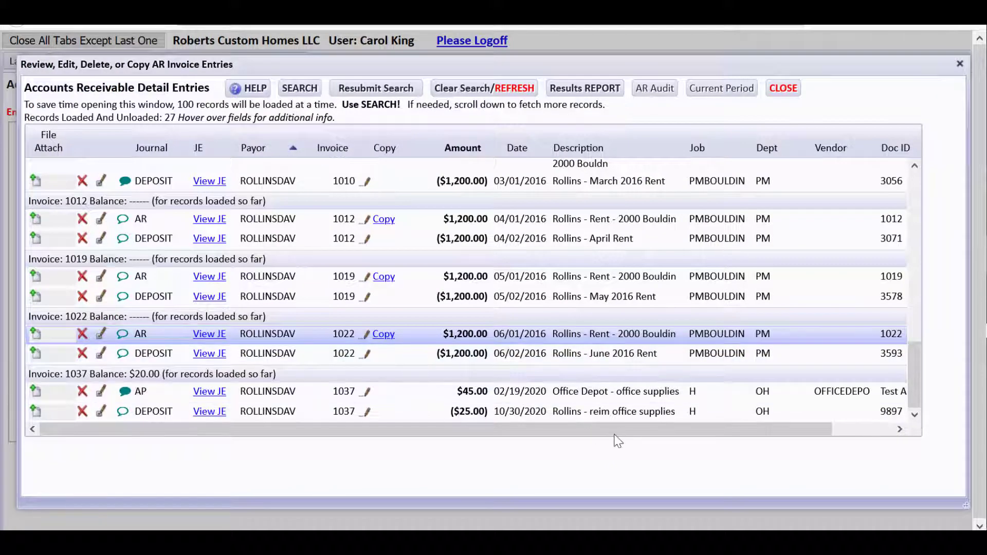
left_click(391, 94)
scroll(916, 349, "down", 1)
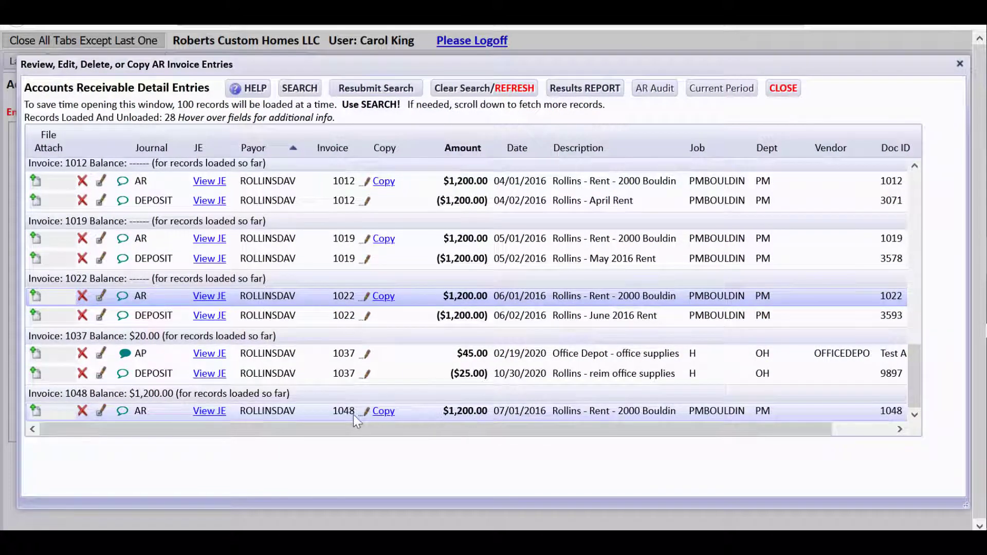
scroll(916, 355, "up", 1)
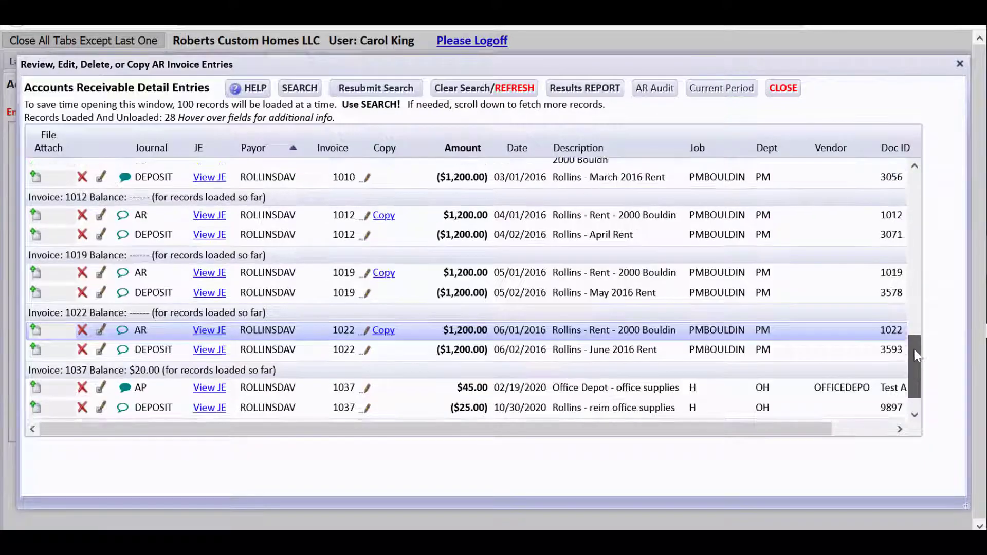
left_click_drag(916, 354, 898, 157)
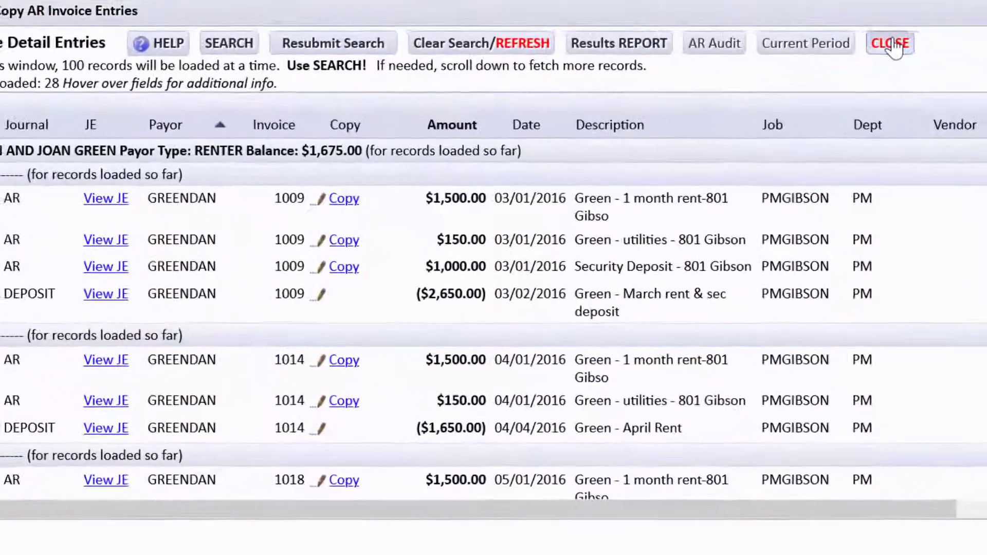
- Close the receivables detail entries and select the RENTAL INVOICES style for printing invoices
left_click(783, 89)
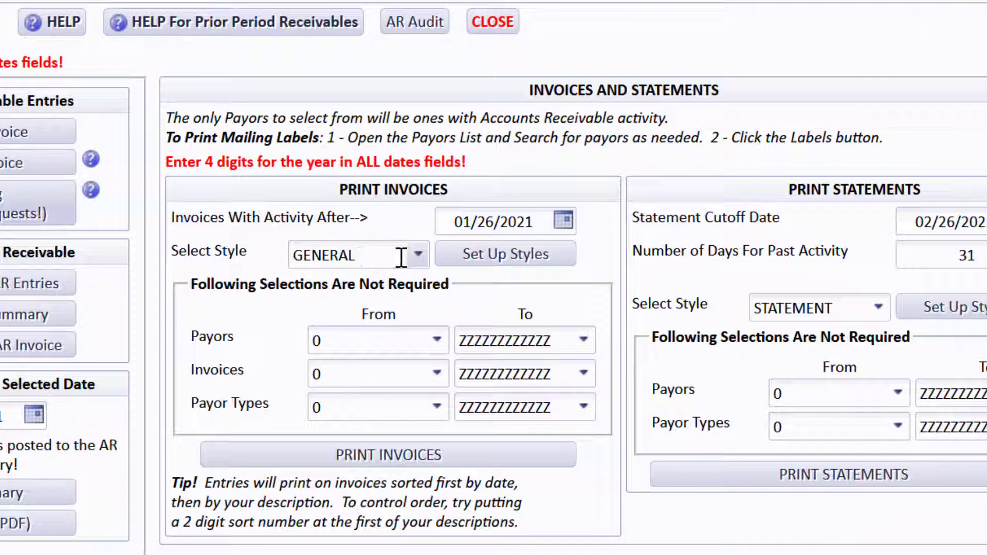
left_click(416, 254)
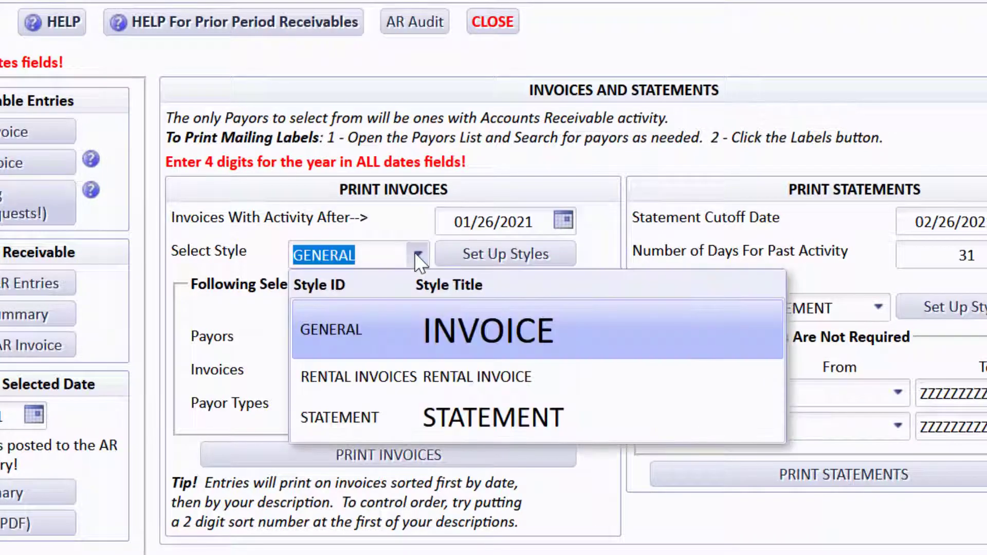
left_click(380, 377)
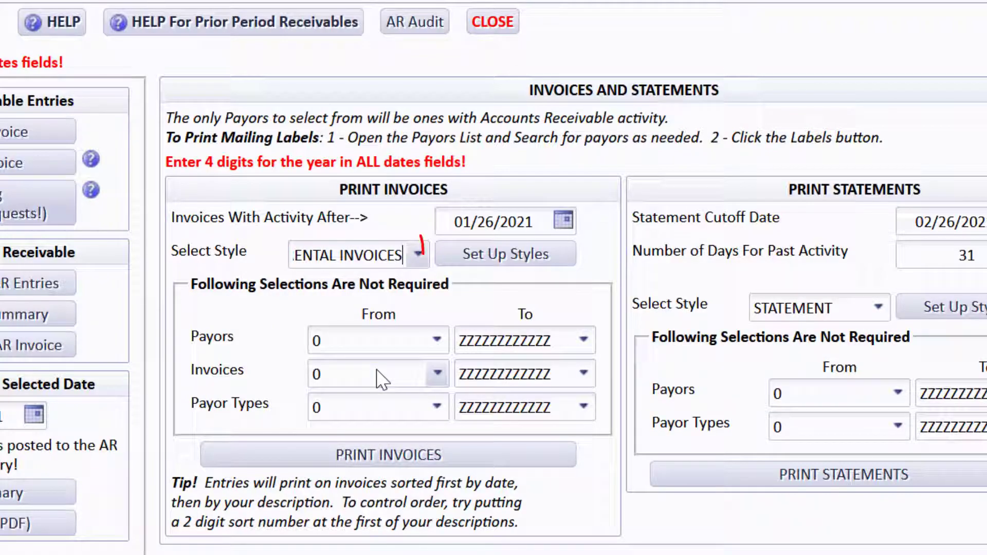
- Review the title and body text of the RENTAL INVOICES style, and close the style setup
left_click(477, 257)
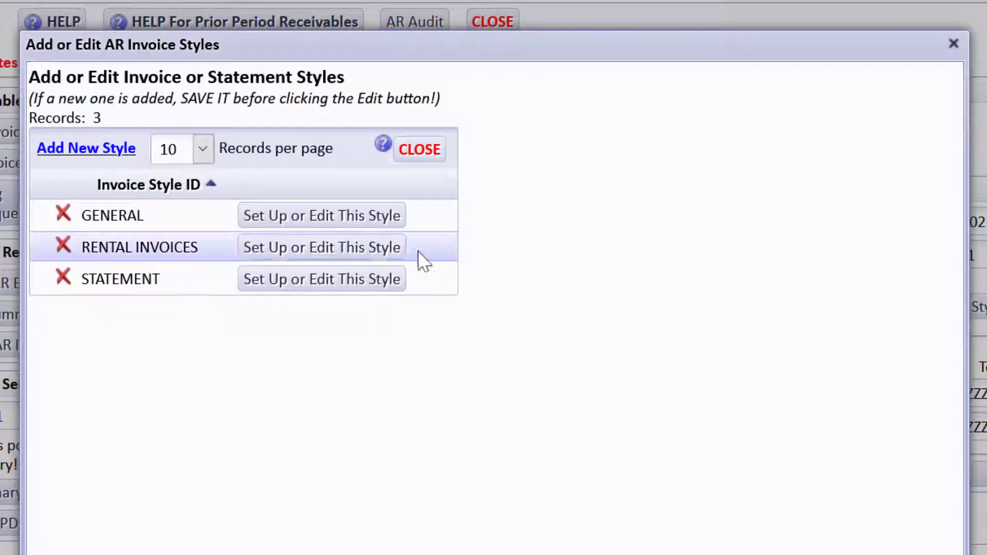
left_click(289, 252)
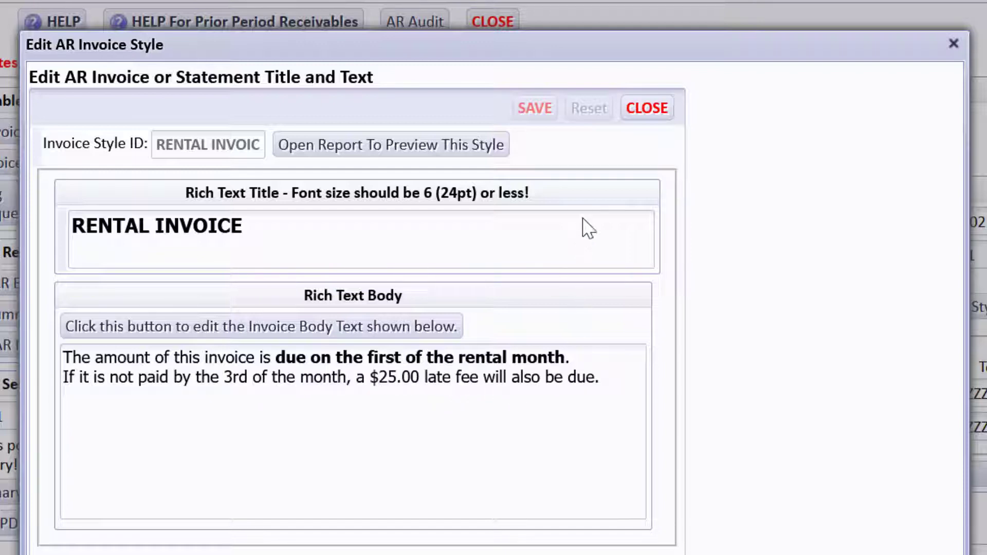
left_click(640, 109)
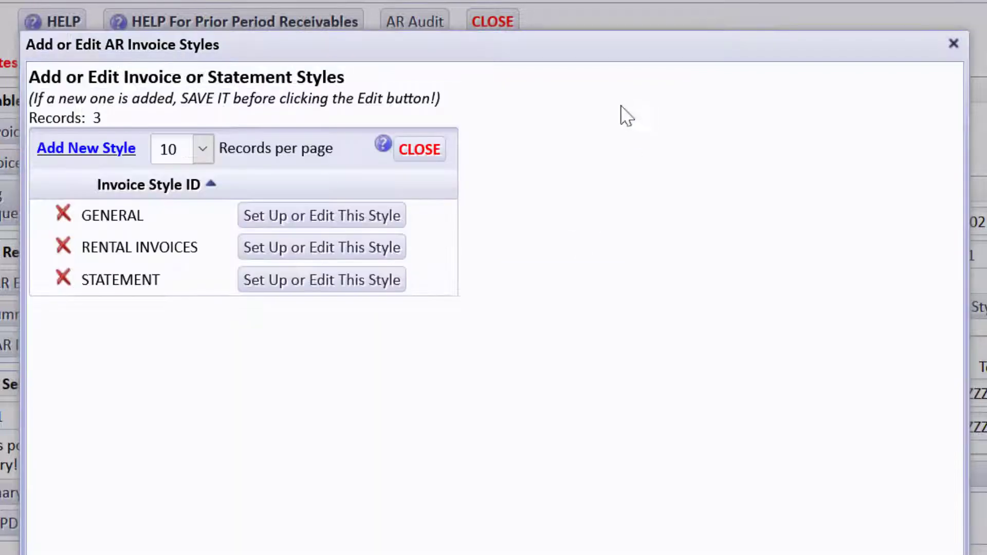
left_click(438, 150)
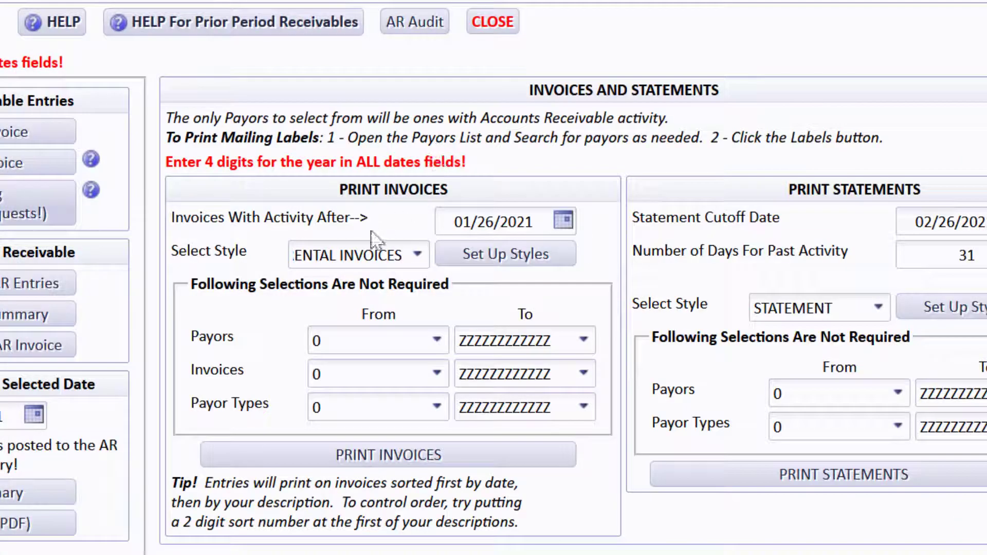
- Print invoices with activity after 06/30/2016 for payor types from RENTER to RENTER, and look through the report
left_click(563, 220)
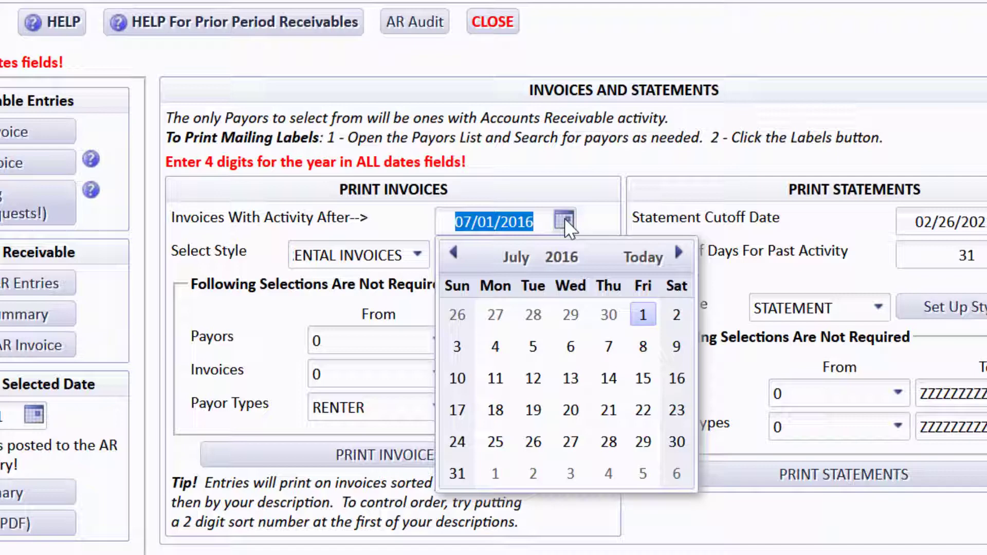
left_click(607, 316)
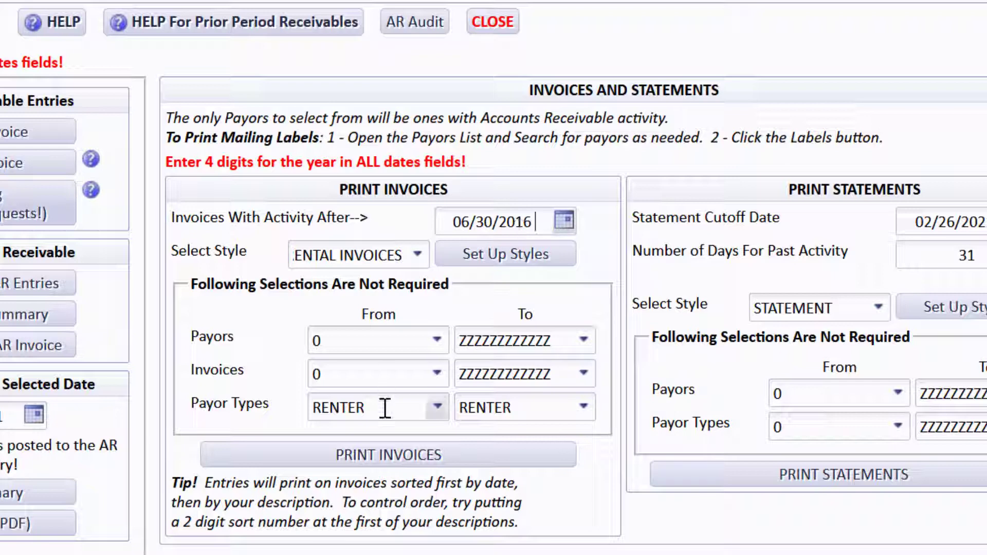
left_click(436, 461)
scroll(951, 386, "down", 10)
scroll(951, 393, "down", 3)
scroll(938, 393, "up", 2)
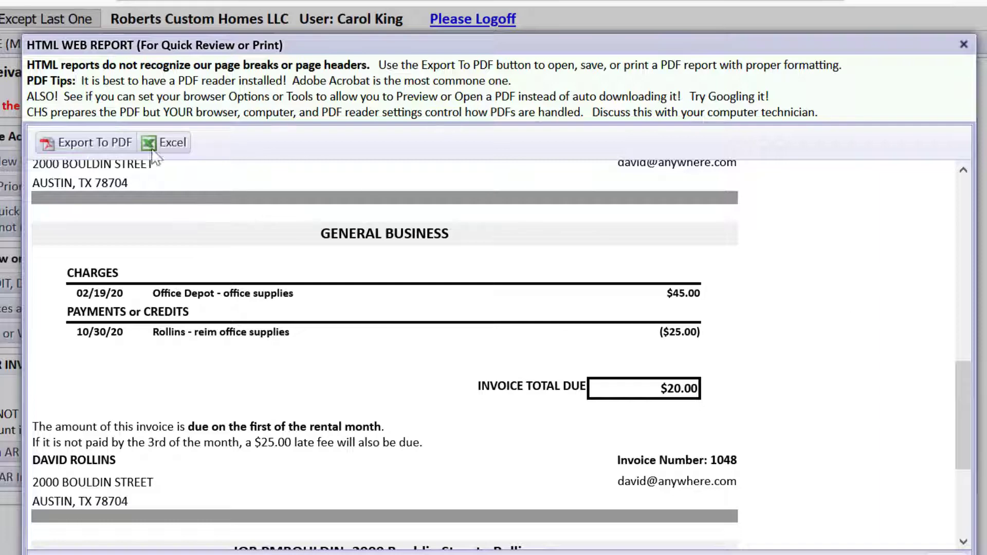
- Export the rental invoices report to PDF and open it with Adobe Acrobat DC
left_click(87, 145)
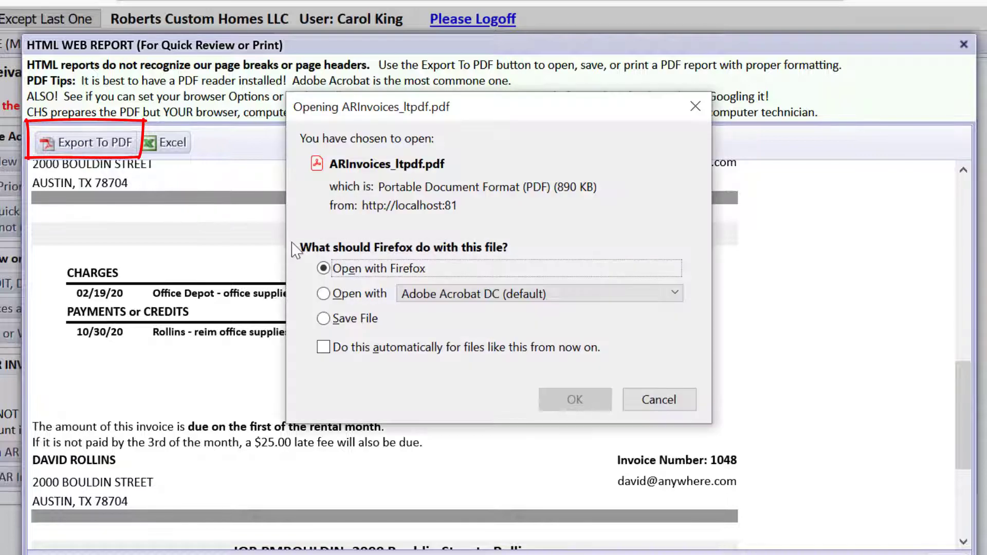
left_click(323, 294)
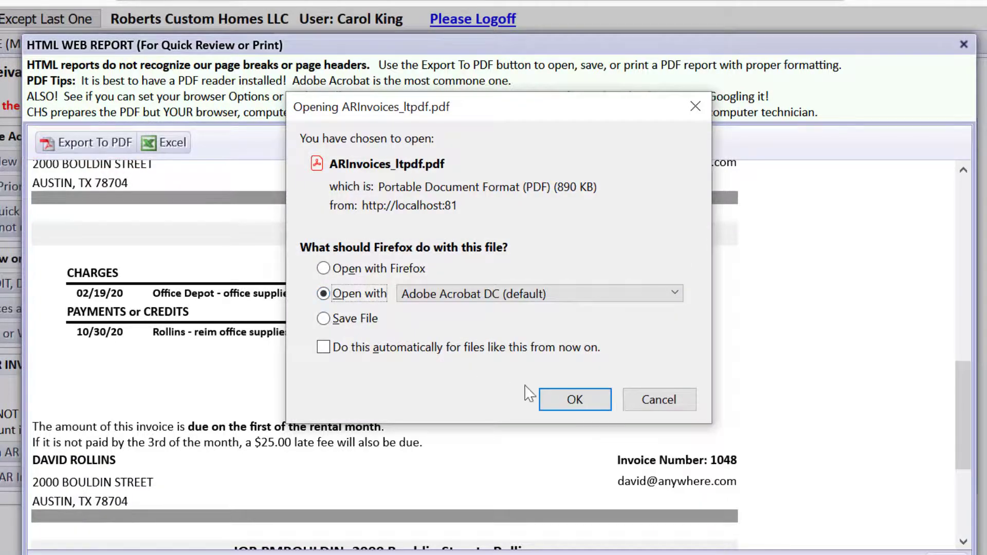
left_click(575, 399)
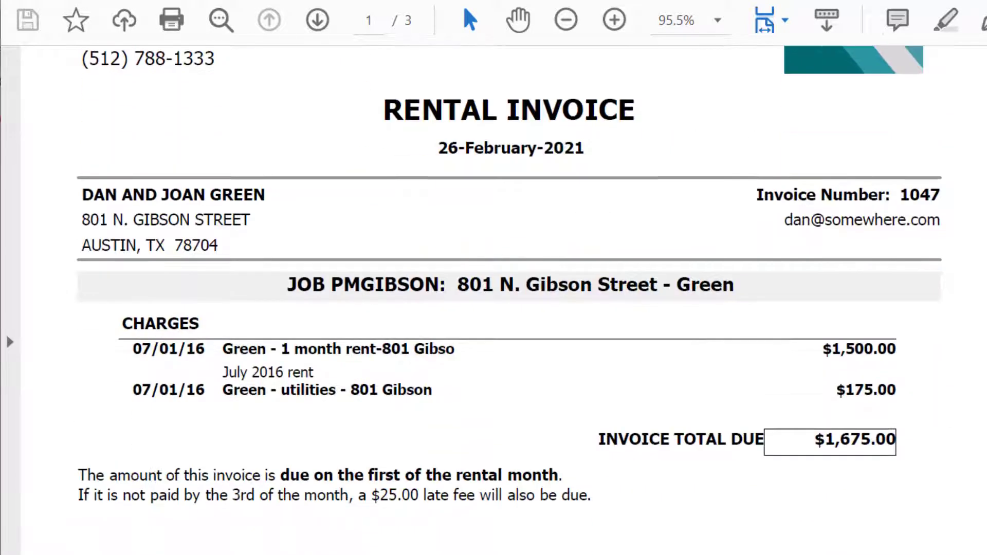
- Review the renters' charges and totals in the invoices PDF and the web report, and close the report
scroll(509, 277, "down", 10)
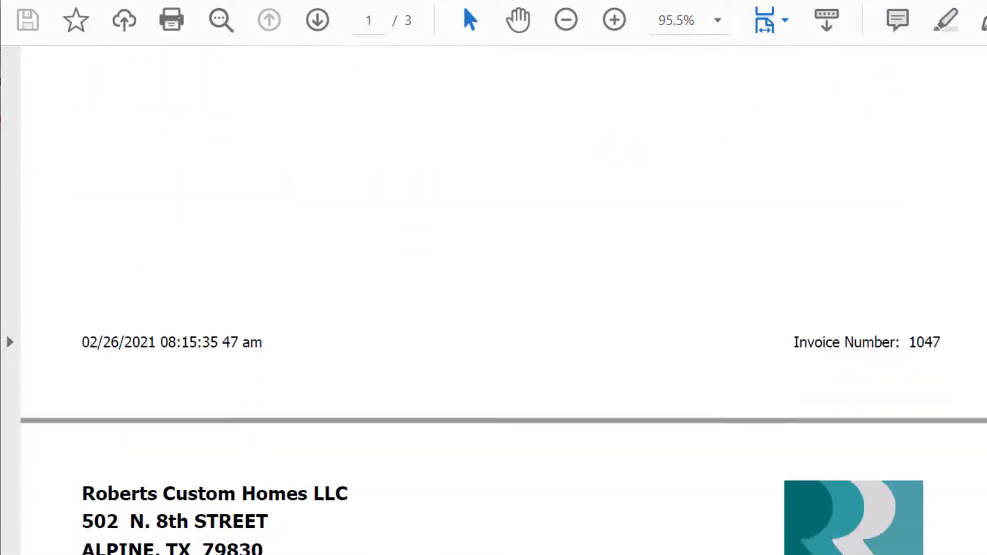
scroll(833, 345, "down", 2)
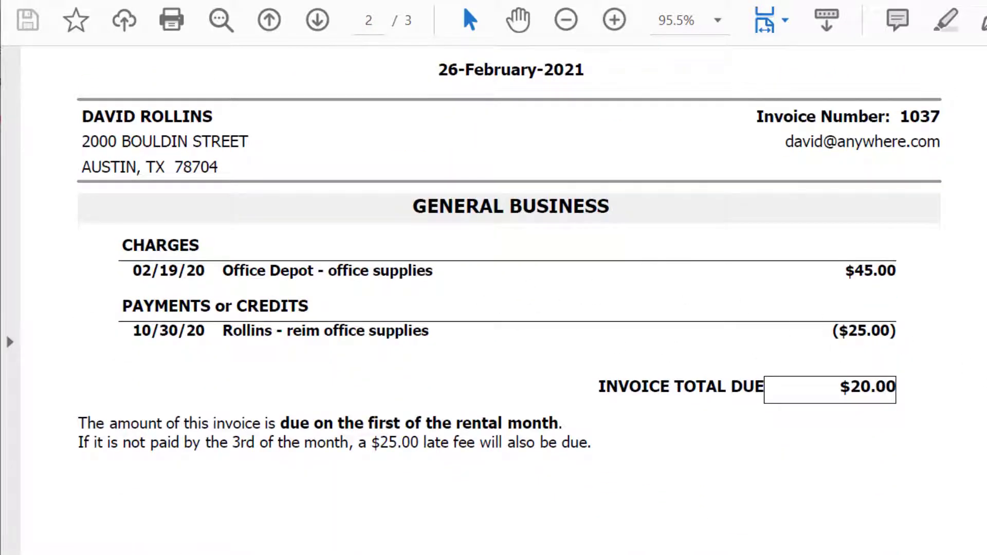
scroll(509, 257, "down", 1)
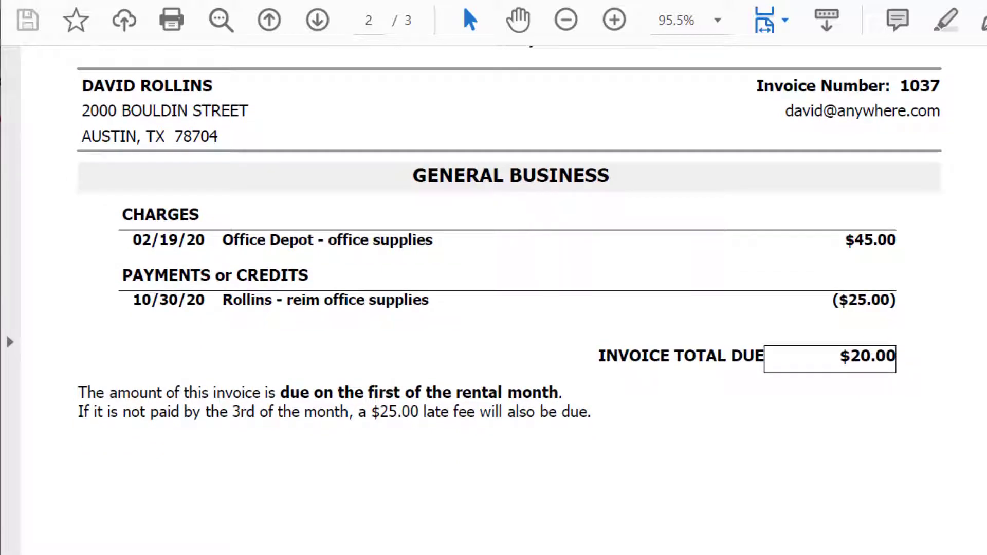
scroll(509, 257, "down", 1)
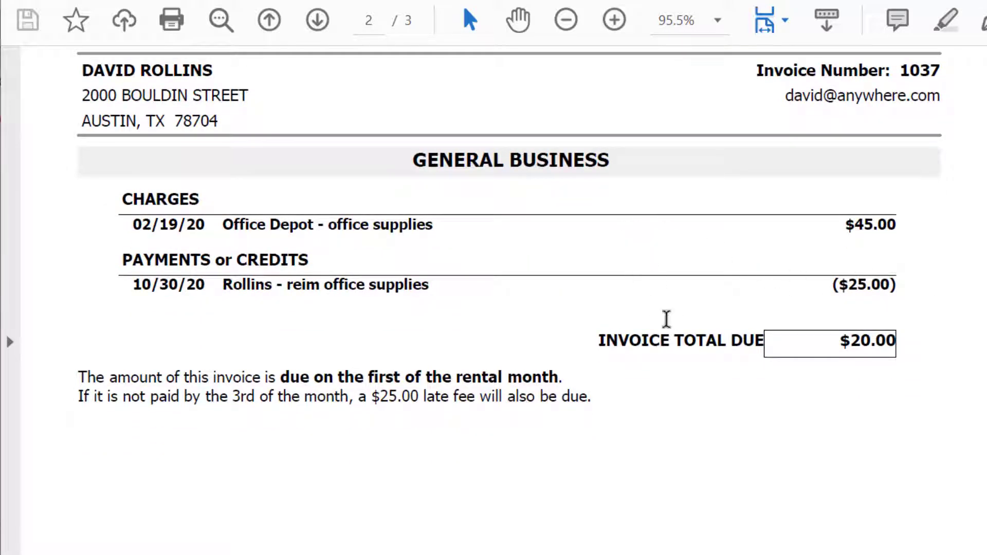
scroll(663, 323, "down", 10)
scroll(509, 298, "down", 10)
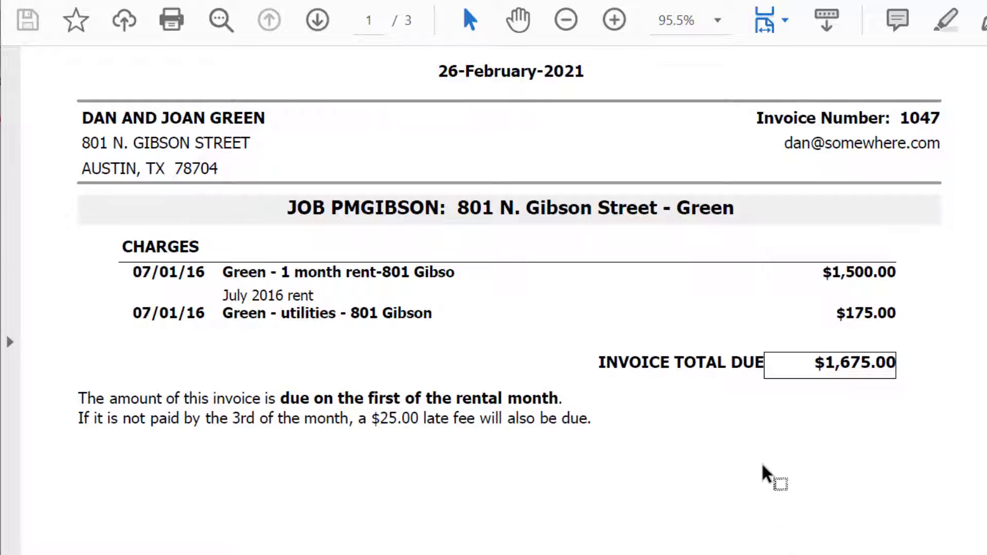
scroll(766, 473, "up", 2)
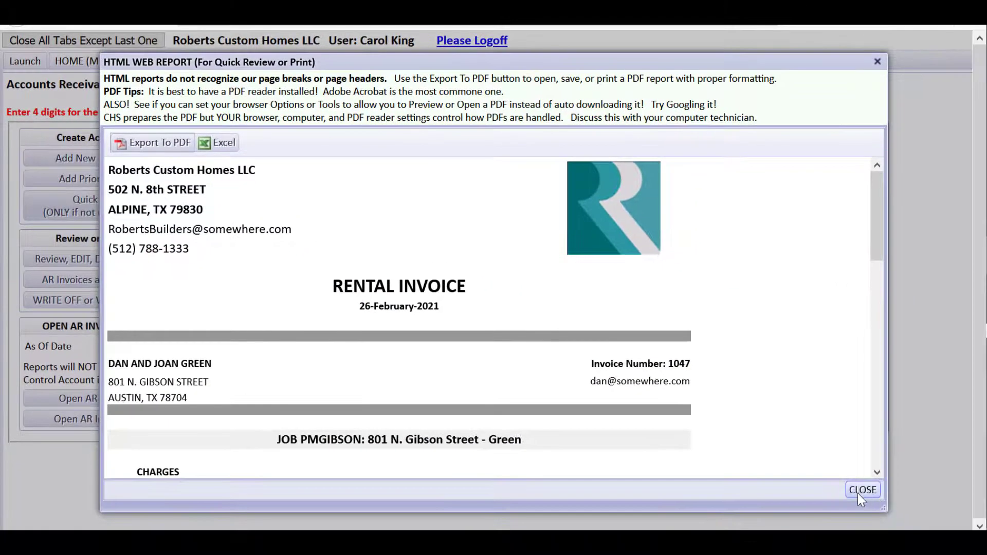
left_click_drag(876, 228, 873, 302)
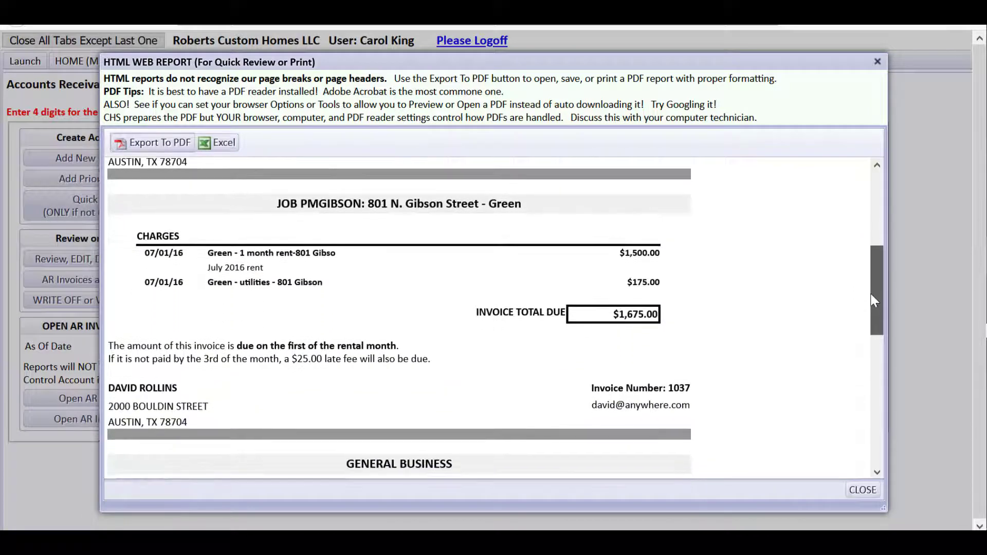
left_click(862, 489)
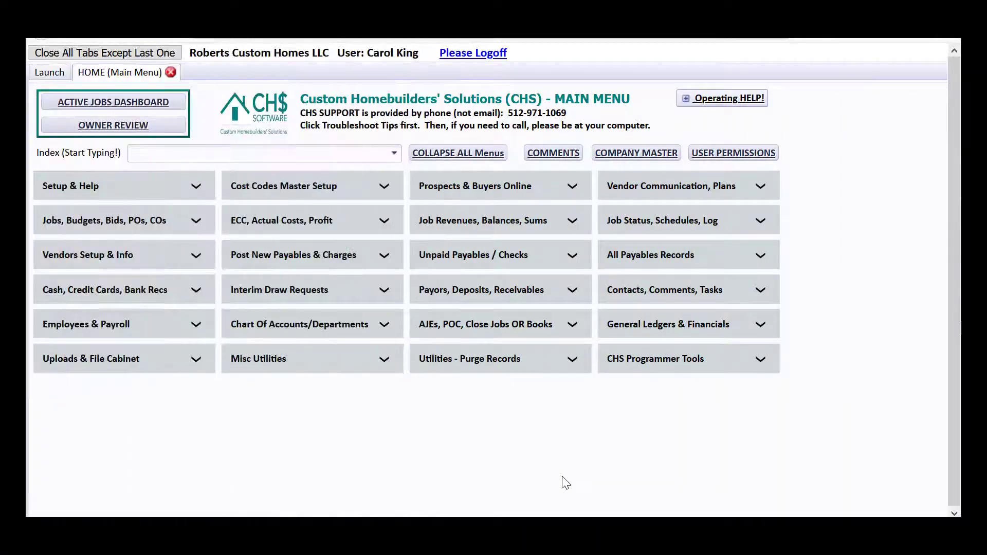
- Open the entry form for a new bank deposit
left_click(510, 285)
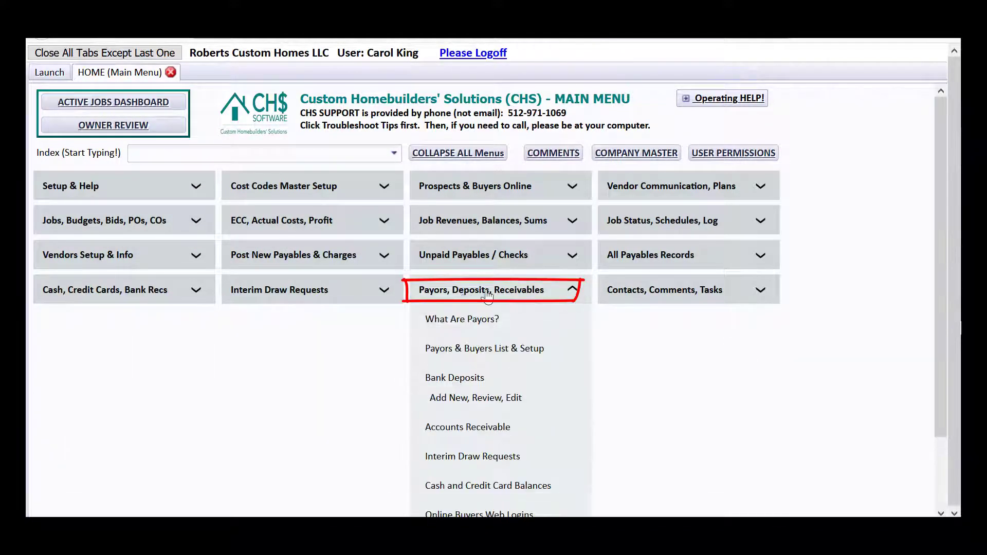
left_click(435, 382)
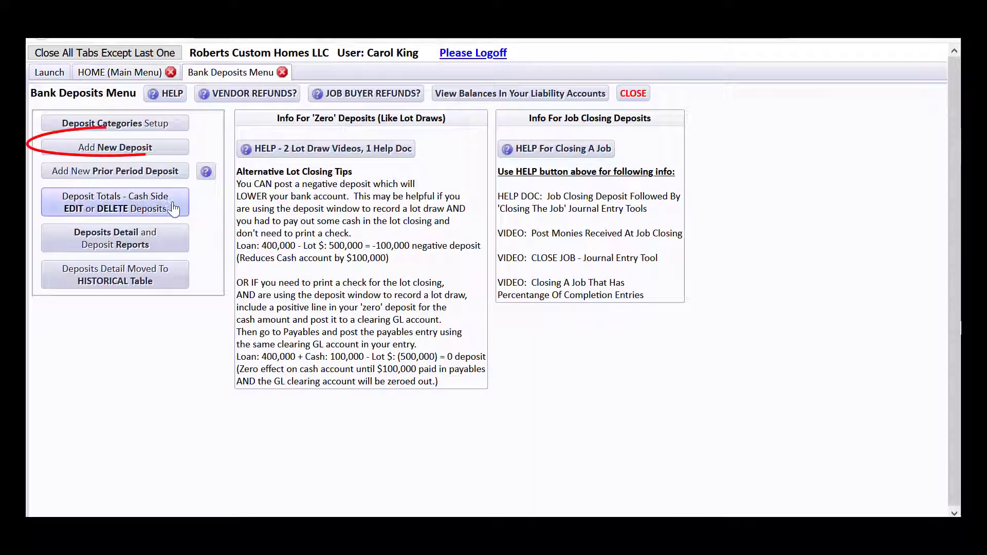
left_click(145, 148)
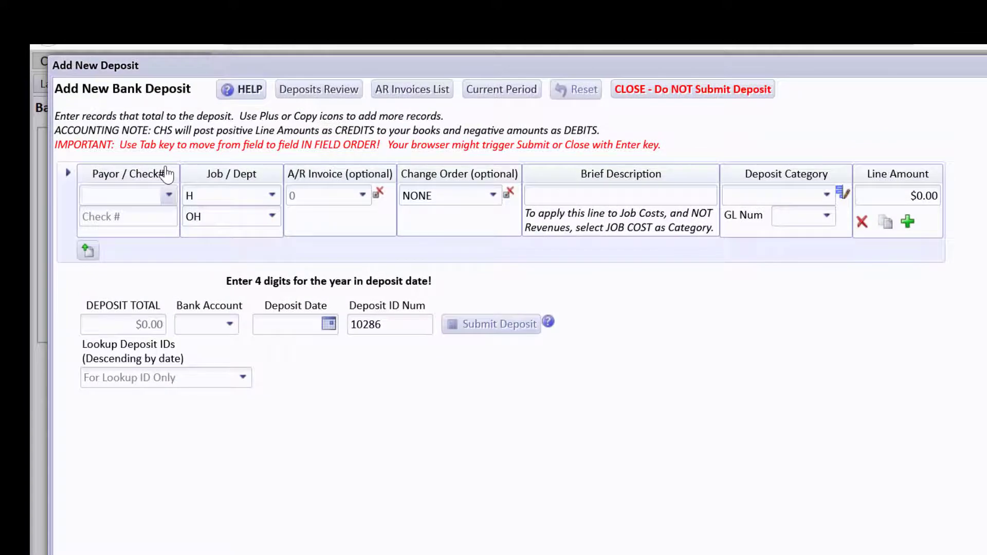
type("ro")
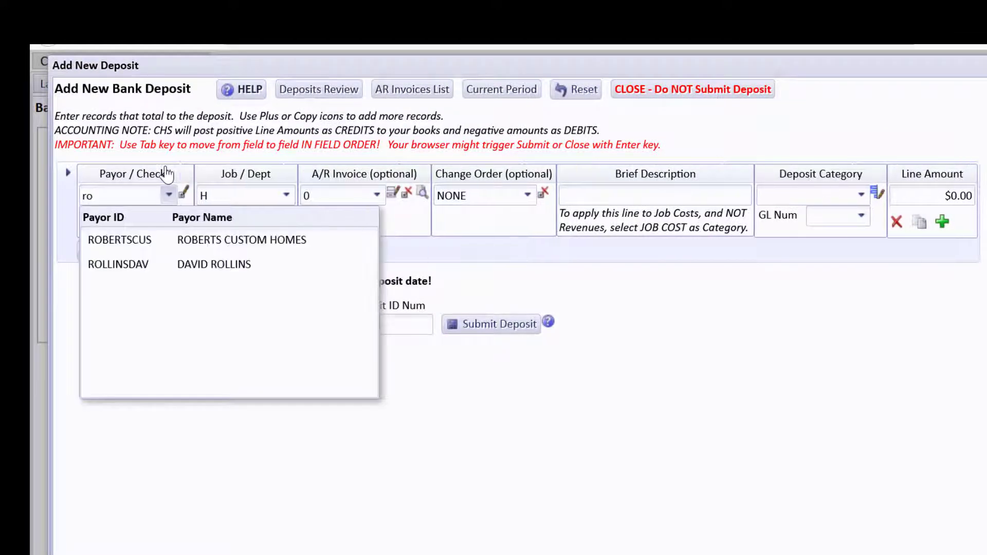
left_click(254, 261)
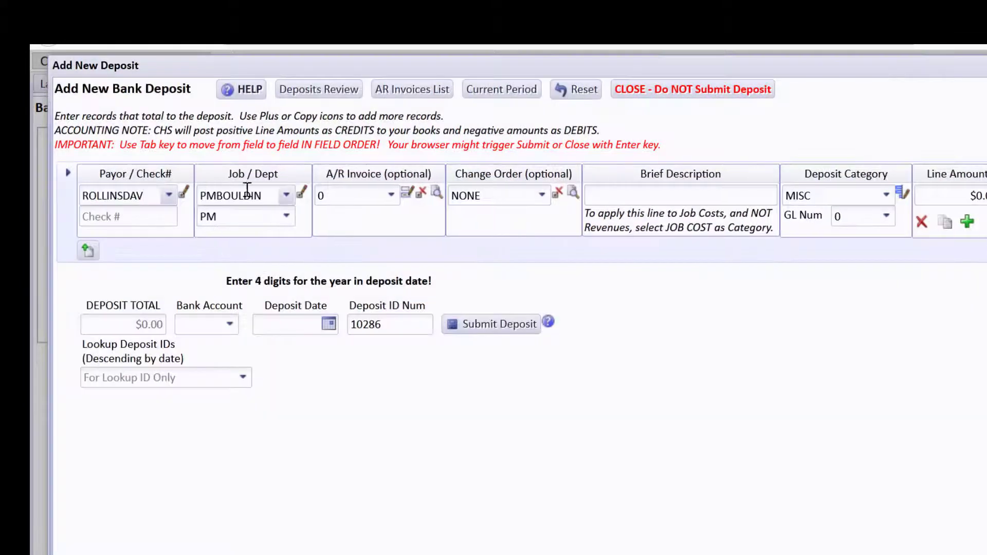
key("Tab")
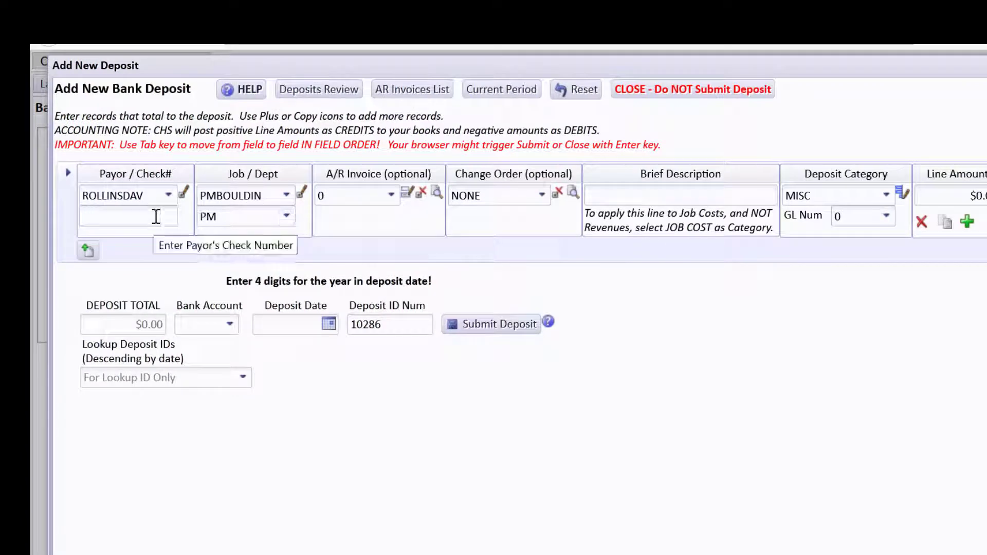
type("4567")
key("Tab")
key("Tab")
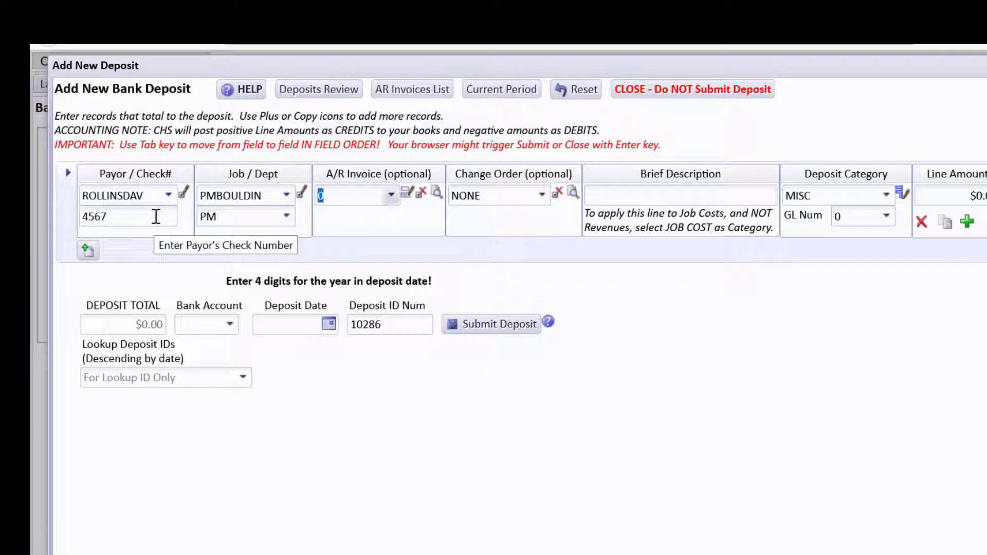
- Apply the deposit line to A/R invoice 1048 and describe it with the renter's surname followed by "July rent"
left_click(392, 196)
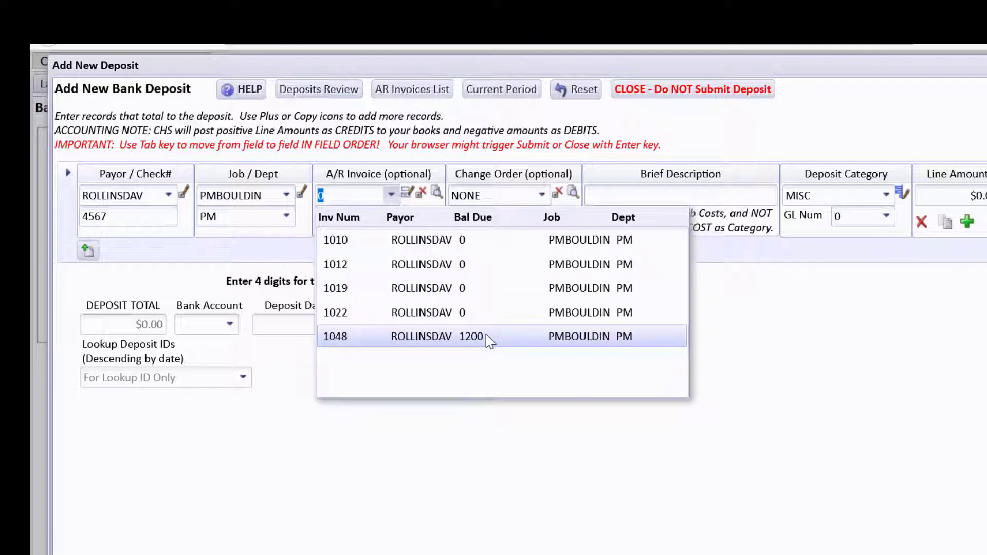
left_click(449, 335)
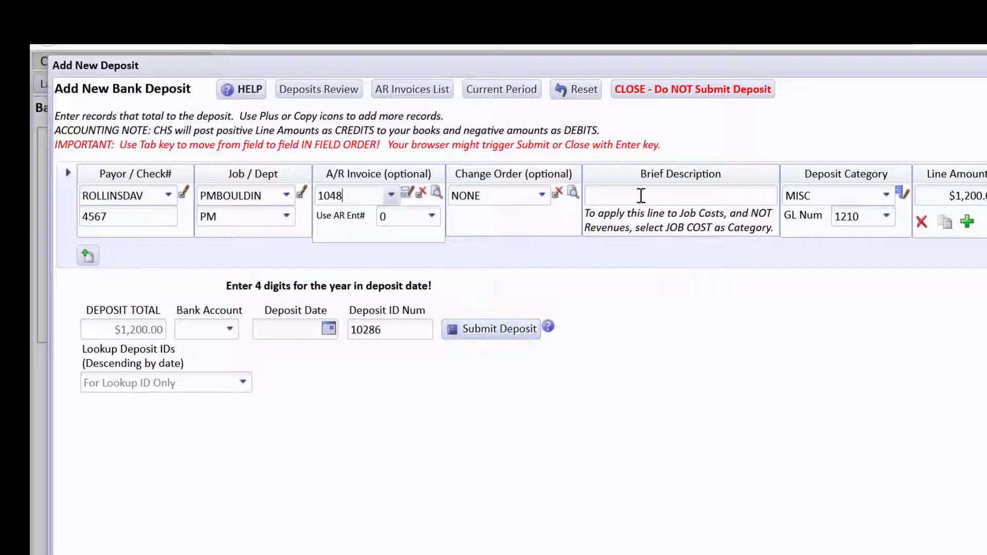
left_click(641, 195)
type("Rollins - July rent")
key("Tab")
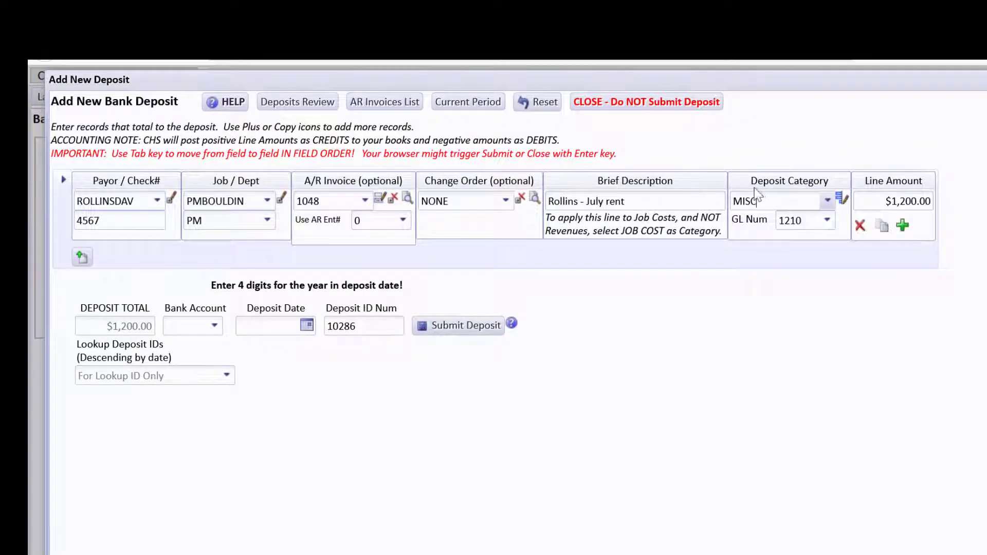
- Review the deposit categories and their default GL accounts, including RENTAL DEPOSIT and RENTS, and close the list
left_click(839, 195)
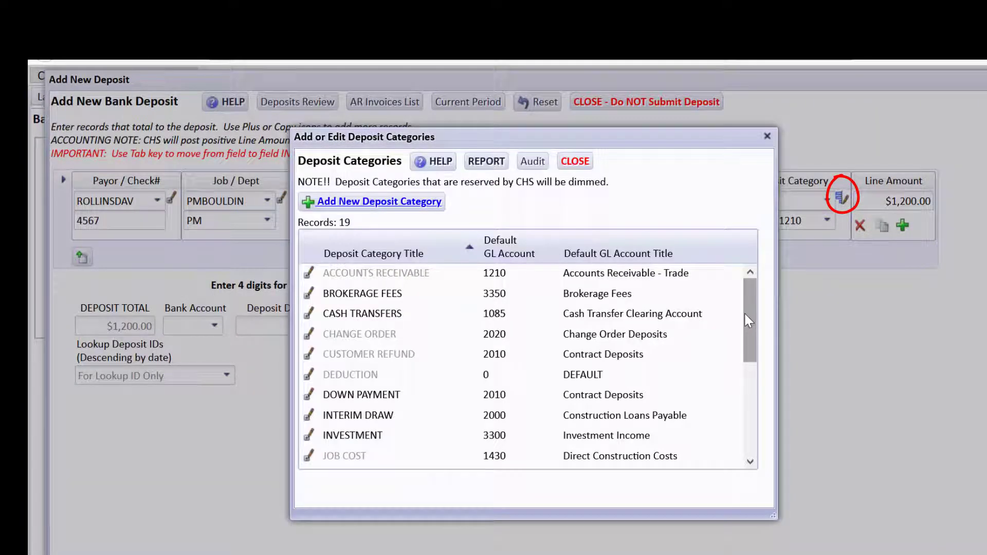
scroll(745, 319, "down", 1)
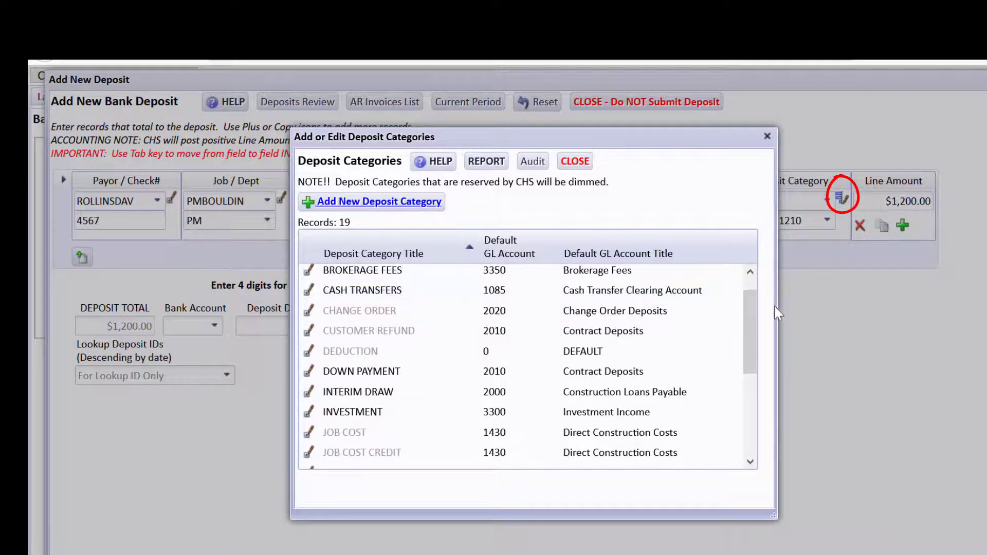
left_click_drag(748, 315, 756, 396)
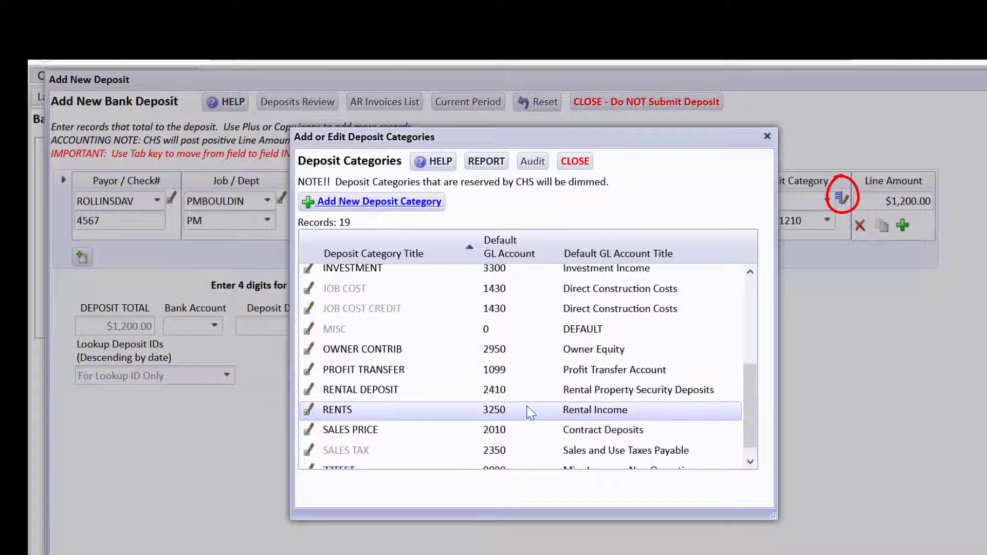
left_click(572, 162)
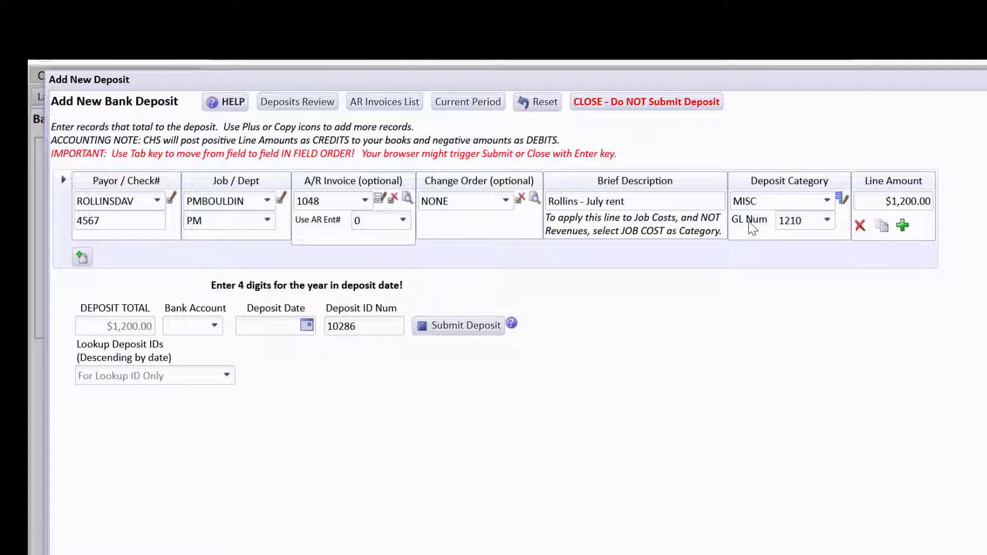
- Set the first deposit line's category to RENTS and check its GL account choices without changing the account
left_click(772, 202)
type("rent")
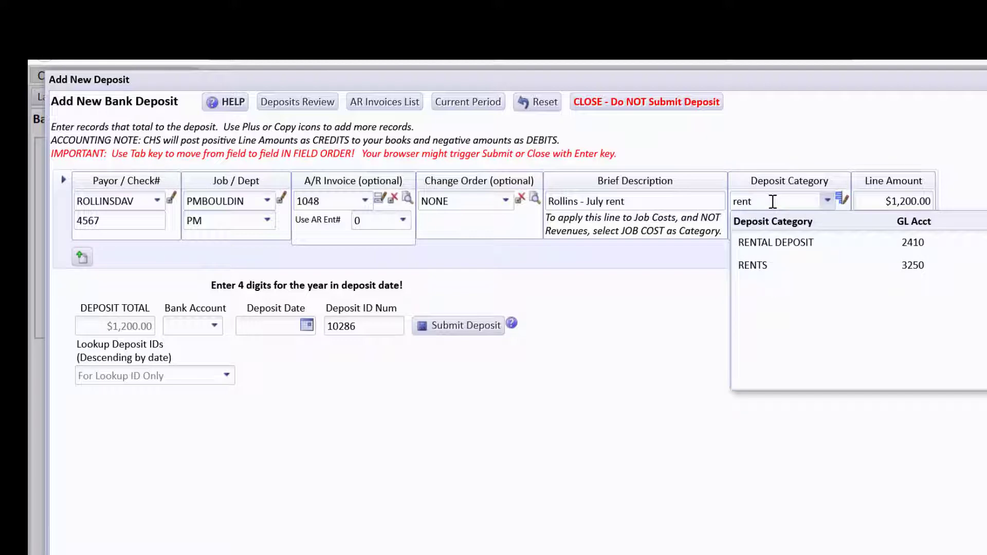
left_click(805, 264)
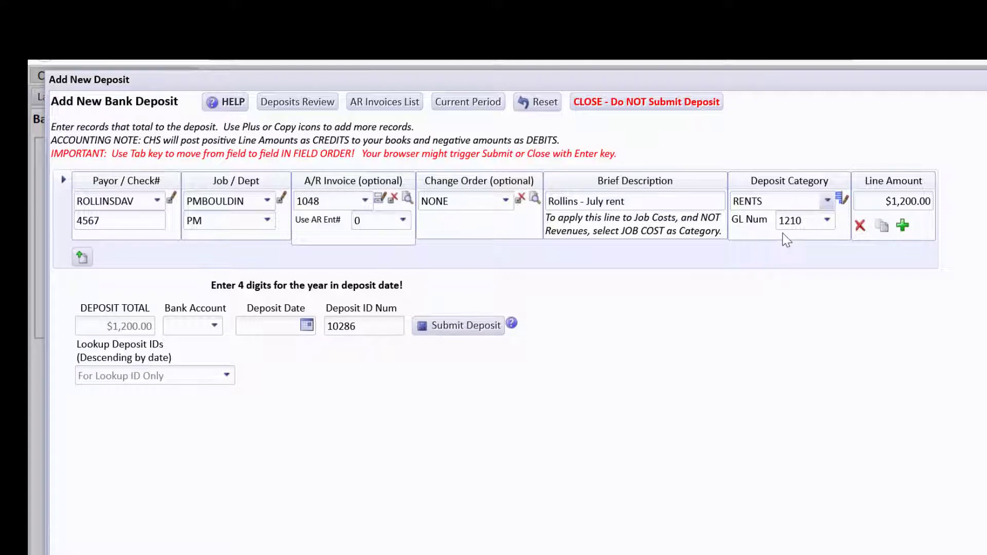
left_click(828, 221)
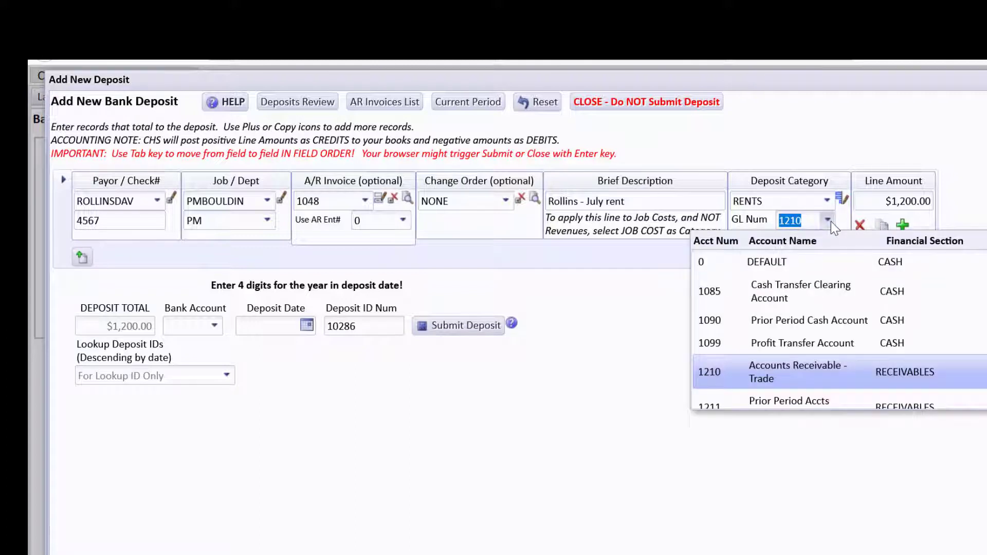
left_click(537, 305)
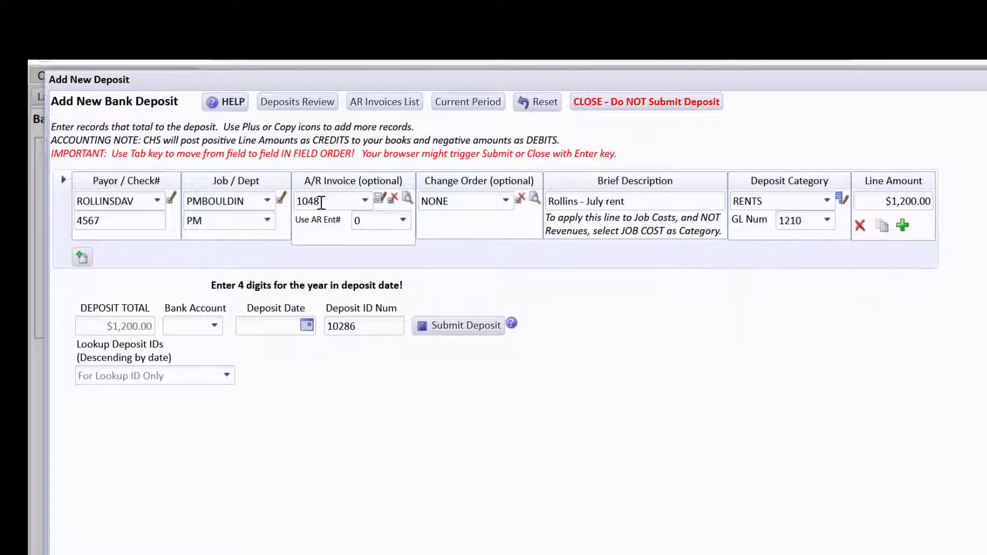
mouse_move(341, 196)
left_click(903, 225)
left_click(108, 302)
type("g")
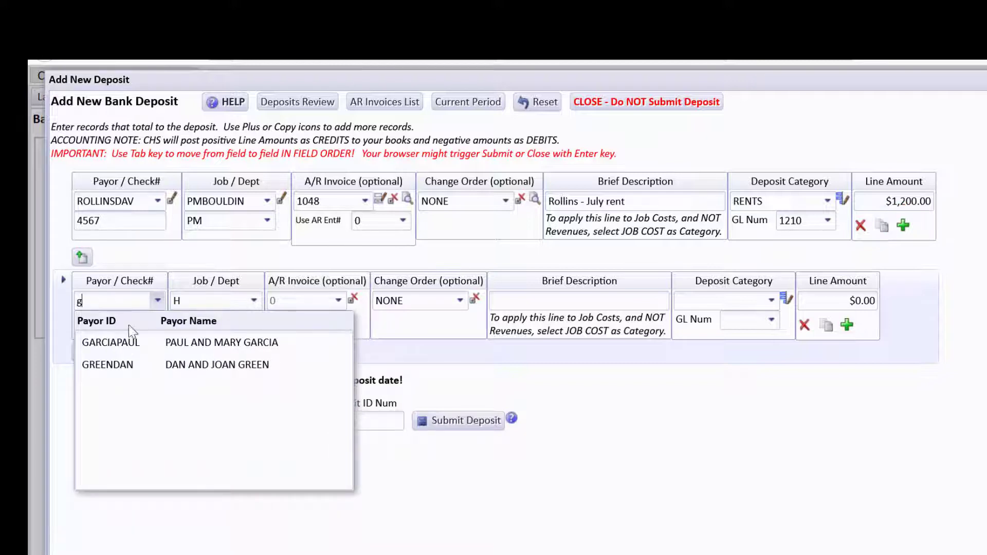
left_click(189, 364)
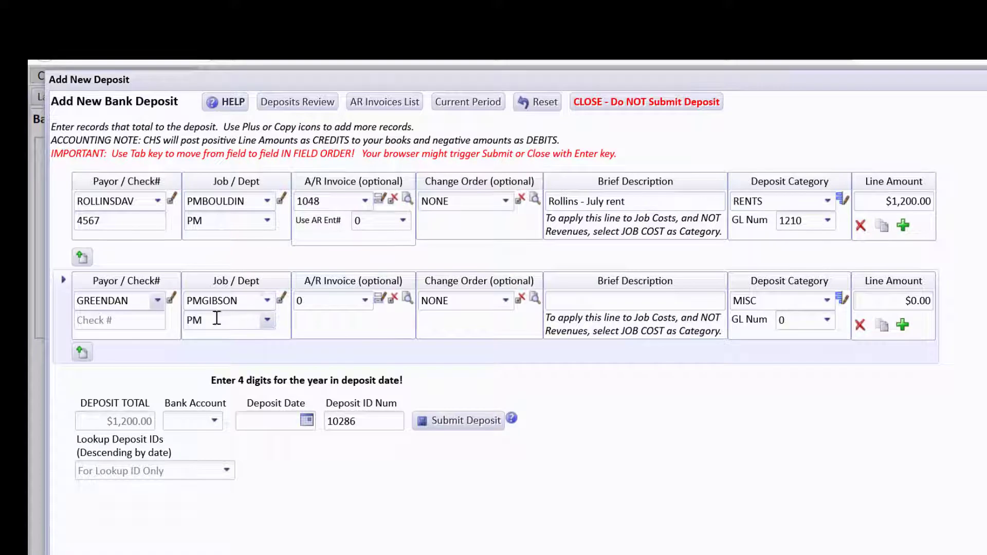
left_click(146, 325)
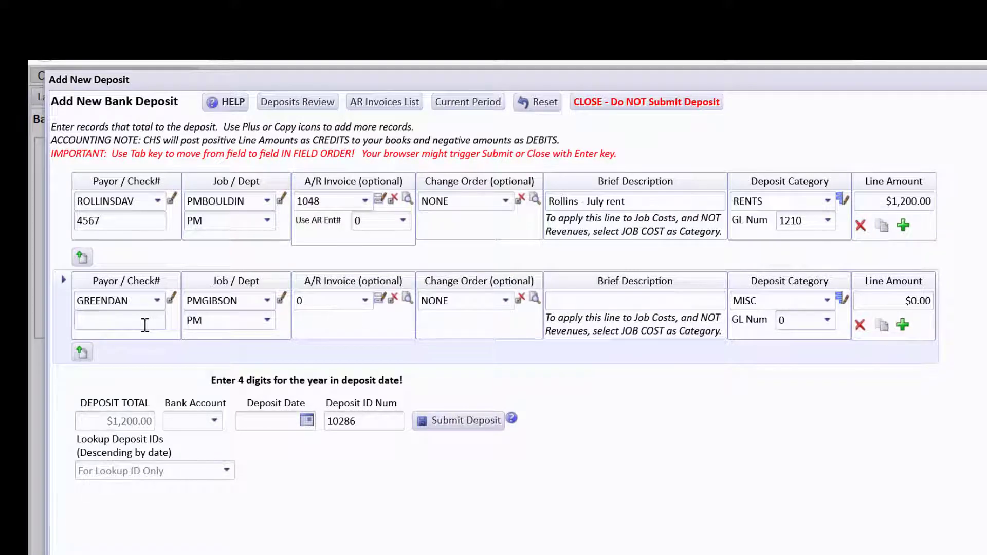
type("789")
key("Tab")
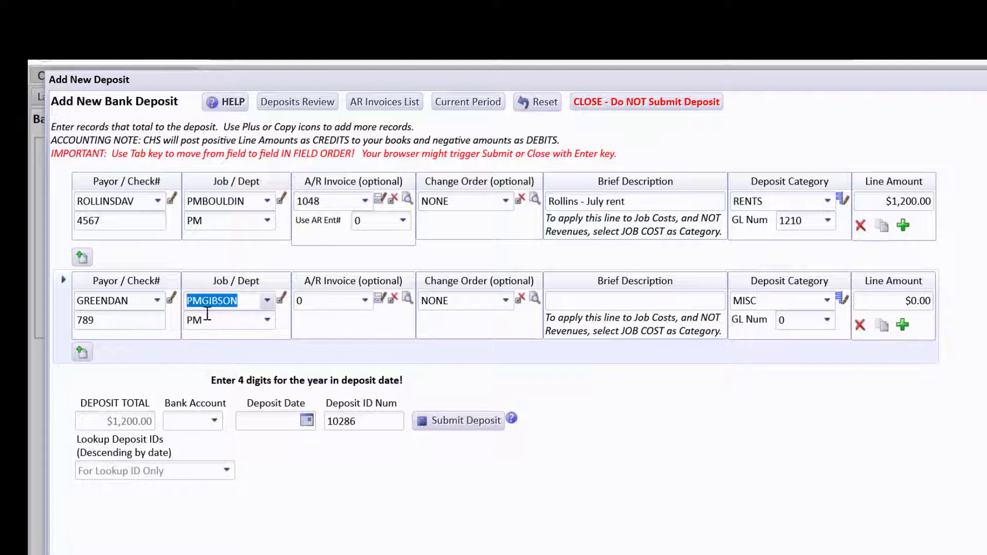
- Describe the second line with the renter's surname followed by "July rent", using category RENTS and A/R invoice 1047
left_click(580, 301)
type("Green - July rent")
key("Tab")
type("ren")
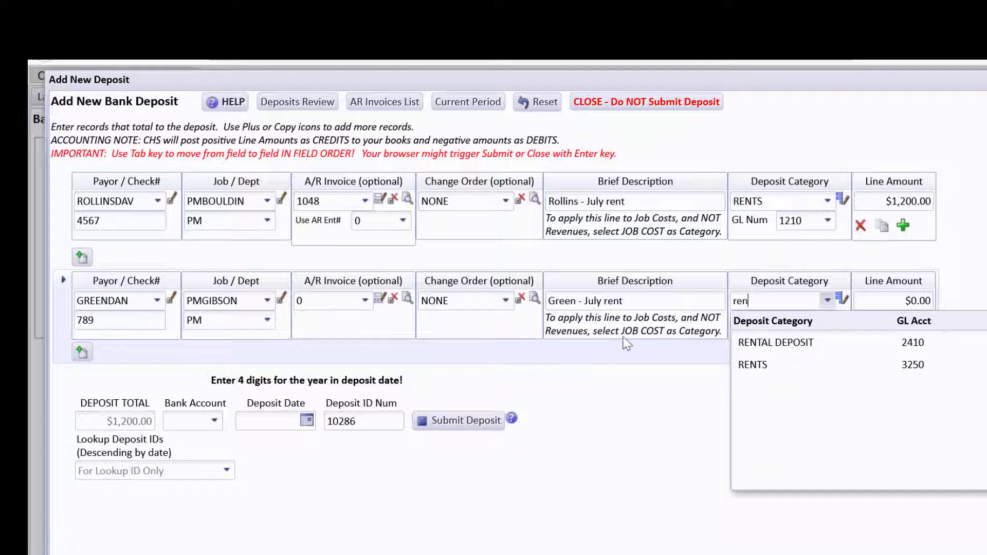
left_click(769, 360)
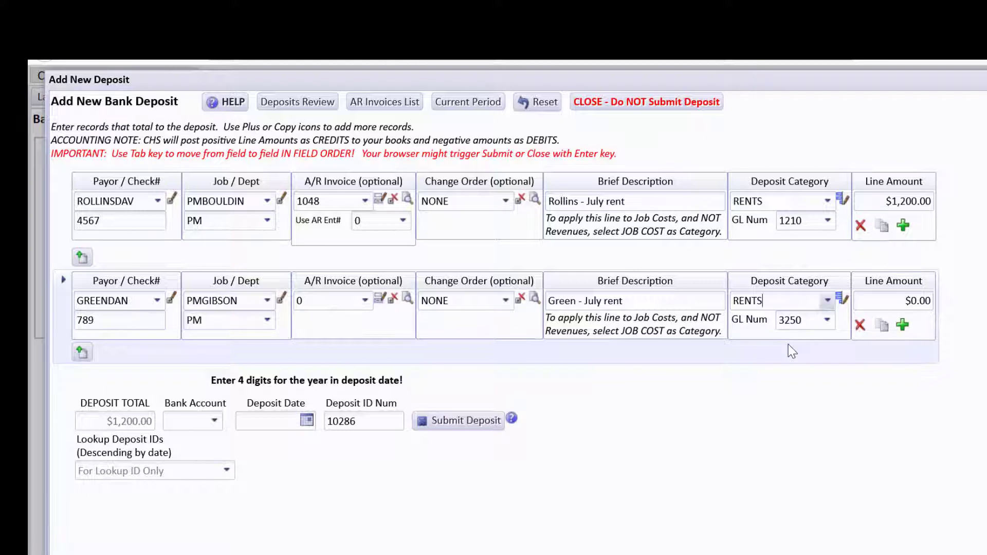
left_click(366, 306)
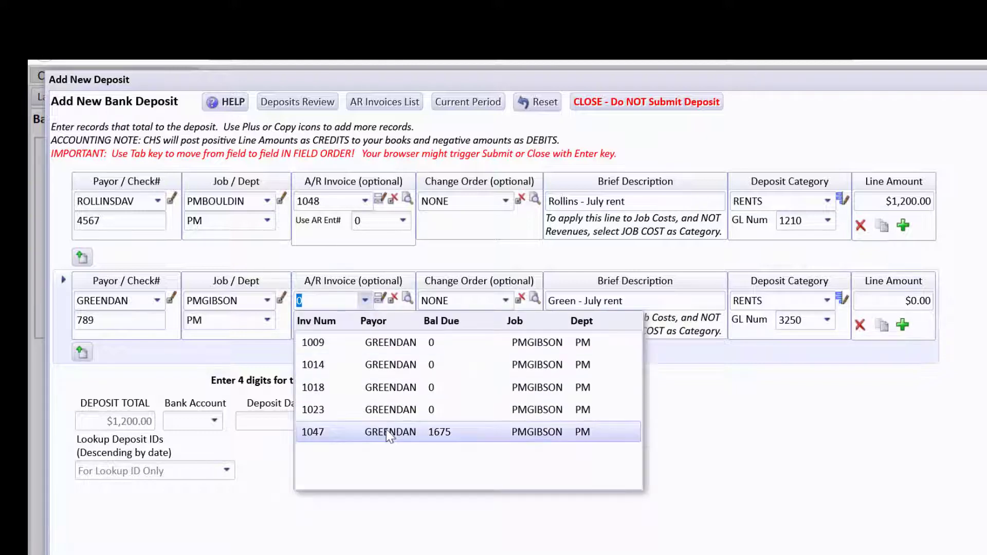
left_click(387, 432)
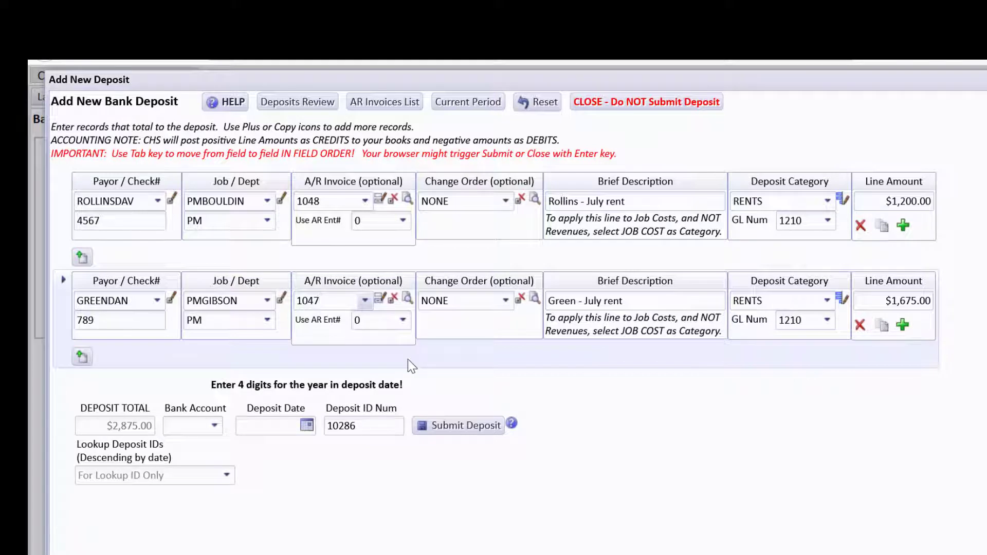
- Submit the deposit to bank account 1000-Cash-Operating Checking dated 07/02/2016, accepting the old date and skipping the deposit review
left_click(218, 424)
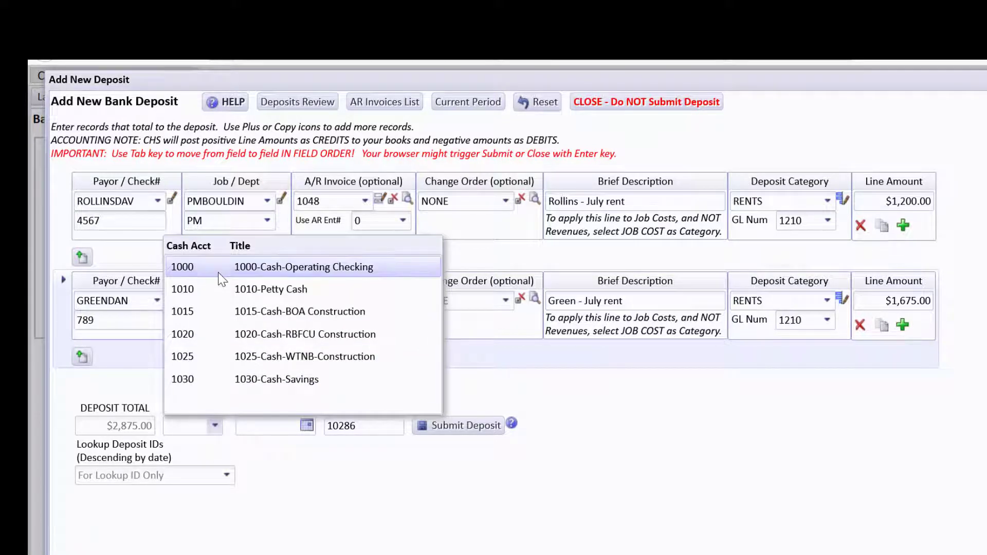
left_click(217, 275)
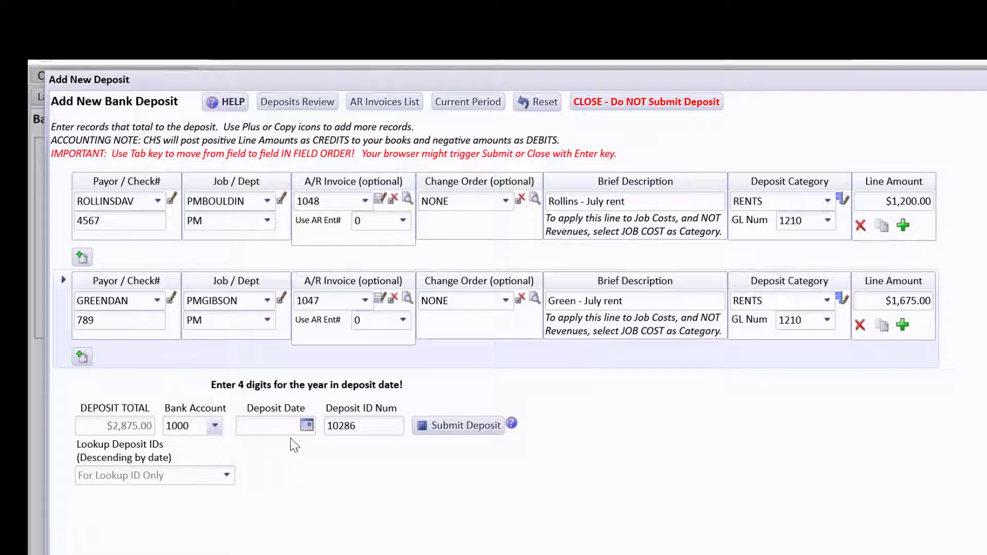
left_click(306, 426)
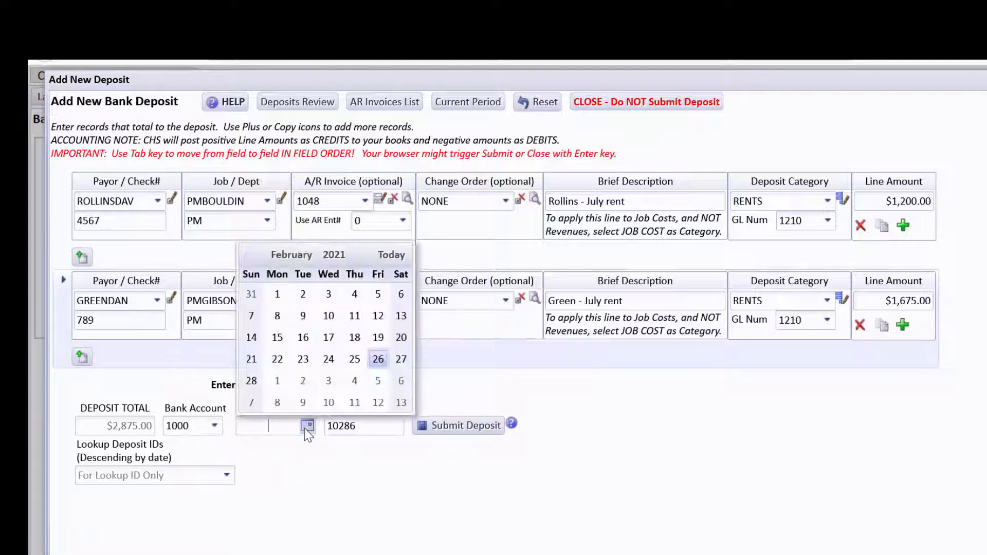
type("07/02/")
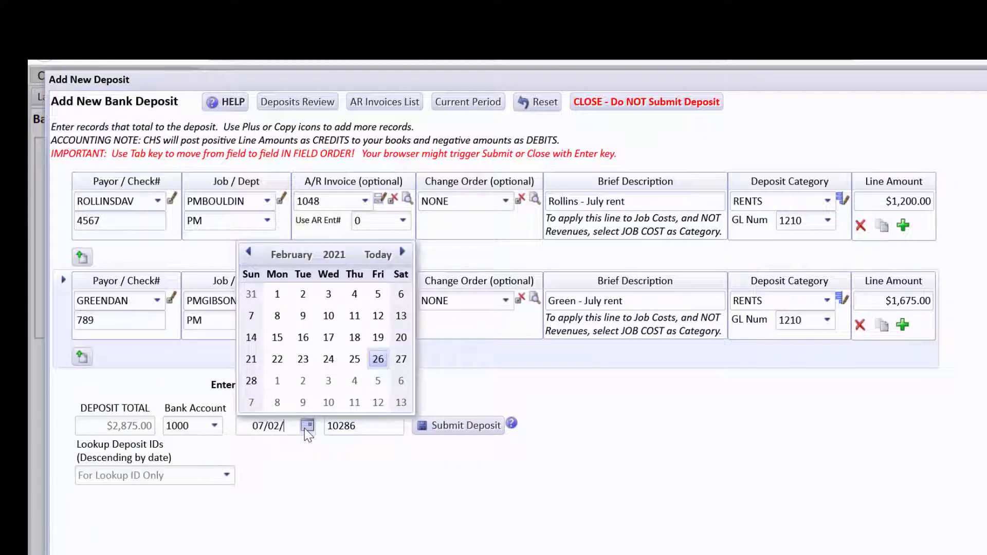
type("2016")
key("Tab")
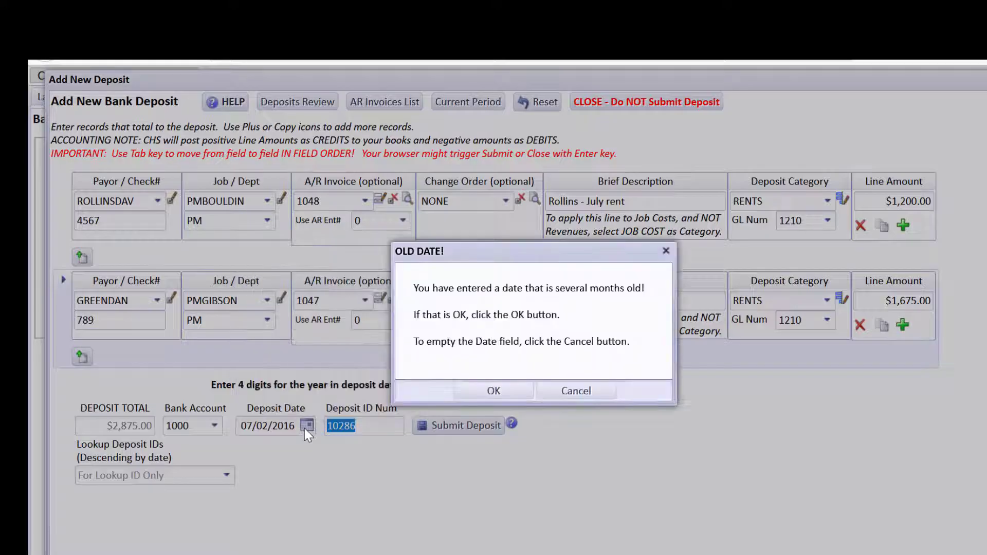
left_click(494, 391)
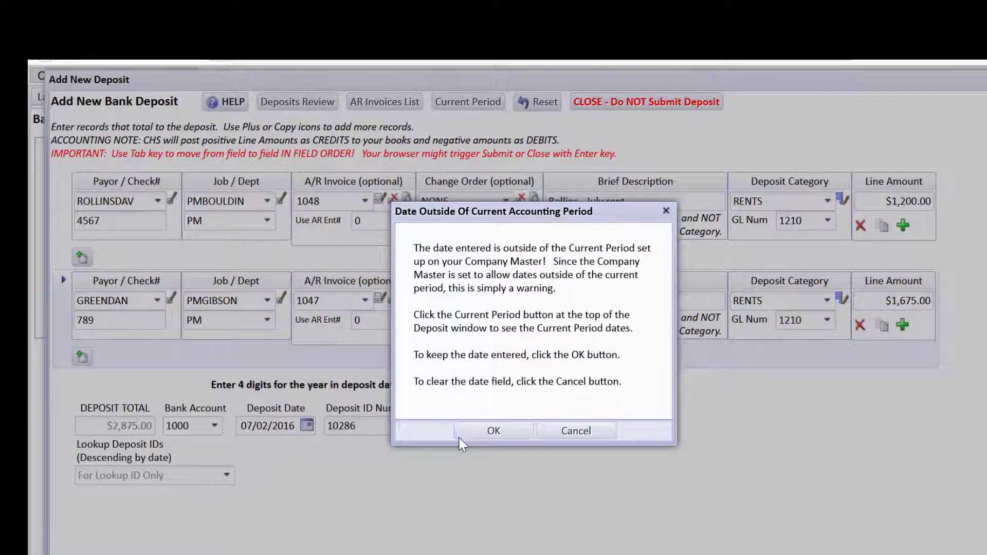
left_click(491, 432)
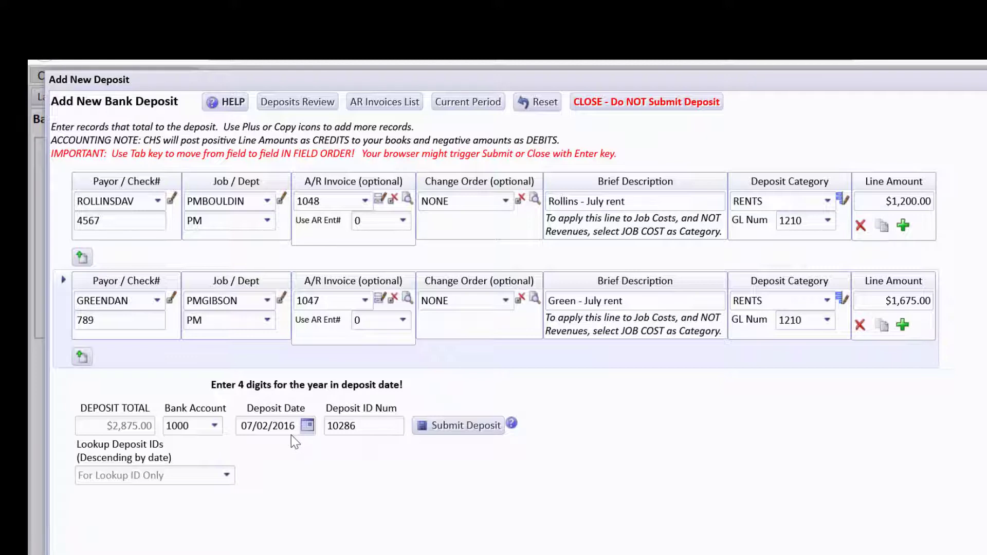
left_click(464, 427)
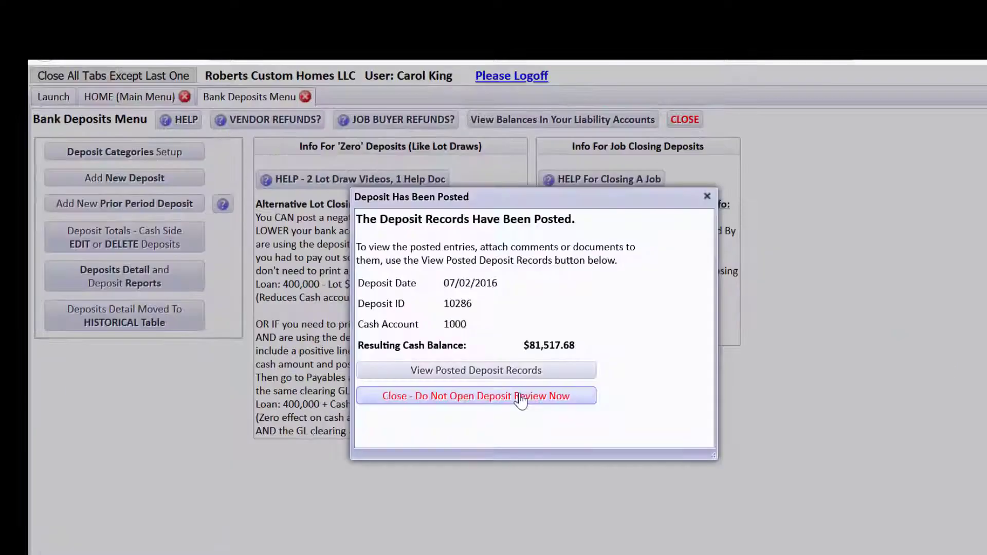
left_click(520, 397)
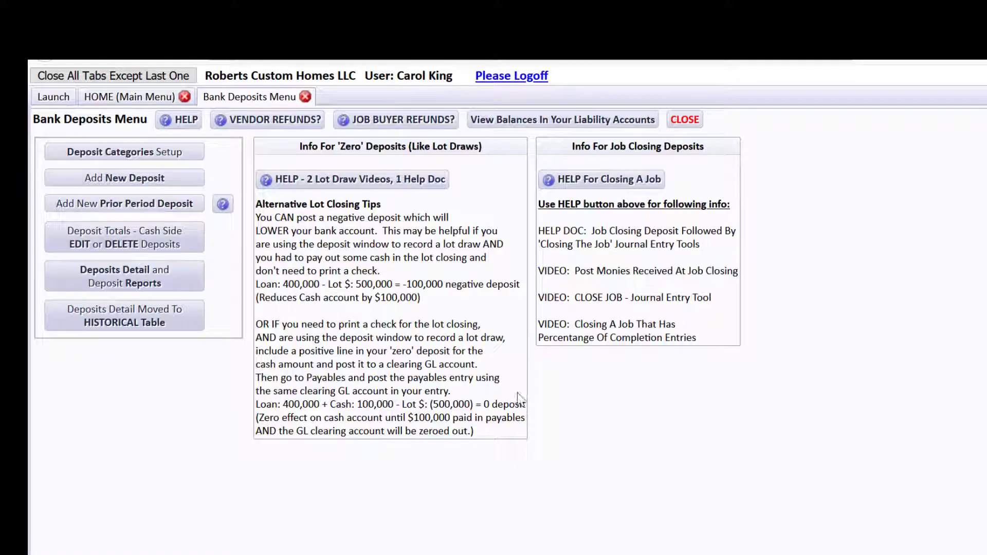
- Open the accounts receivable detail entries for review and bring up their search form
left_click(115, 95)
left_click(502, 454)
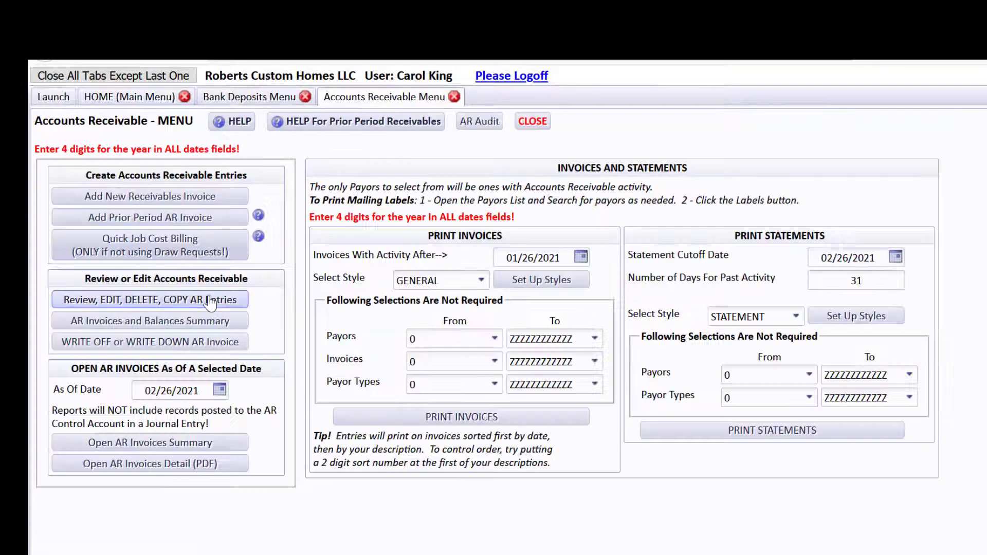
left_click(210, 302)
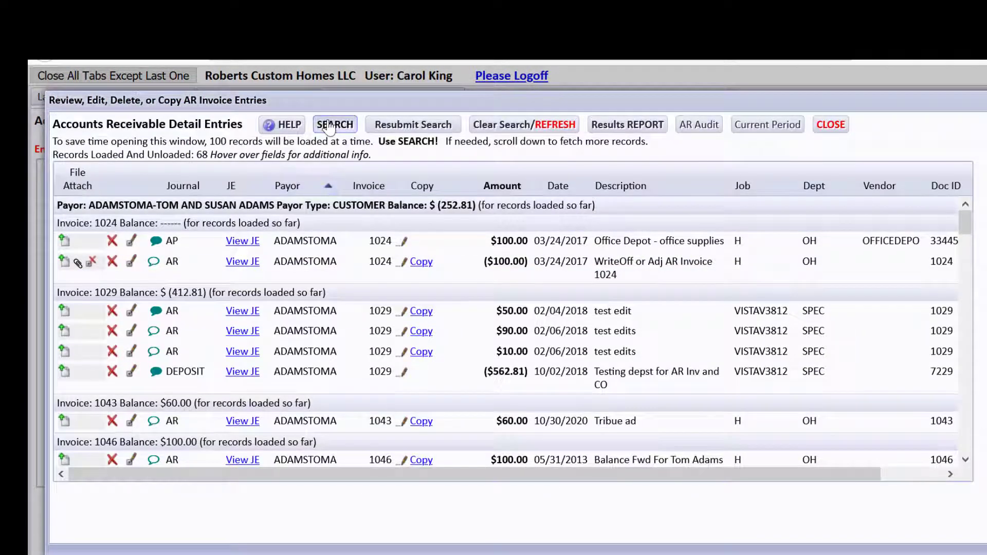
left_click(329, 127)
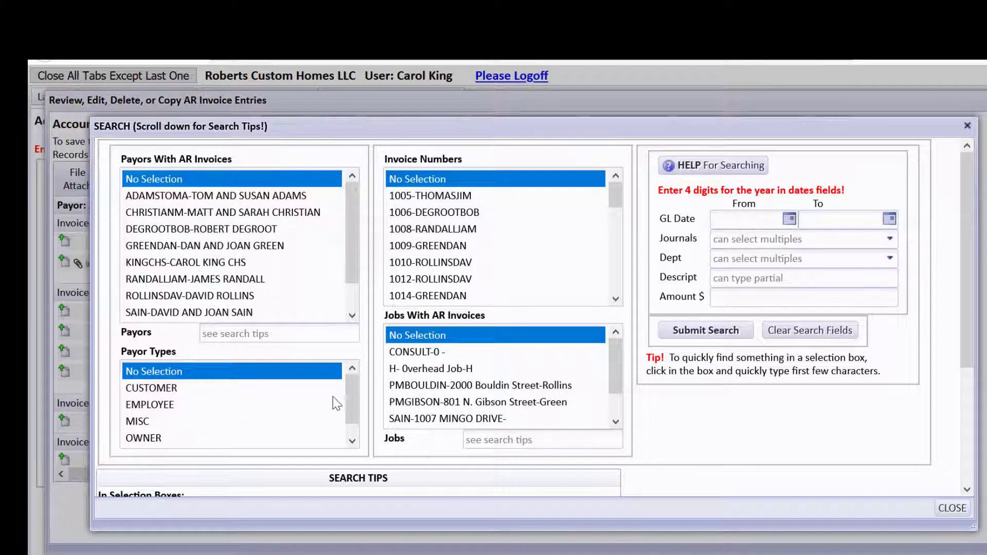
left_click_drag(349, 391, 347, 414)
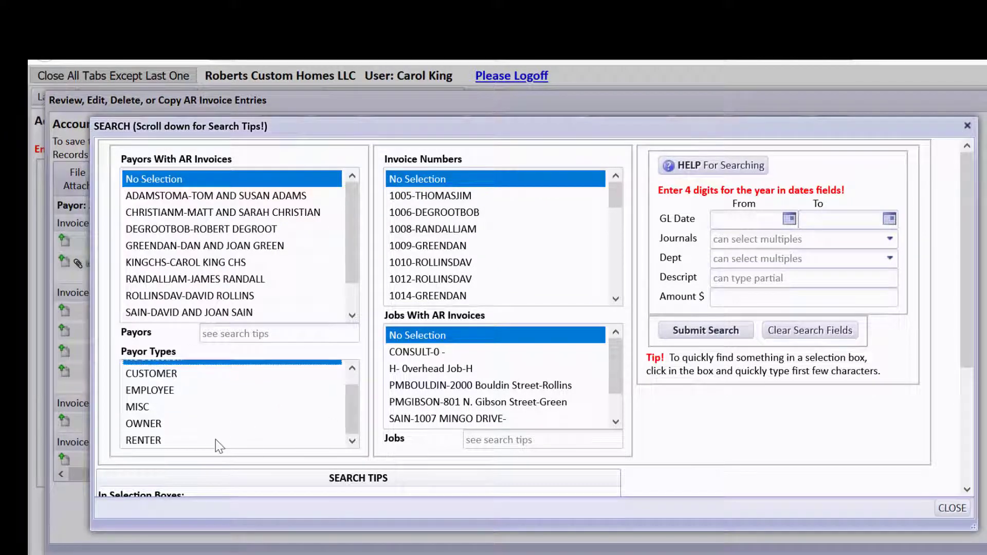
left_click(233, 438)
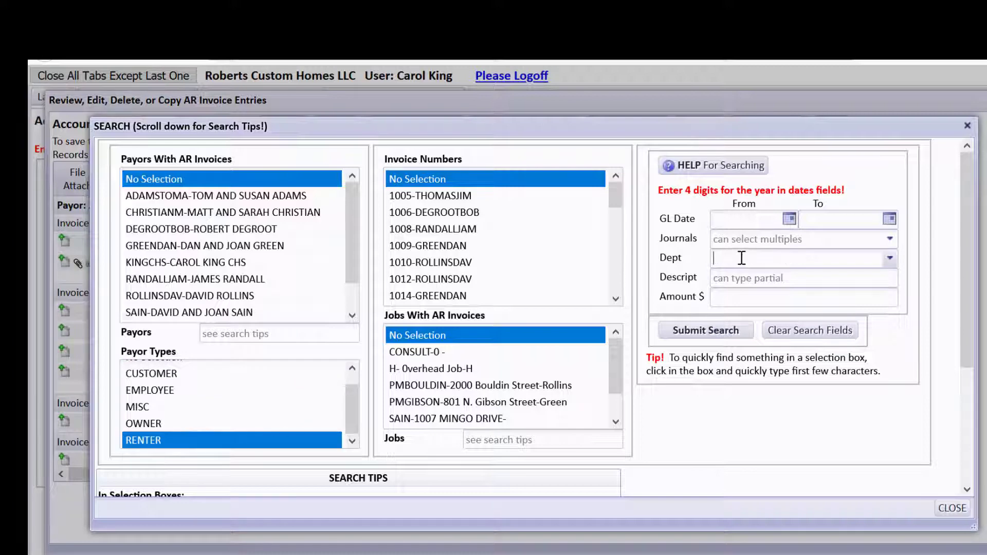
left_click(742, 258)
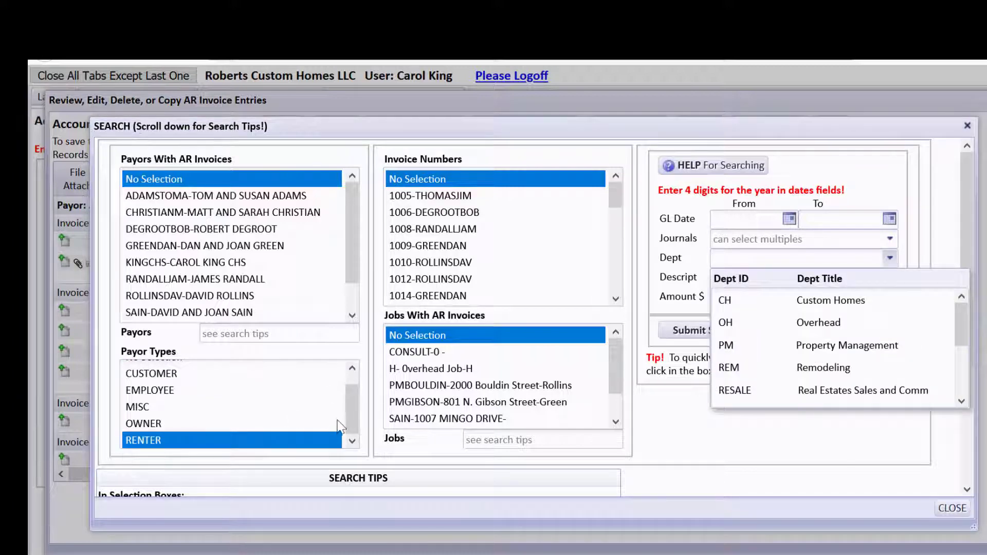
left_click_drag(353, 411, 320, 367)
left_click(250, 372)
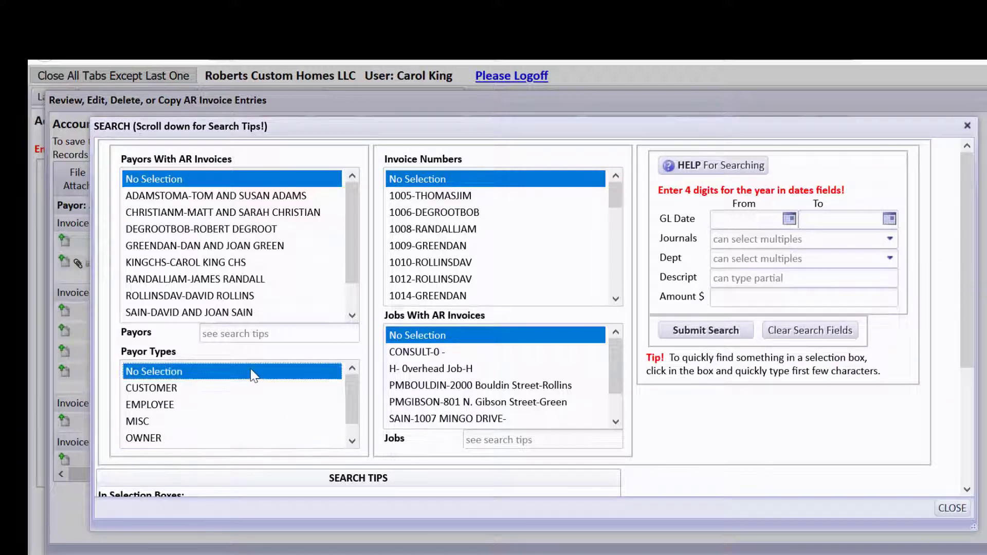
- Search the accounts receivable entries for the PM (Property Management) department
left_click(717, 262)
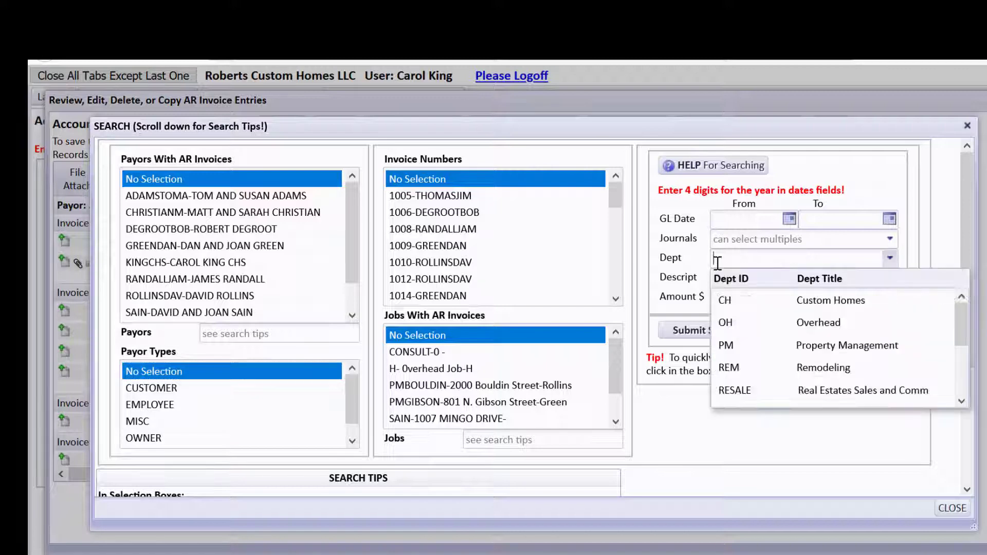
left_click(732, 346)
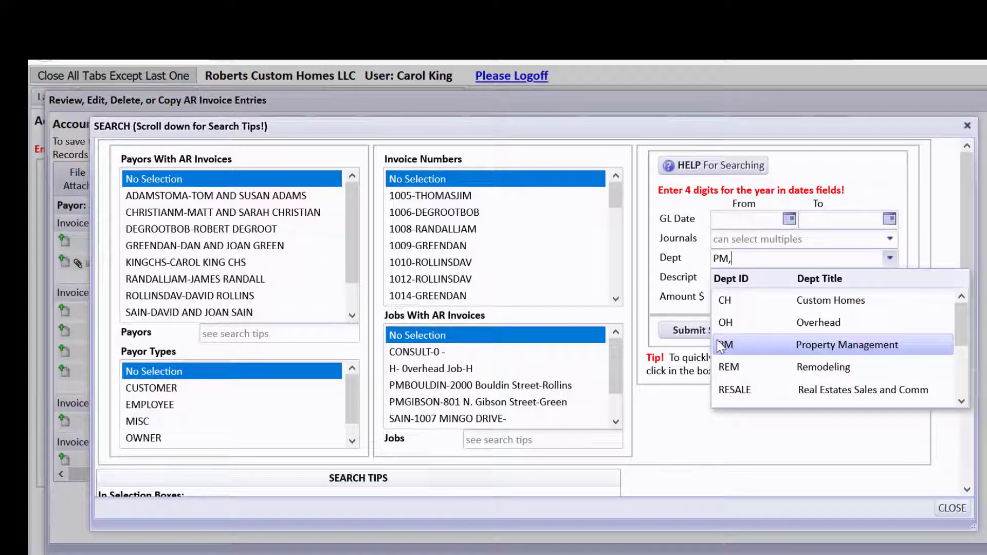
left_click(693, 338)
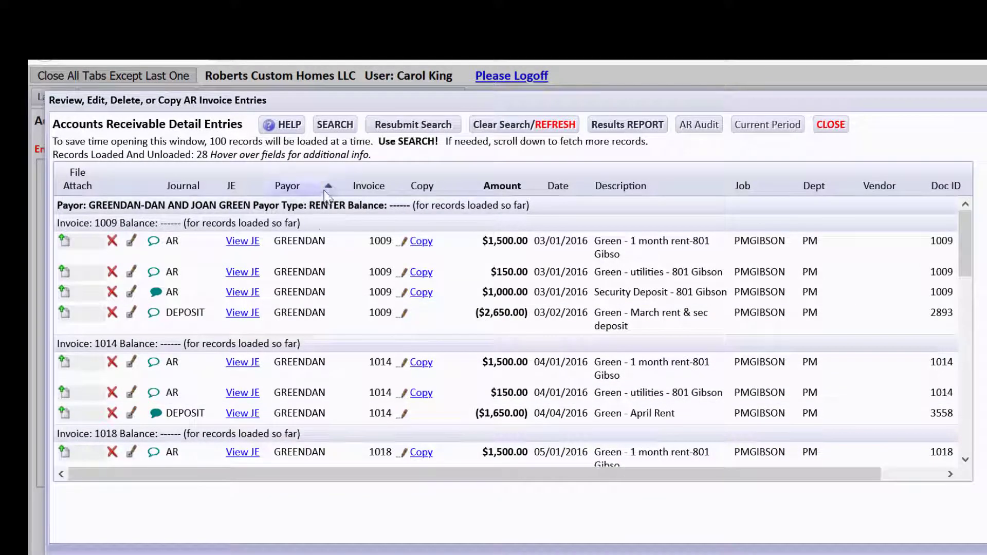
- Review the entries and balances of invoices 1047 and 1048, then close the entries list and the Accounts Receivable menu
scroll(971, 257, "down", 1)
left_click_drag(972, 257, 976, 336)
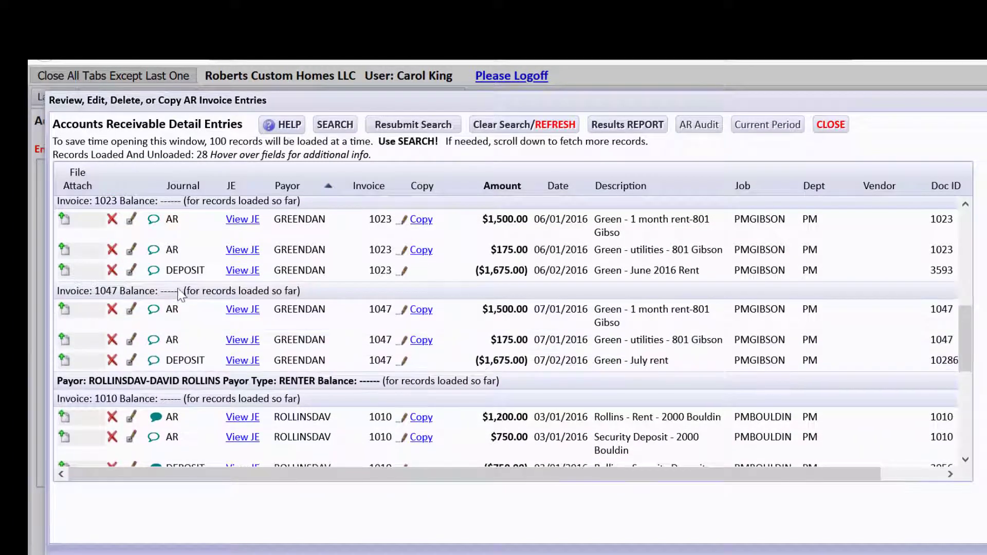
left_click_drag(969, 335, 973, 443)
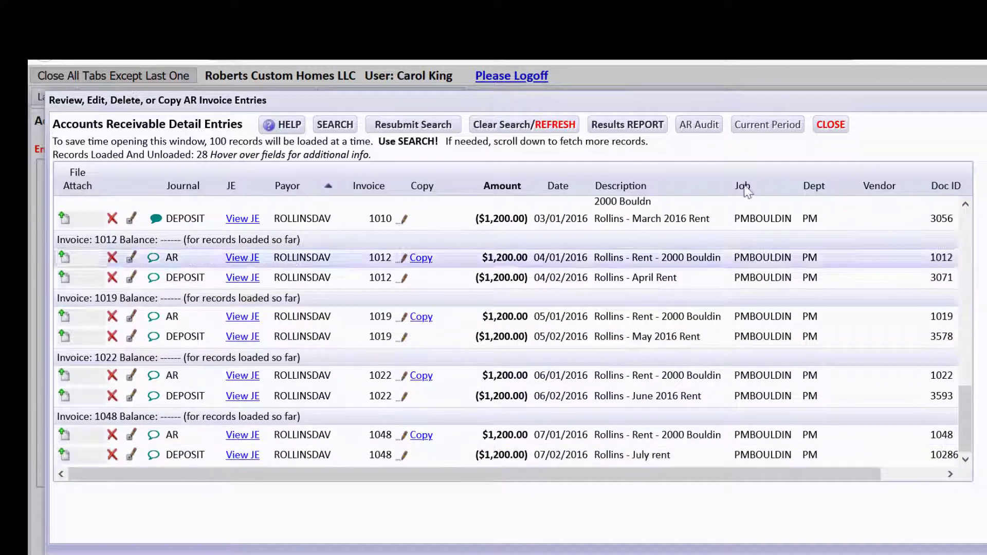
left_click(830, 126)
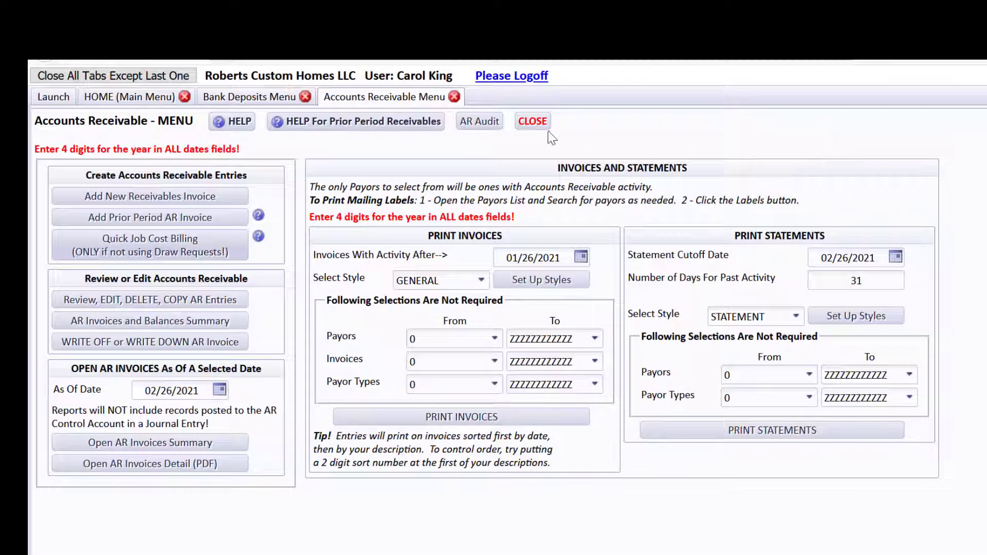
left_click(534, 123)
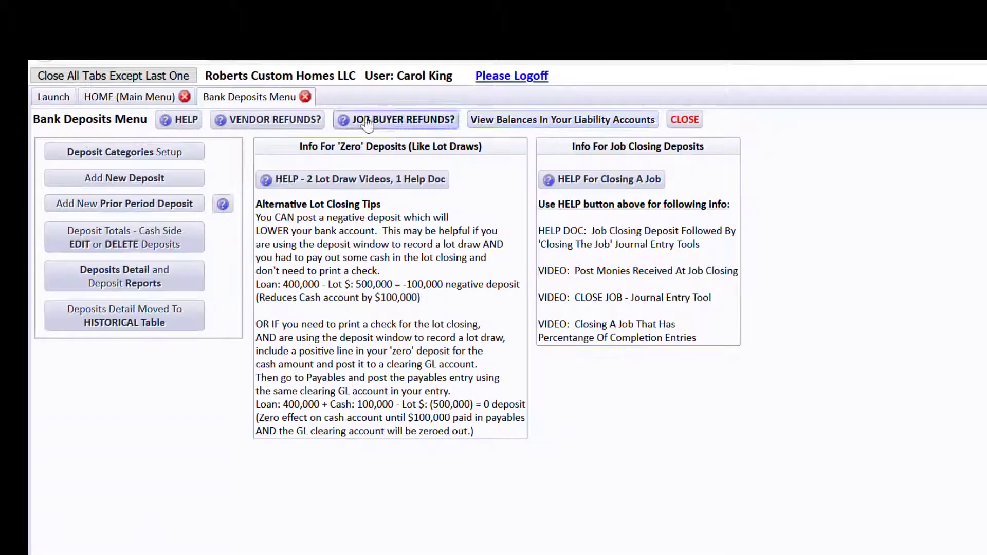
- Open the Financial Statements area from the main menu and bring up its balance sheet, trial balance and cash flow reports
left_click(119, 99)
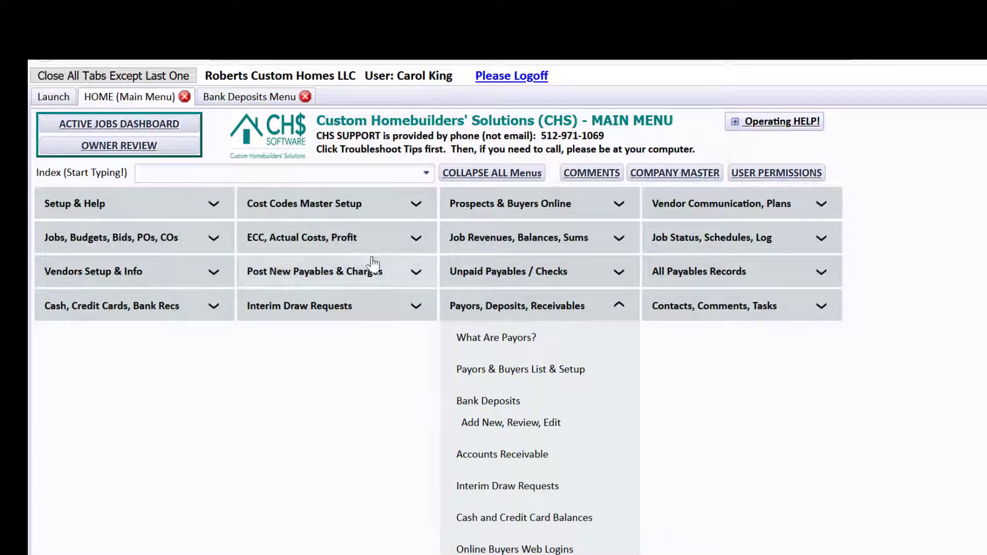
left_click(502, 303)
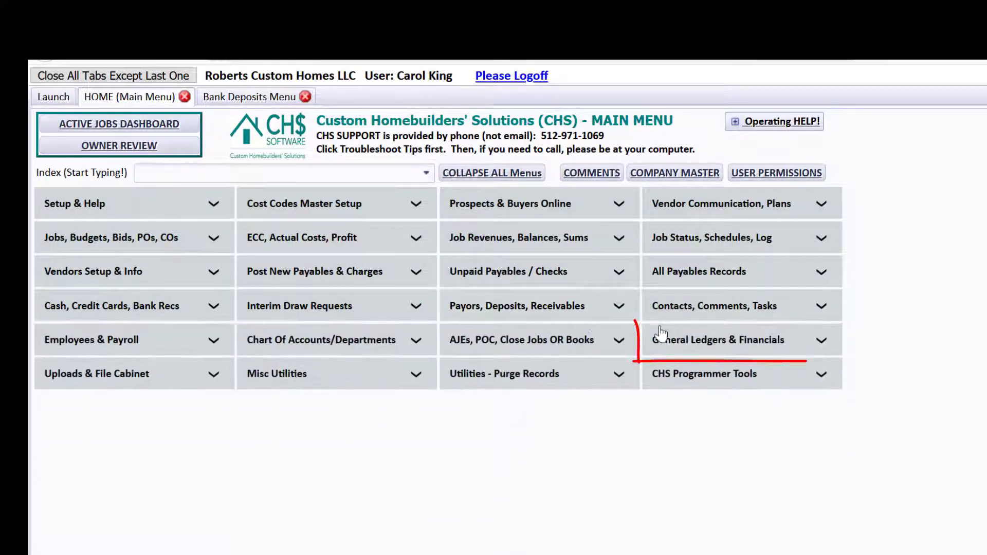
left_click(700, 343)
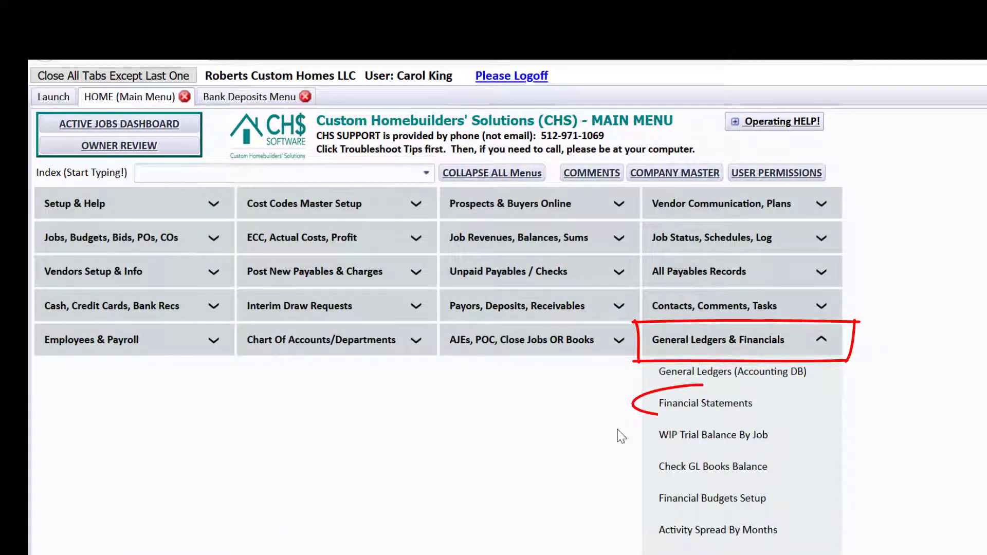
left_click(673, 406)
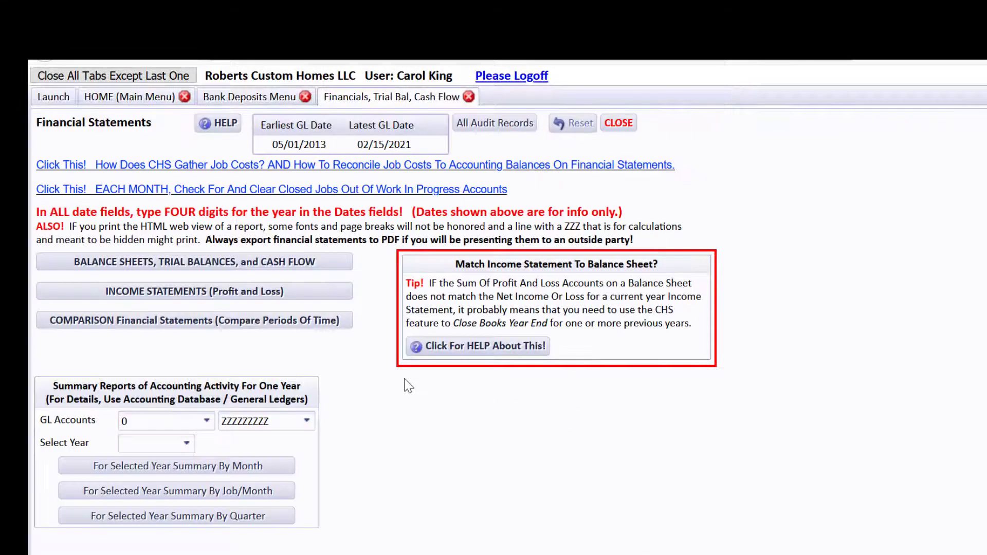
left_click(261, 264)
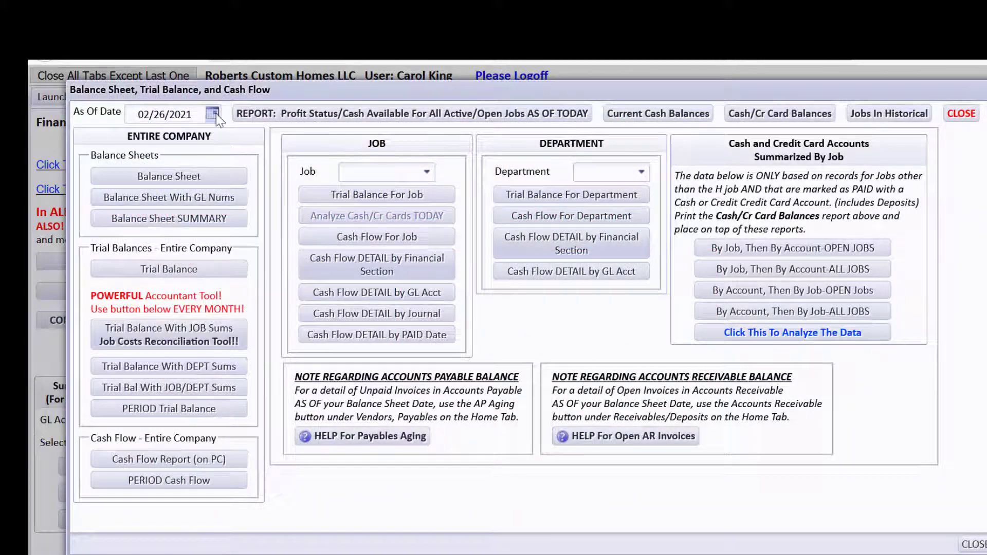
- Run the job trial balance for PMBOULDIN as of 07/31/2016, review its account balances, and close the report
left_click(216, 115)
type("0")
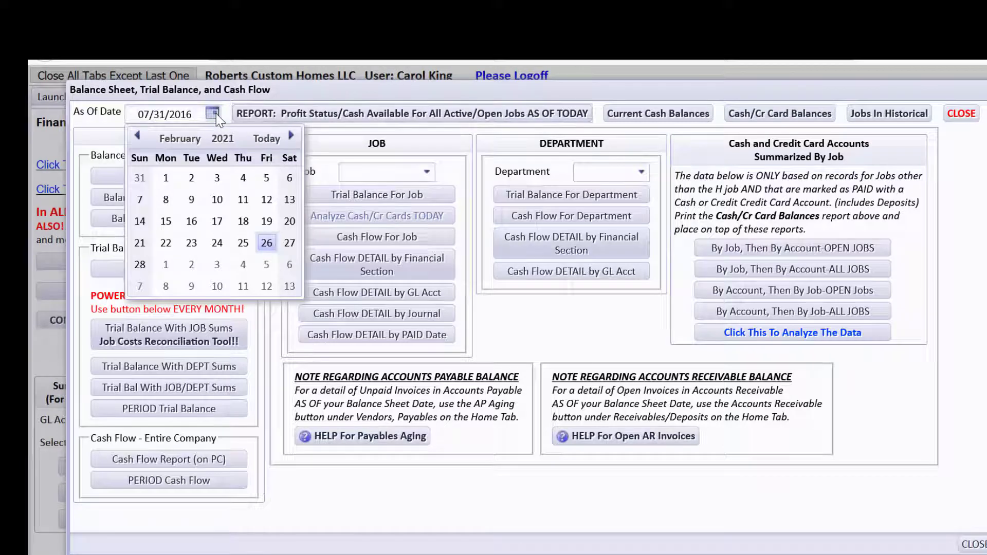
left_click(351, 167)
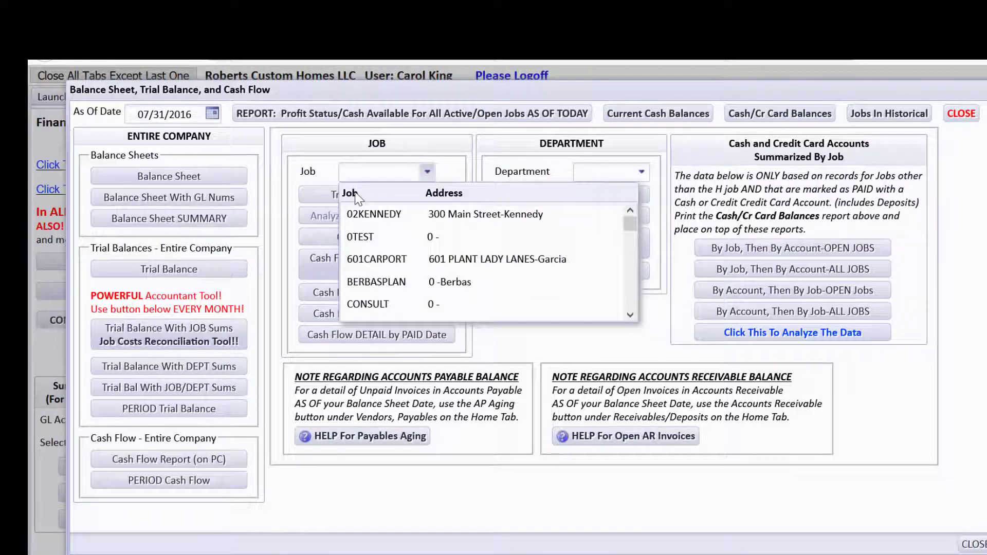
type("pm")
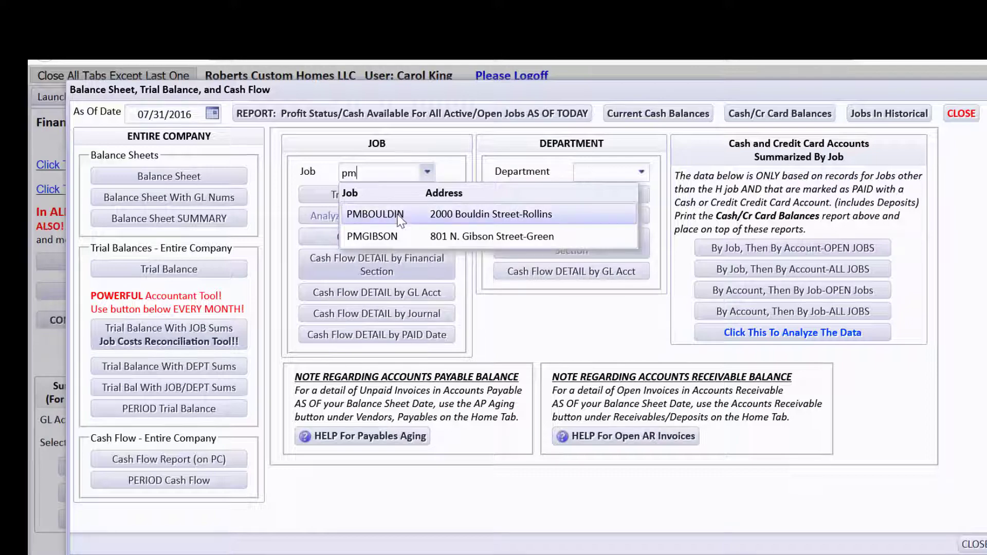
left_click(378, 214)
left_click(399, 197)
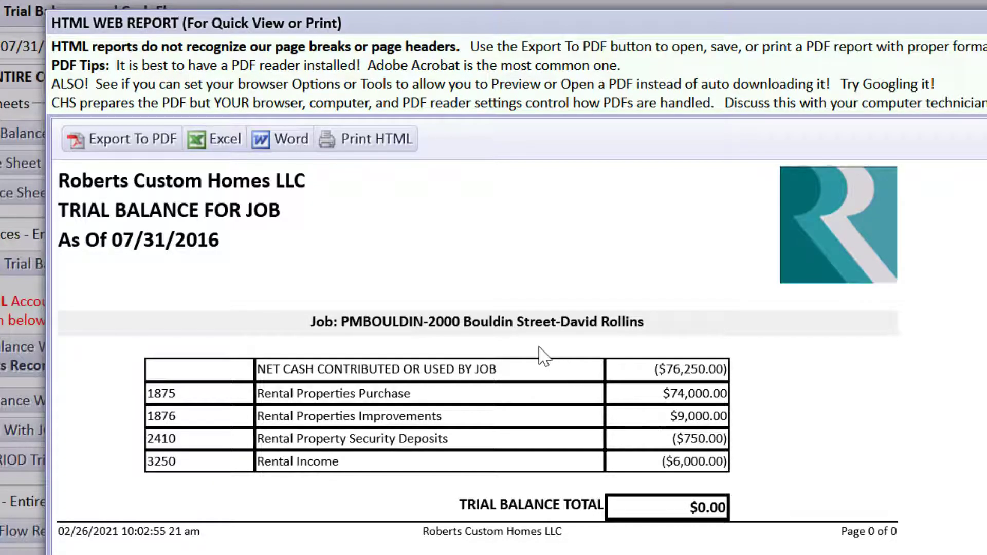
left_click(668, 553)
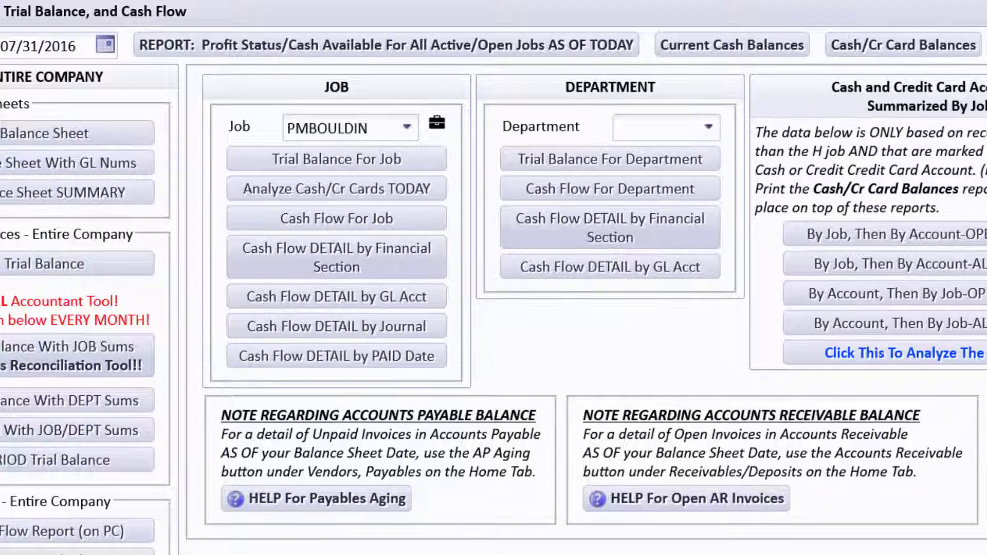
left_click(408, 129)
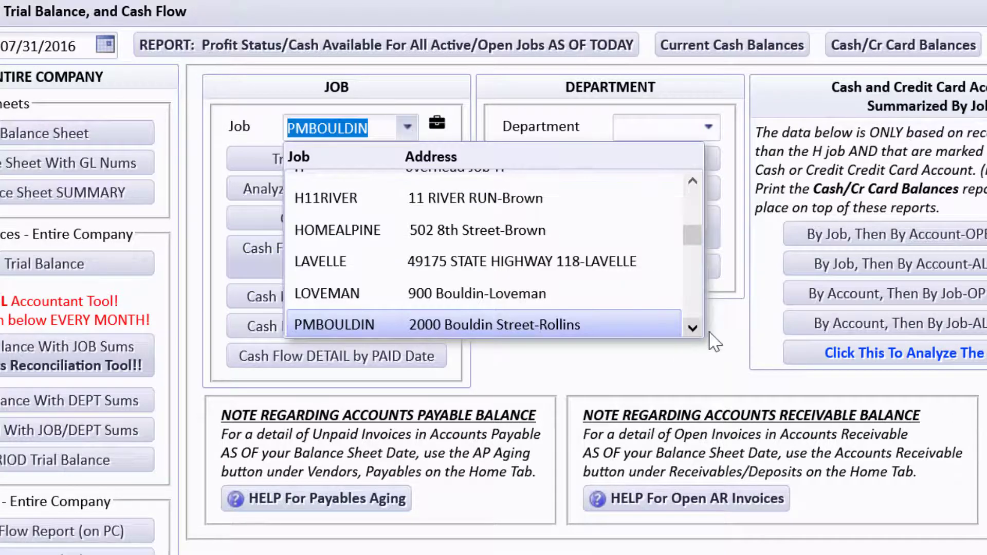
left_click(692, 327)
left_click(624, 300)
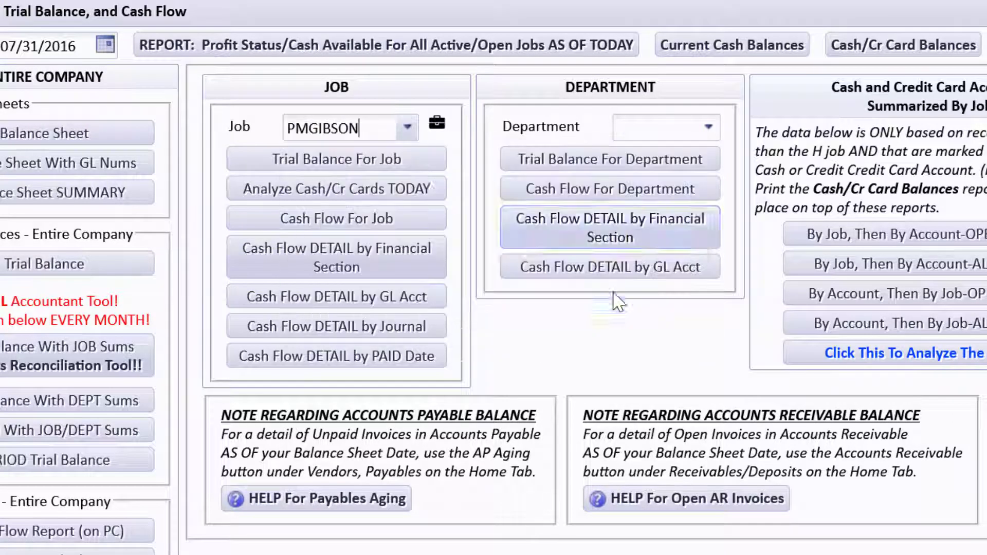
left_click(396, 156)
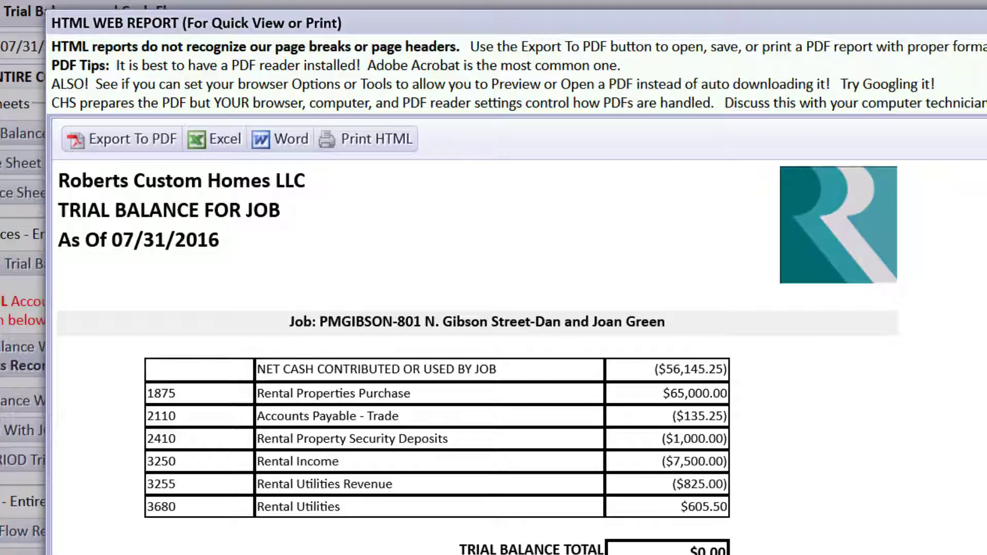
left_click(740, 553)
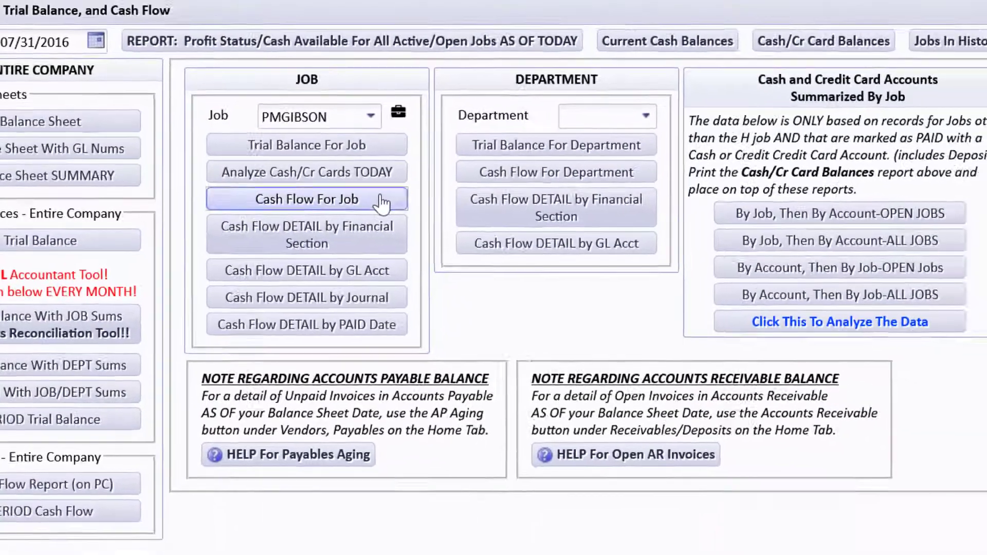
- Run the cash flow report for job PMGIBSON, review its sources and uses of cash, then close the report and the report selection window
left_click(382, 203)
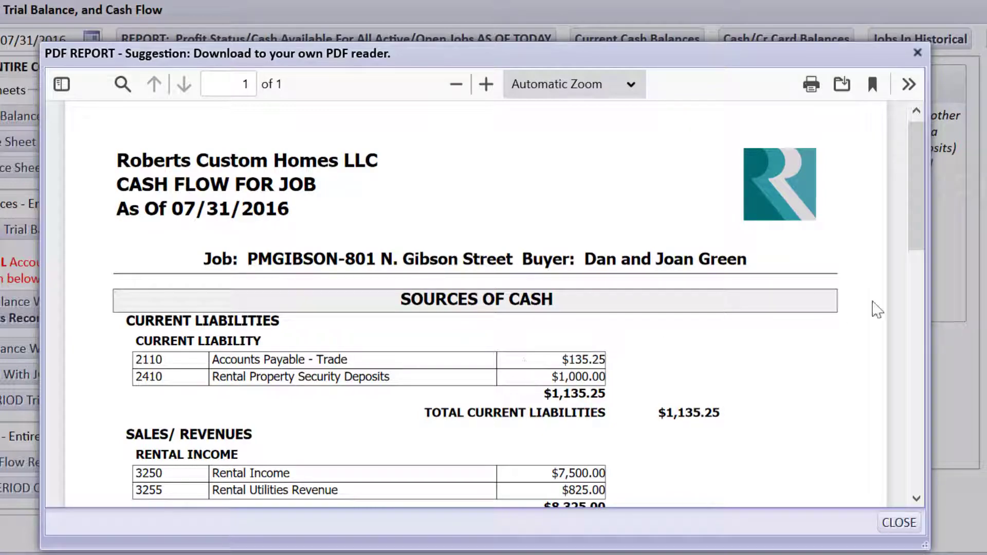
left_click_drag(919, 211, 920, 255)
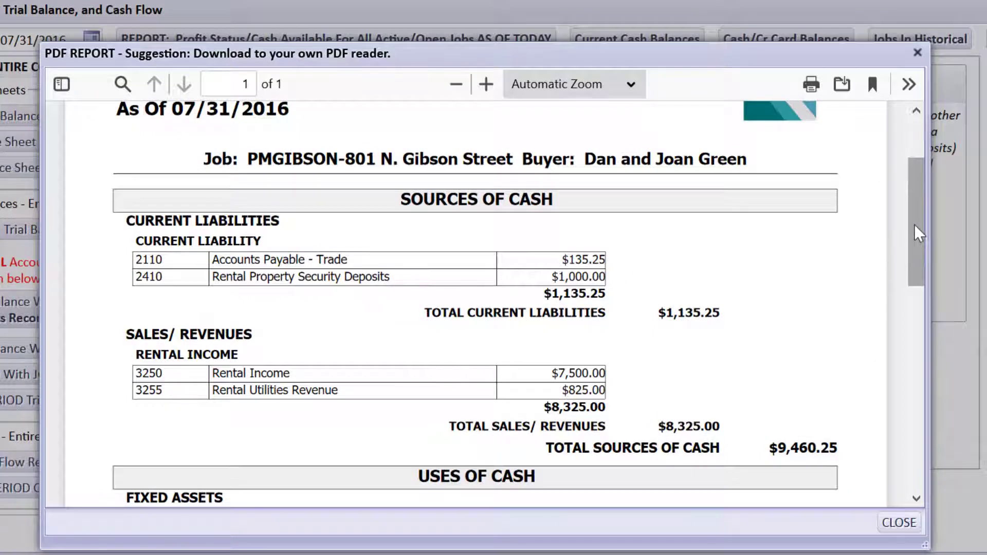
left_click_drag(914, 224, 913, 232)
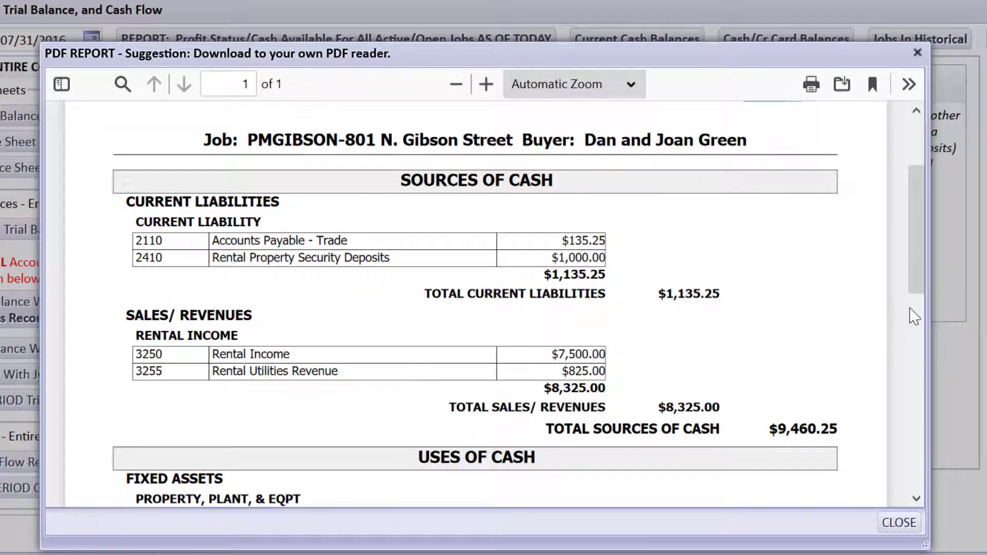
left_click_drag(914, 248, 887, 338)
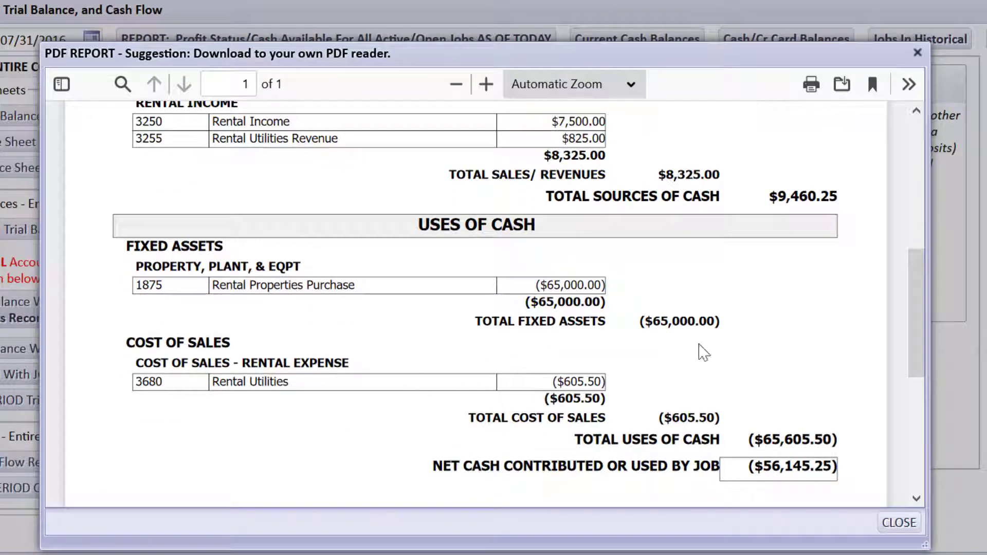
left_click_drag(914, 287, 922, 159)
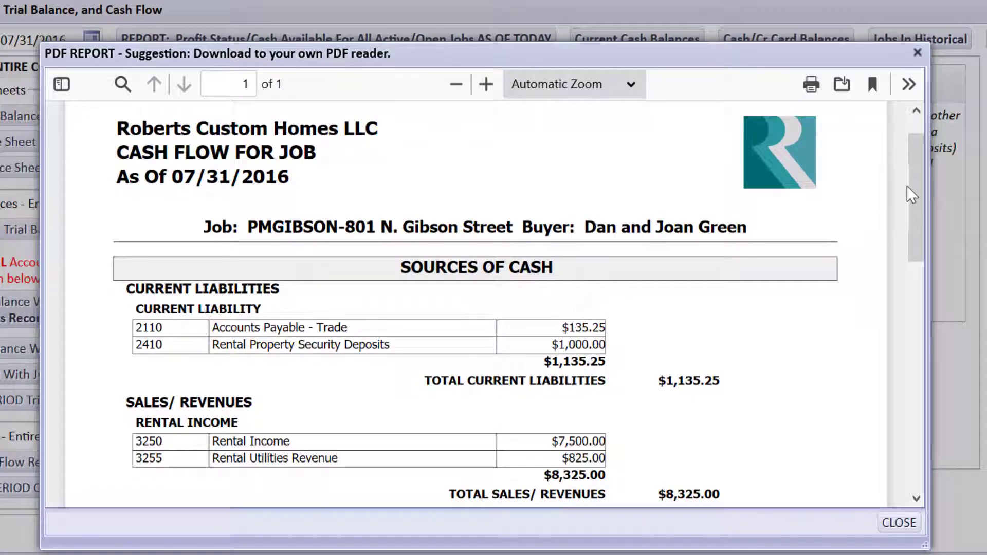
left_click_drag(910, 181, 910, 334)
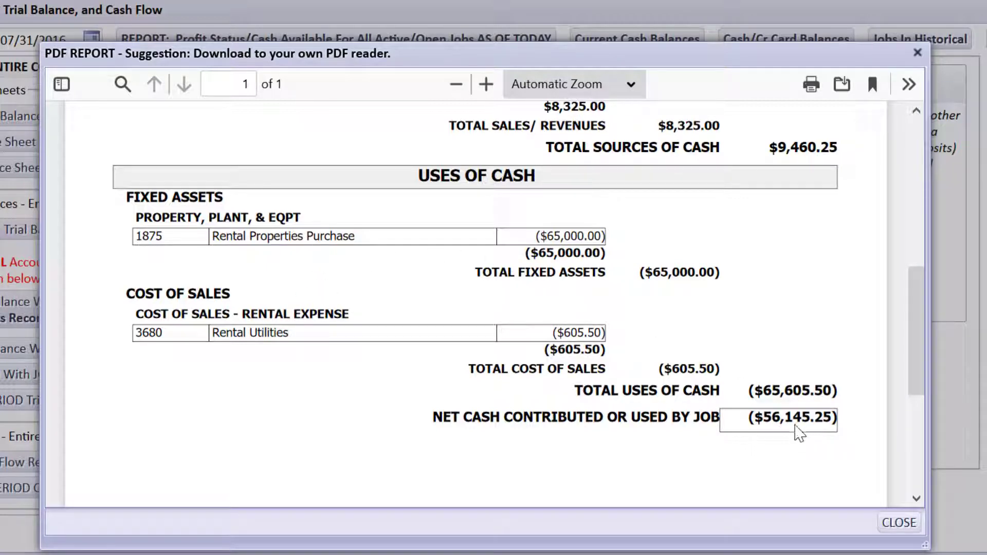
left_click(895, 524)
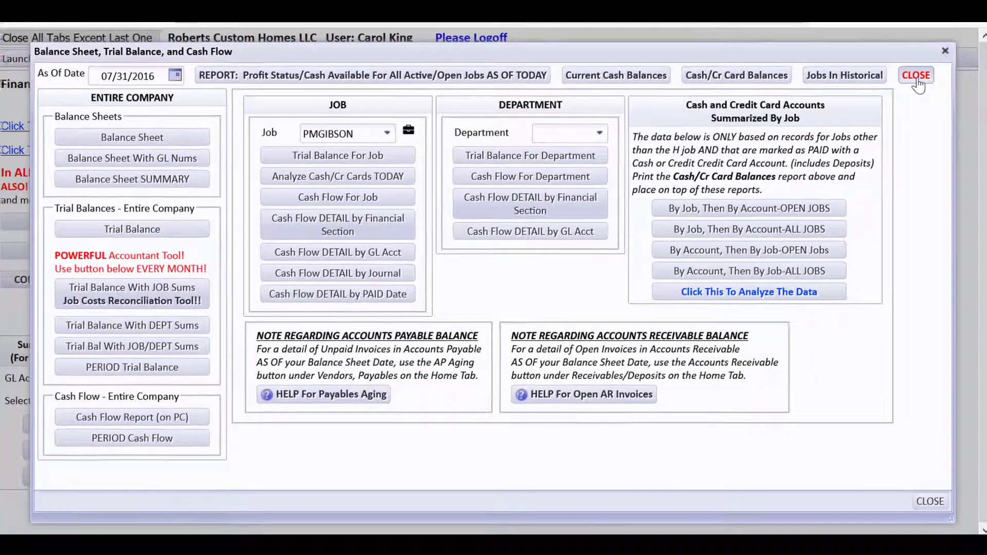
left_click(985, 40)
- Open the income statement options and set the GL date range from 01/01/2016 to 07/31/2016
left_click(234, 252)
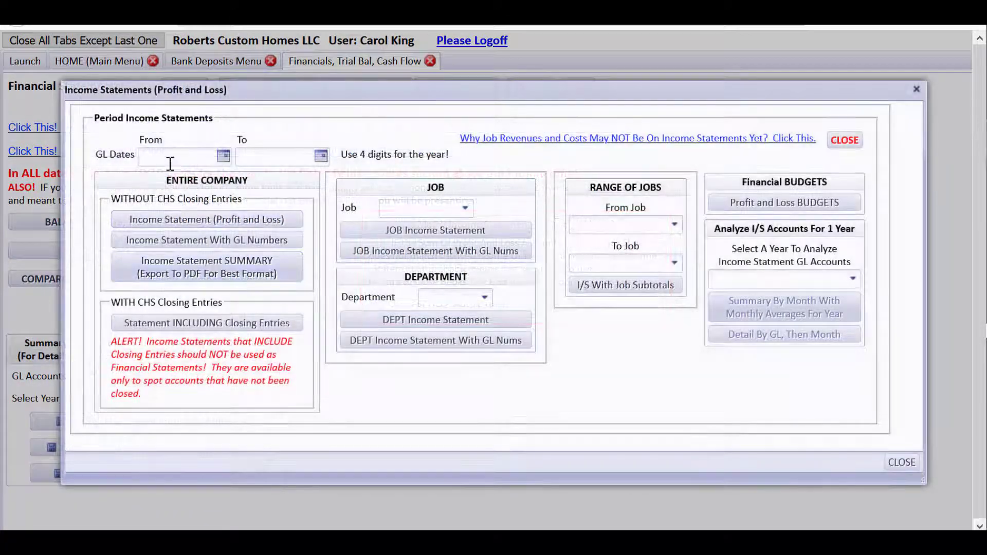
left_click_drag(149, 156, 244, 167)
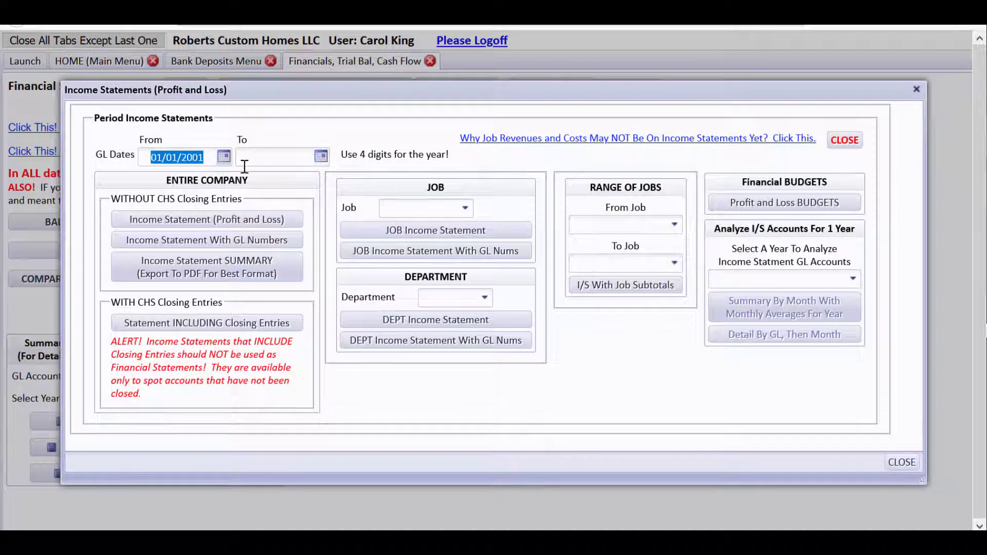
type("01")
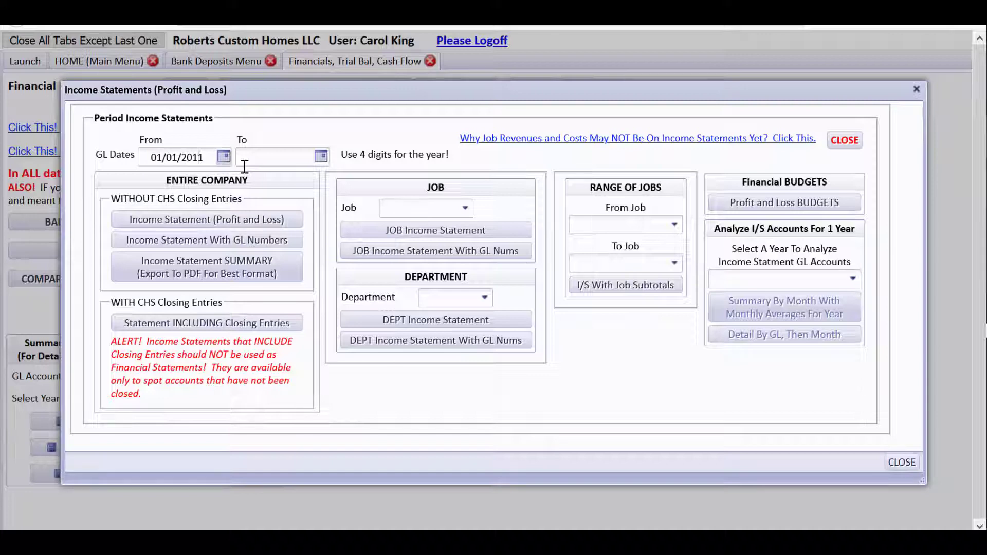
key("Tab")
type("07/31/")
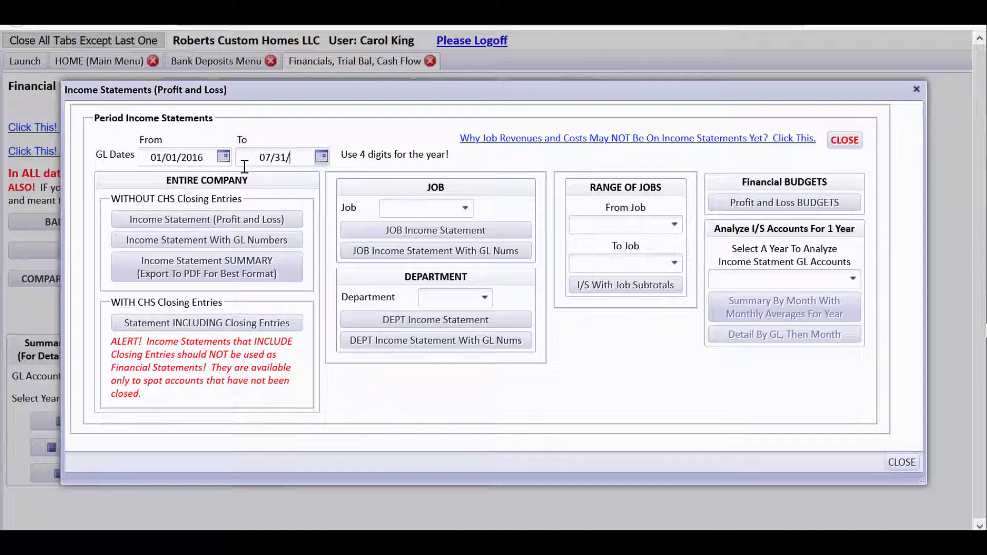
type("2016")
key("Tab")
left_click(420, 210)
type("pm")
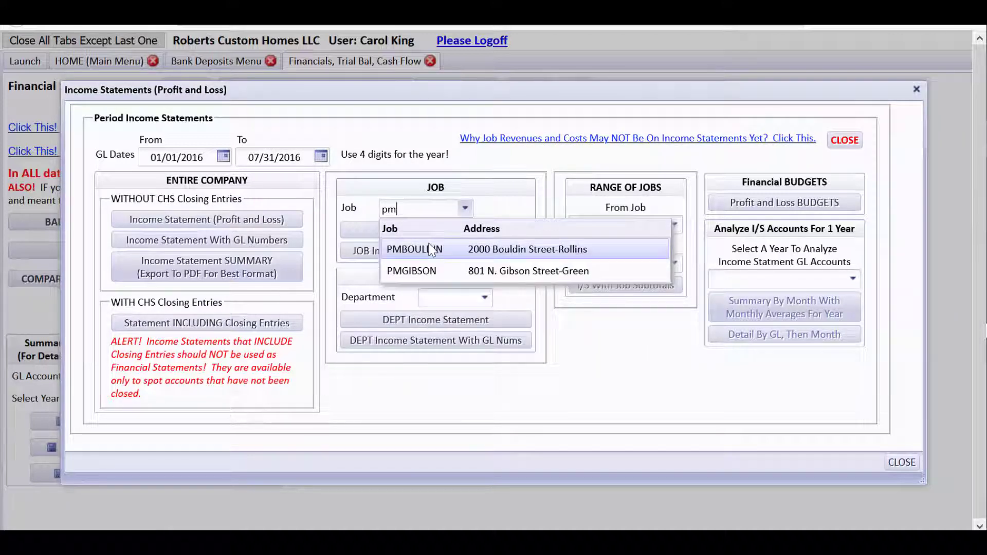
left_click(456, 273)
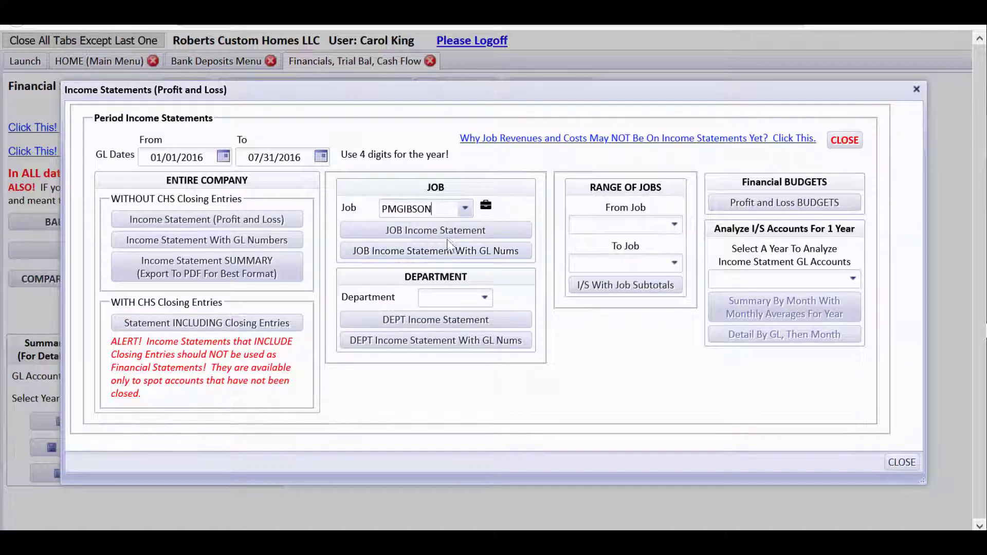
left_click(447, 238)
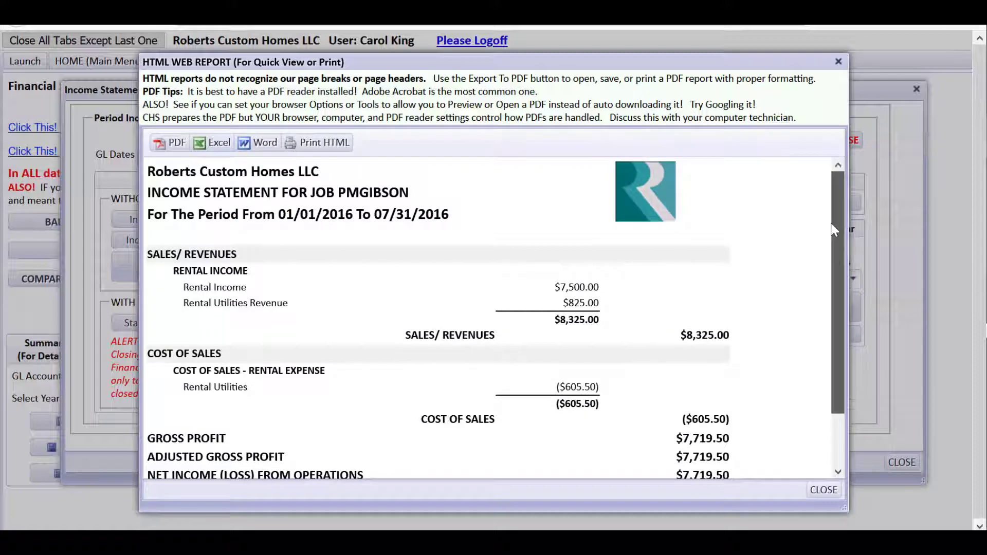
scroll(832, 226, "down", 2)
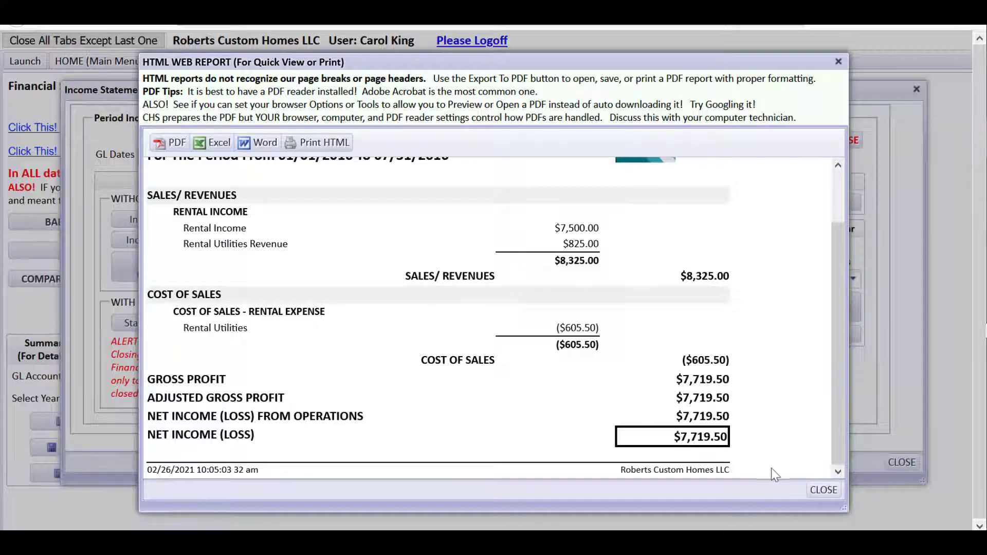
left_click(825, 493)
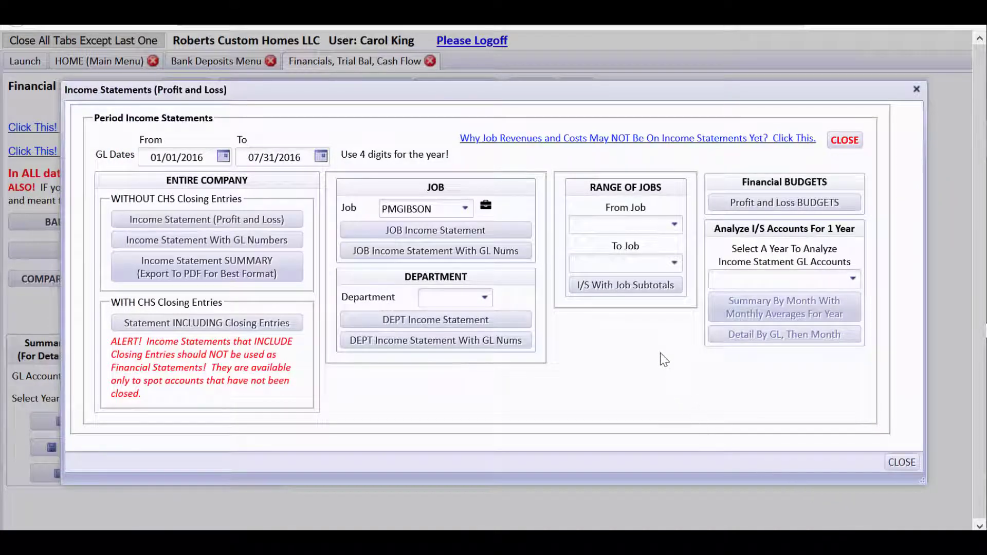
- Run the department income statement for PM (Property Management), review its revenues and expenses, then close the report and the income statement options
left_click(430, 291)
type("pm")
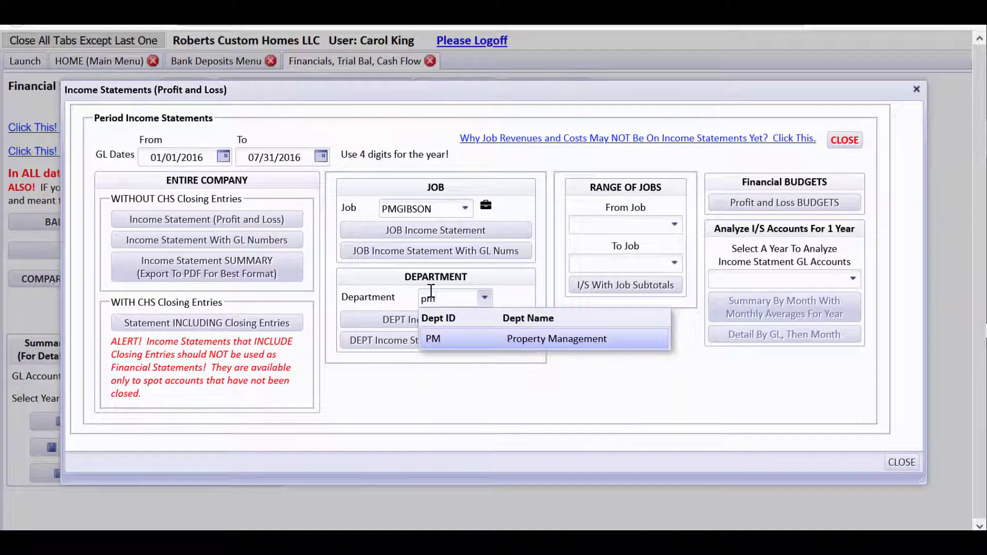
left_click(526, 339)
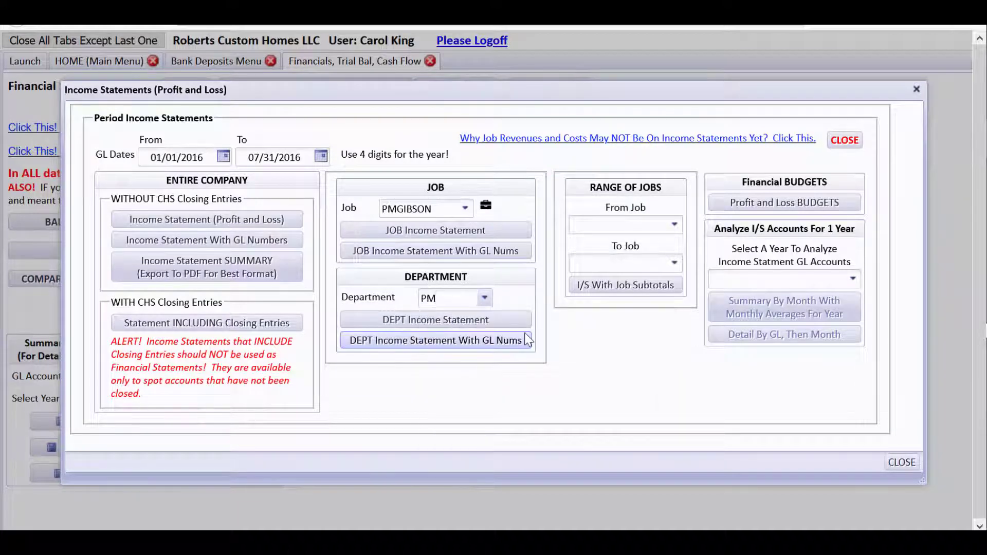
left_click(517, 321)
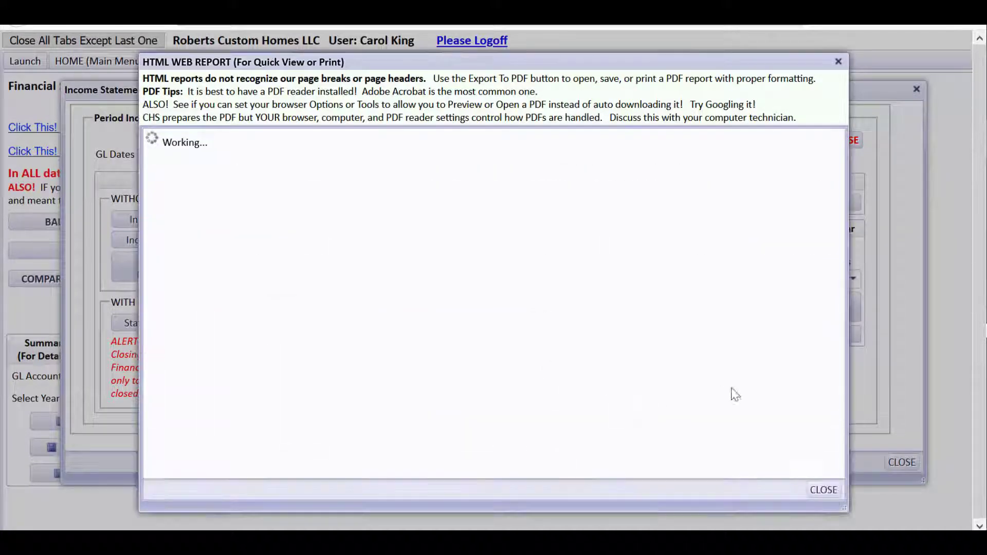
left_click_drag(844, 221, 846, 387)
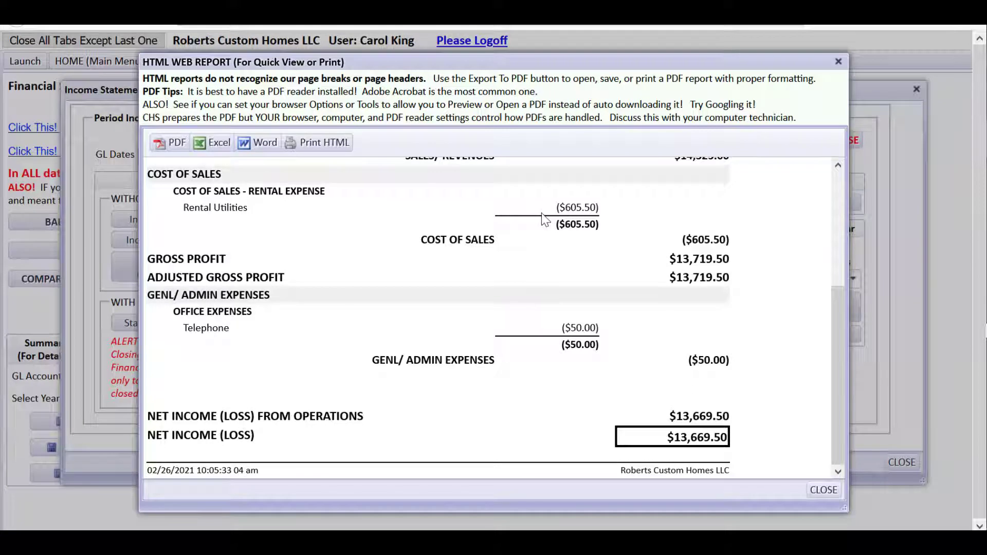
left_click_drag(839, 375, 836, 345)
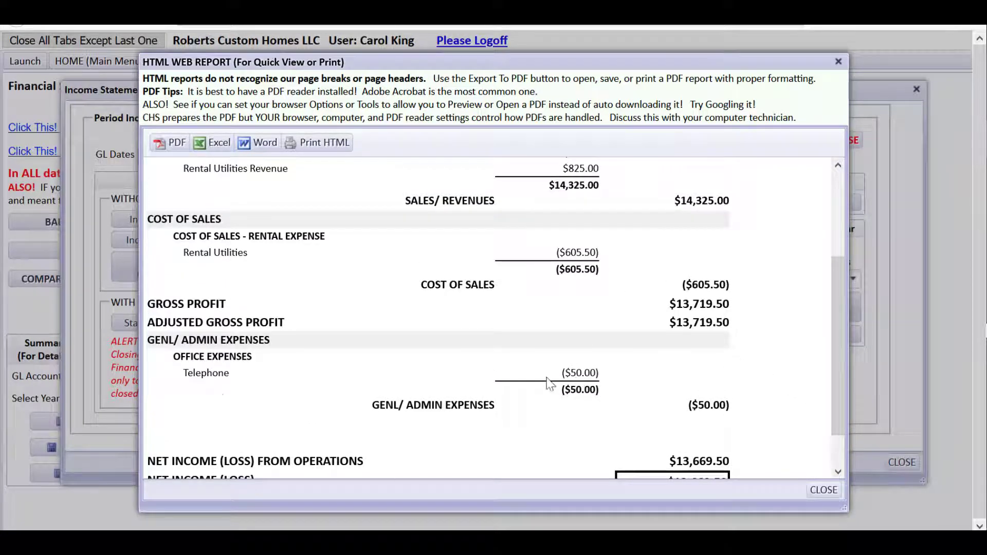
left_click_drag(840, 336, 837, 281)
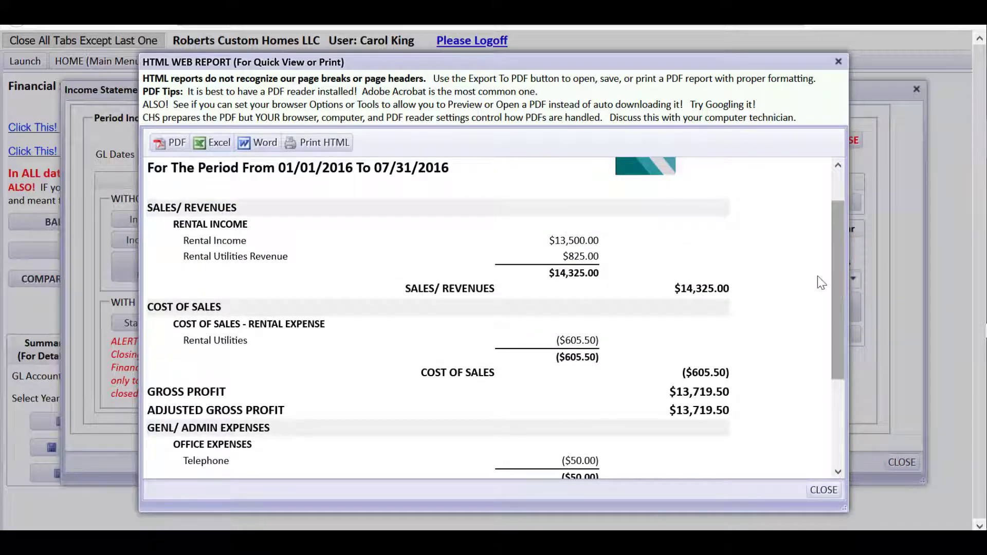
left_click(823, 489)
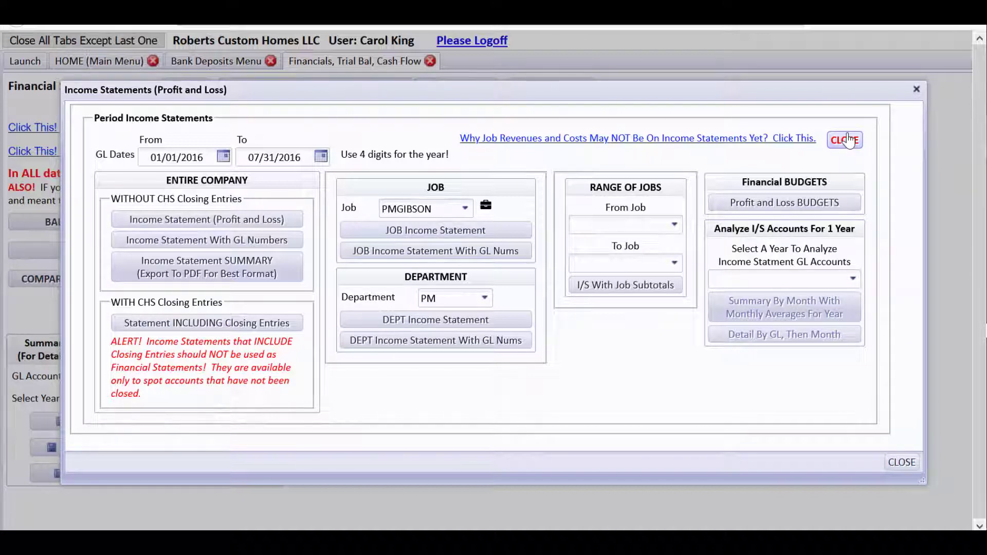
left_click(848, 140)
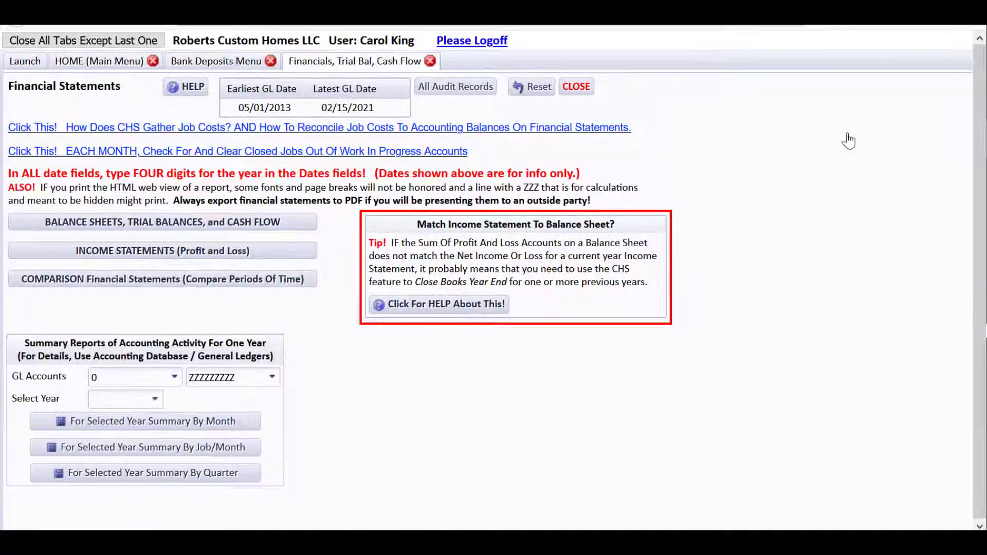